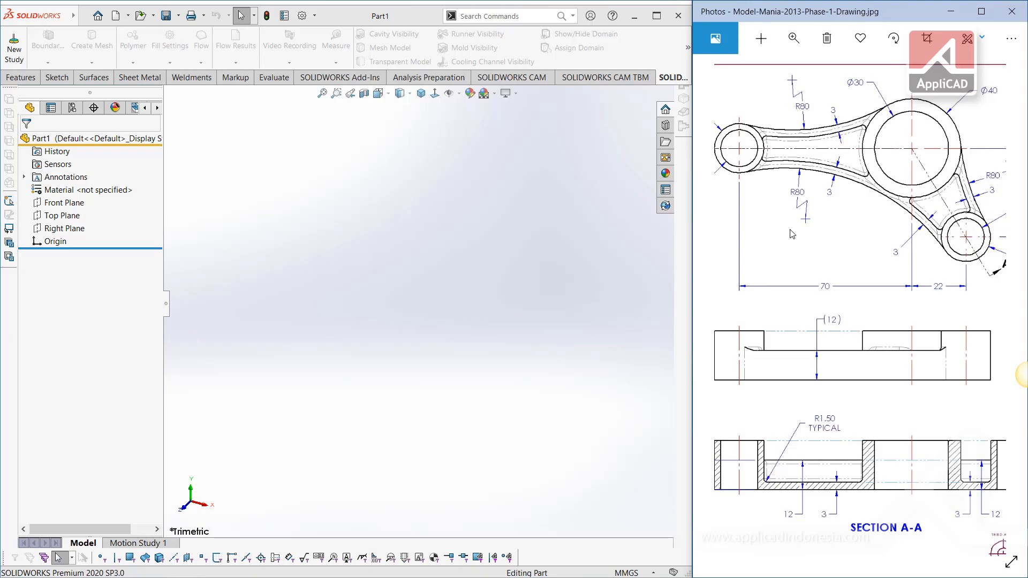
Start a new sketch on the Top Plane.
{"action": "left_click", "coordinate": [14, 79]}
{"action": "left_click", "coordinate": [62, 215]}
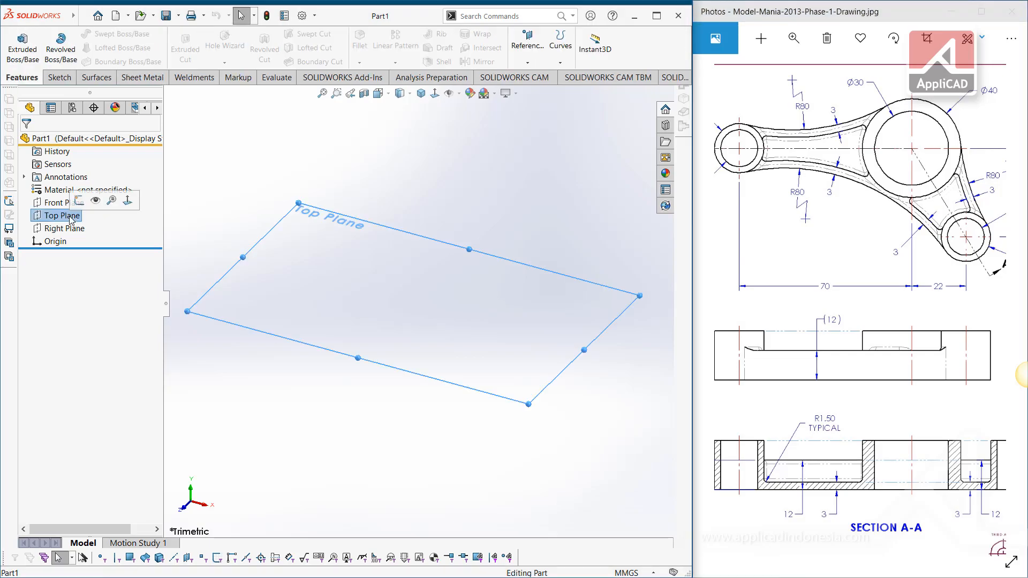
{"action": "left_click", "coordinate": [79, 200]}
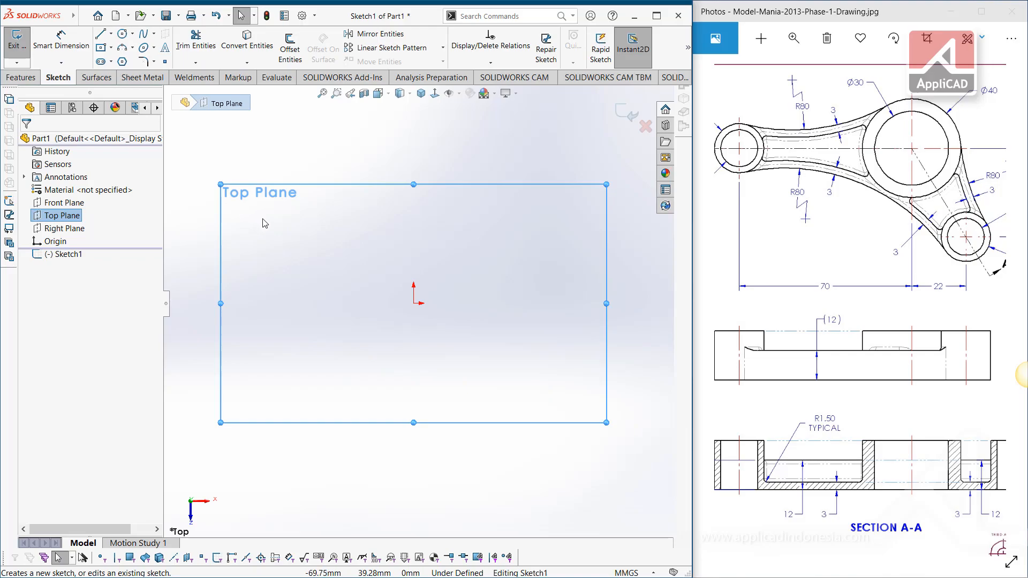
Examine the plan view in the Model-Mania reference drawing for the three bosses' diameters and centre spacing.
{"action": "left_click_drag", "start_coordinate": [867, 198], "coordinate": [824, 119]}
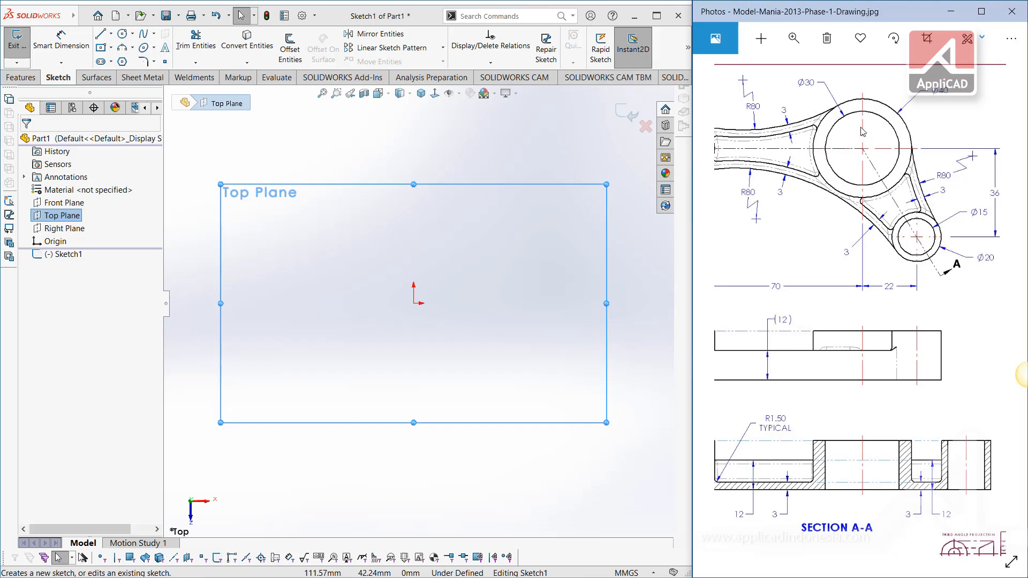
{"action": "left_click_drag", "start_coordinate": [826, 150], "coordinate": [892, 165]}
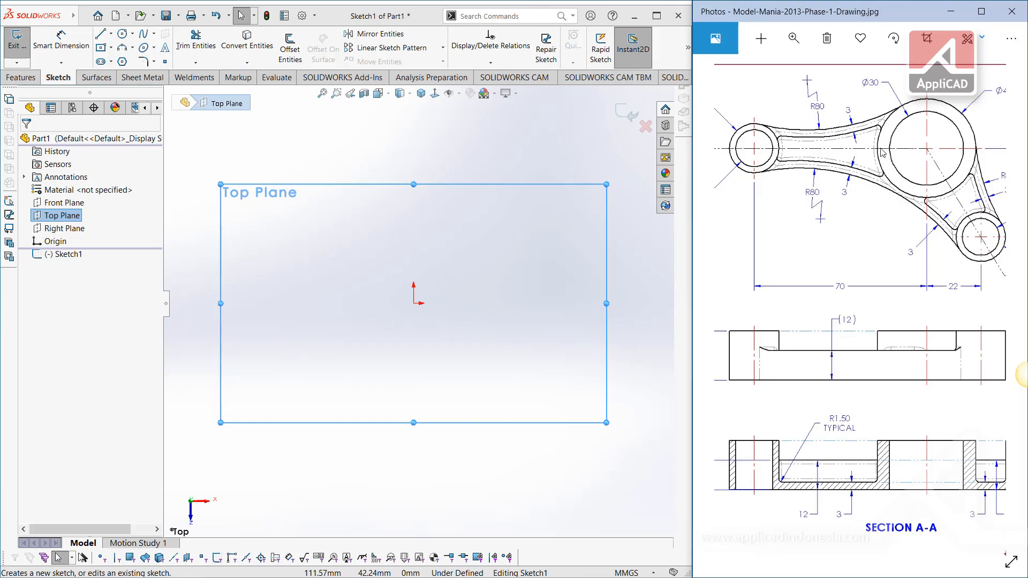
{"action": "left_click_drag", "start_coordinate": [860, 157], "coordinate": [749, 147]}
{"action": "left_click_drag", "start_coordinate": [974, 147], "coordinate": [755, 123]}
{"action": "left_click_drag", "start_coordinate": [787, 201], "coordinate": [998, 198]}
{"action": "left_click_drag", "start_coordinate": [825, 207], "coordinate": [893, 210]}
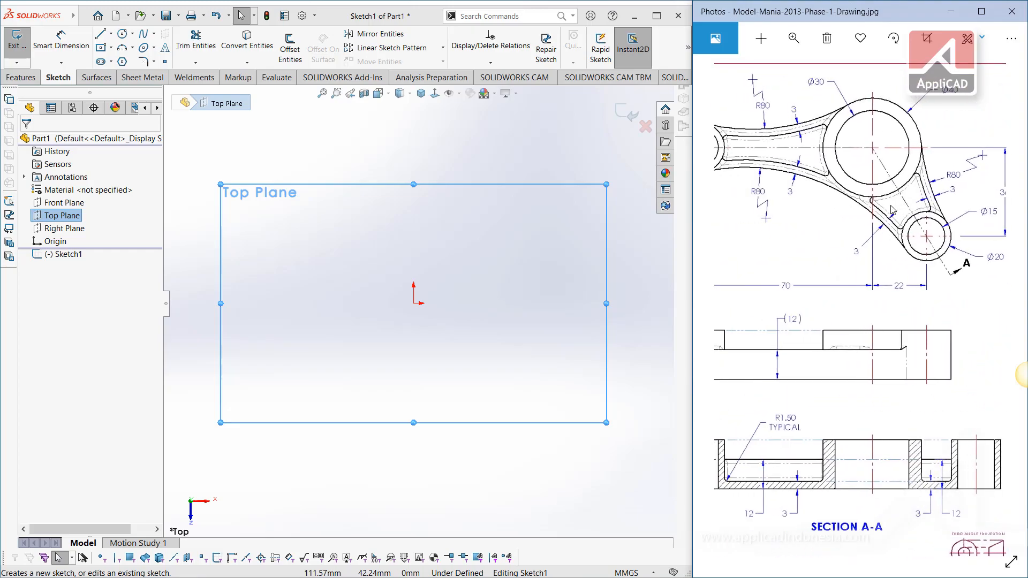
Sketch a circle about 65 mm across at the origin, one about 45 mm across level to its left, and a smaller one to the lower right.
{"action": "left_click", "coordinate": [123, 33]}
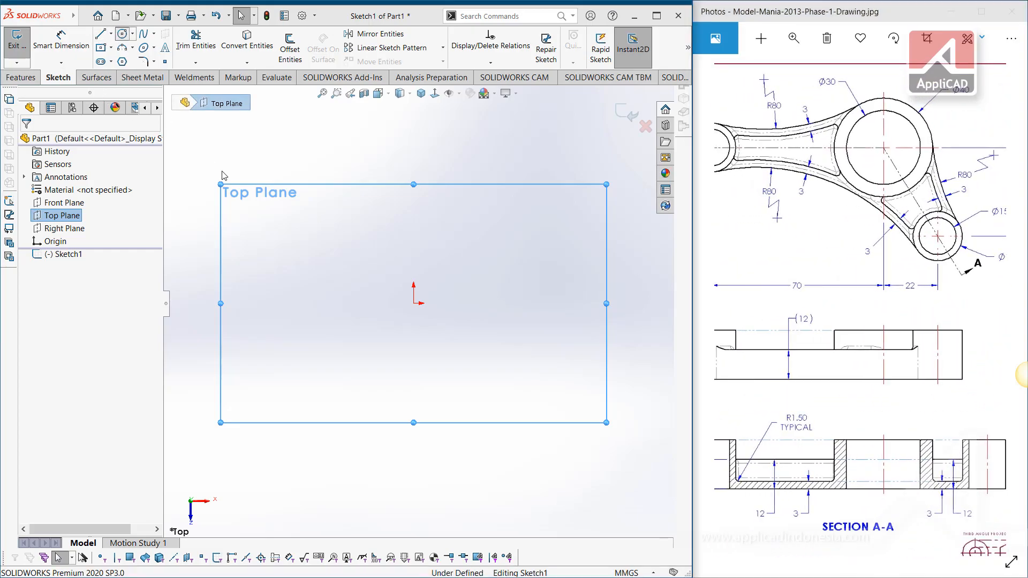
{"action": "left_click", "coordinate": [414, 303]}
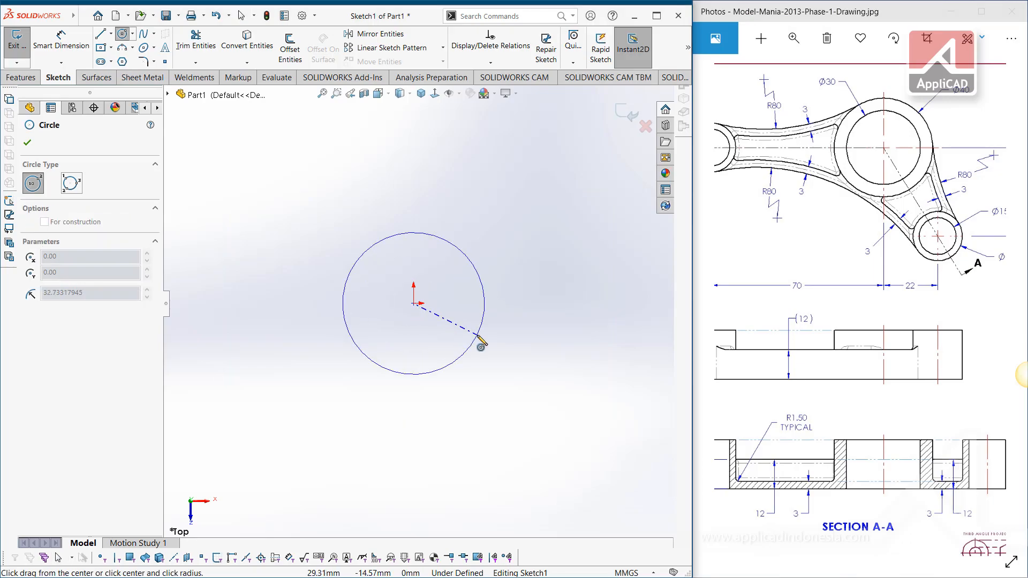
{"action": "left_click", "coordinate": [476, 344]}
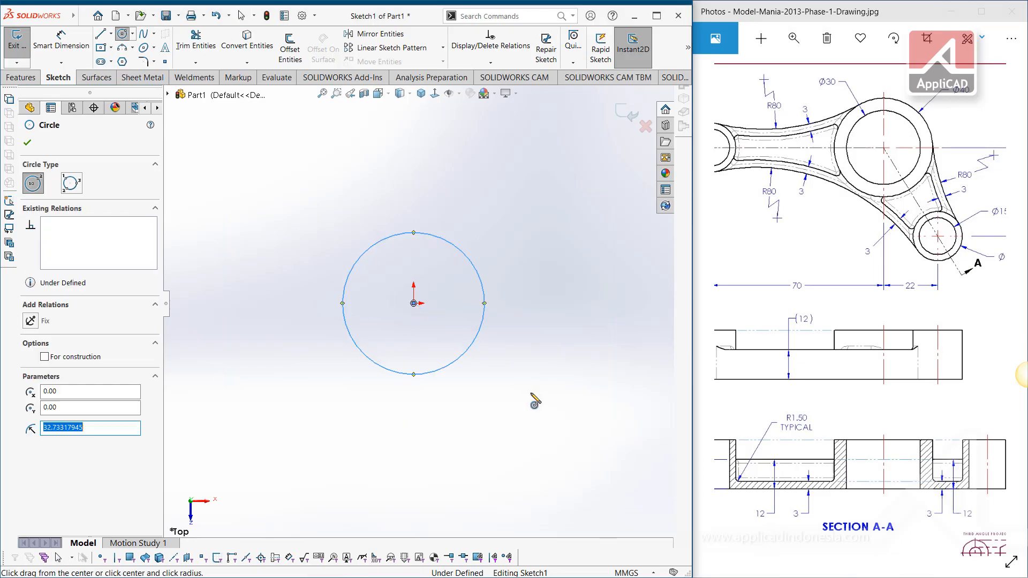
{"action": "left_click", "coordinate": [210, 303]}
{"action": "left_click", "coordinate": [242, 312]}
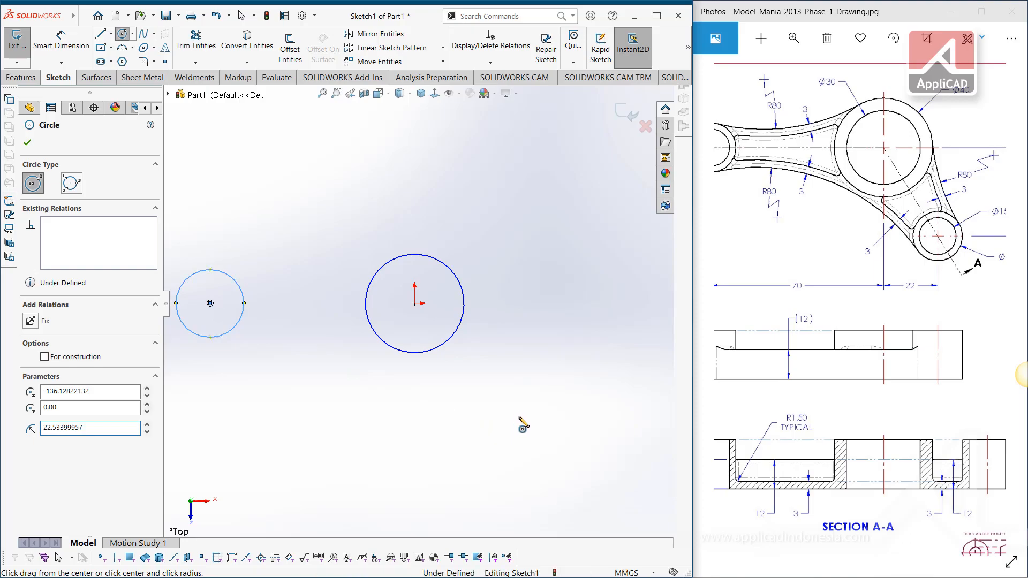
{"action": "left_click", "coordinate": [515, 412]}
{"action": "left_click", "coordinate": [530, 428]}
{"action": "key", "text": "Escape"}
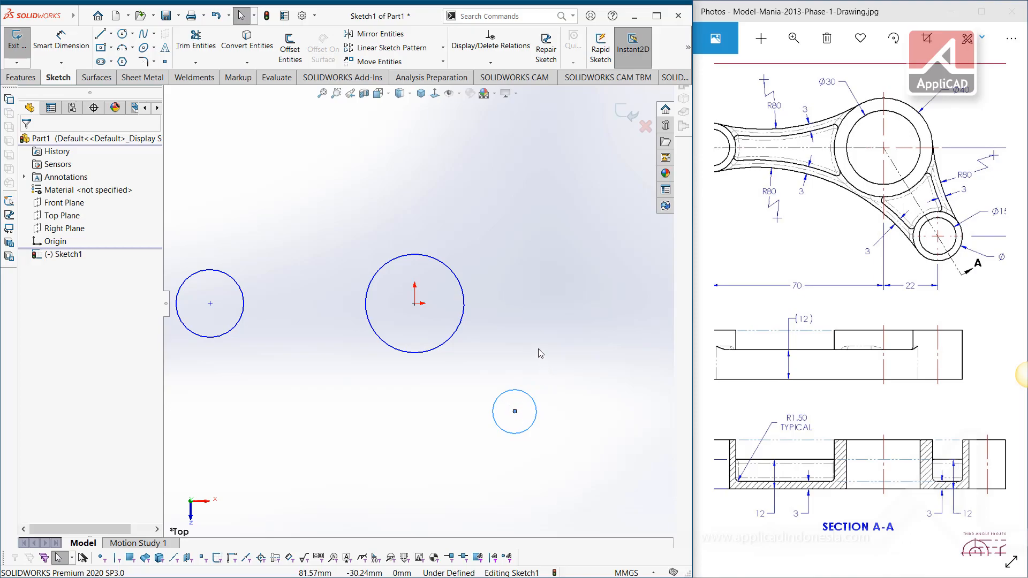
Dimension the circle at the origin with a diameter of 40 mm.
{"action": "left_click", "coordinate": [60, 43]}
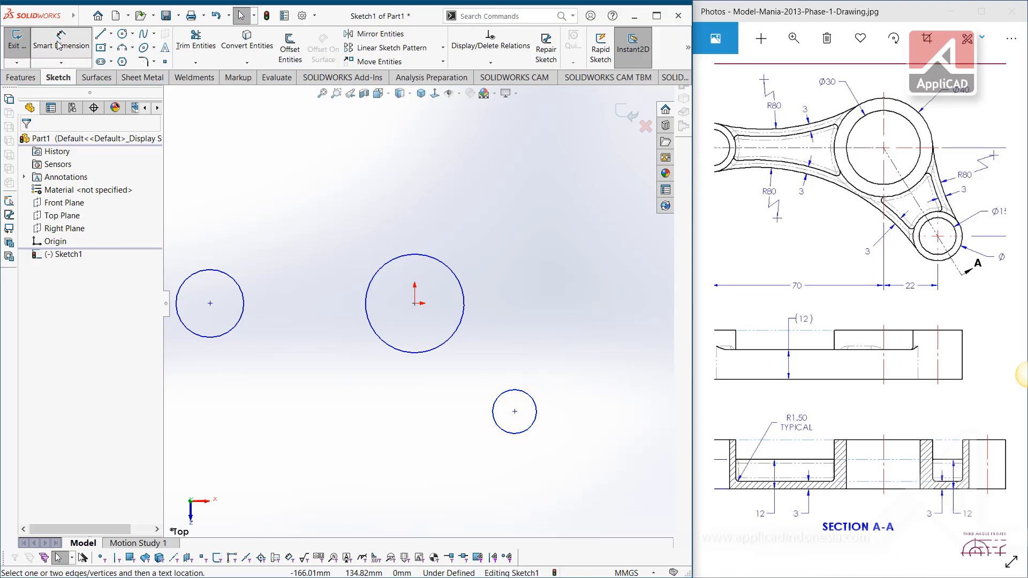
{"action": "left_click", "coordinate": [458, 268]}
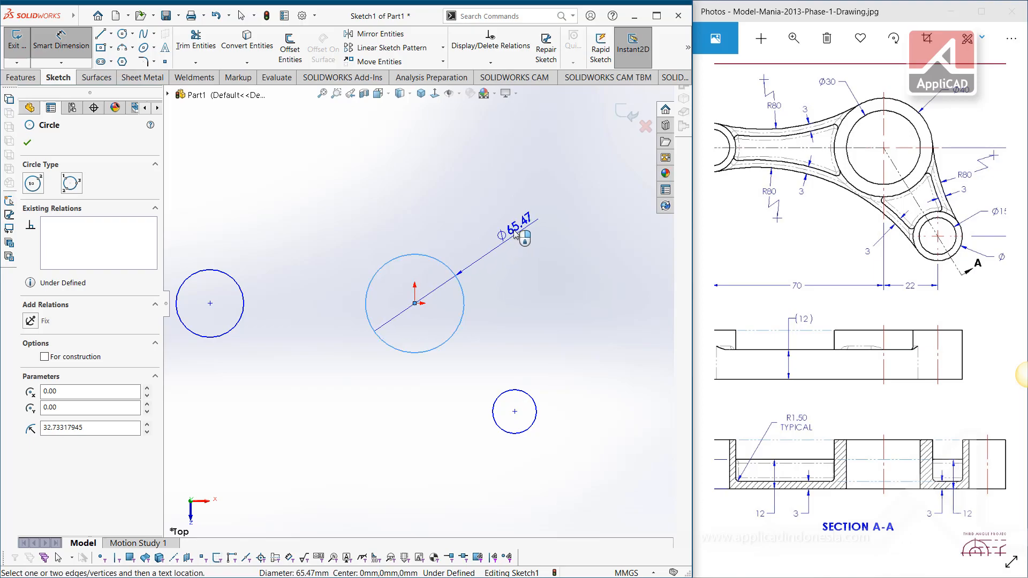
{"action": "left_click", "coordinate": [513, 231]}
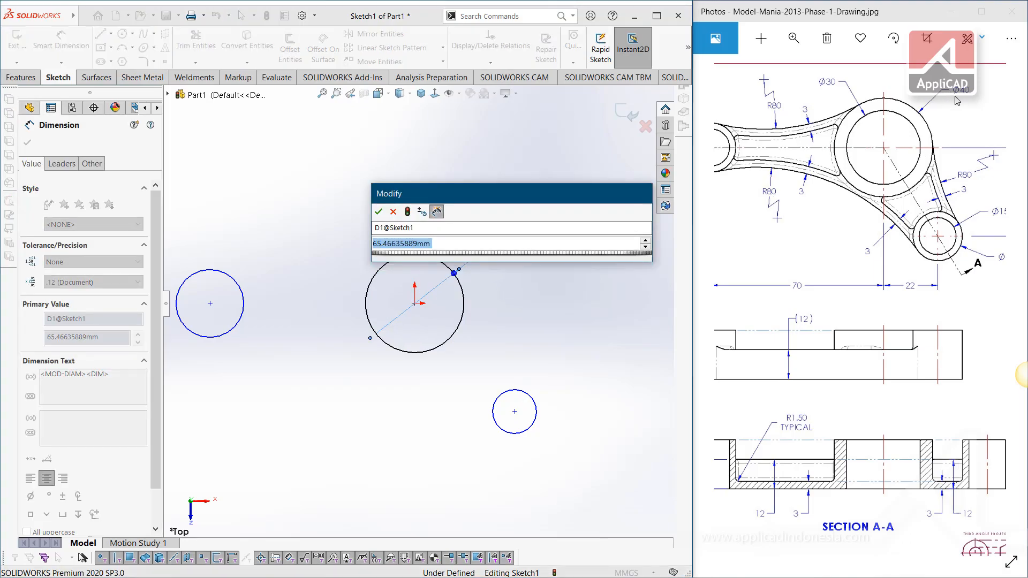
{"action": "type", "text": "40"}
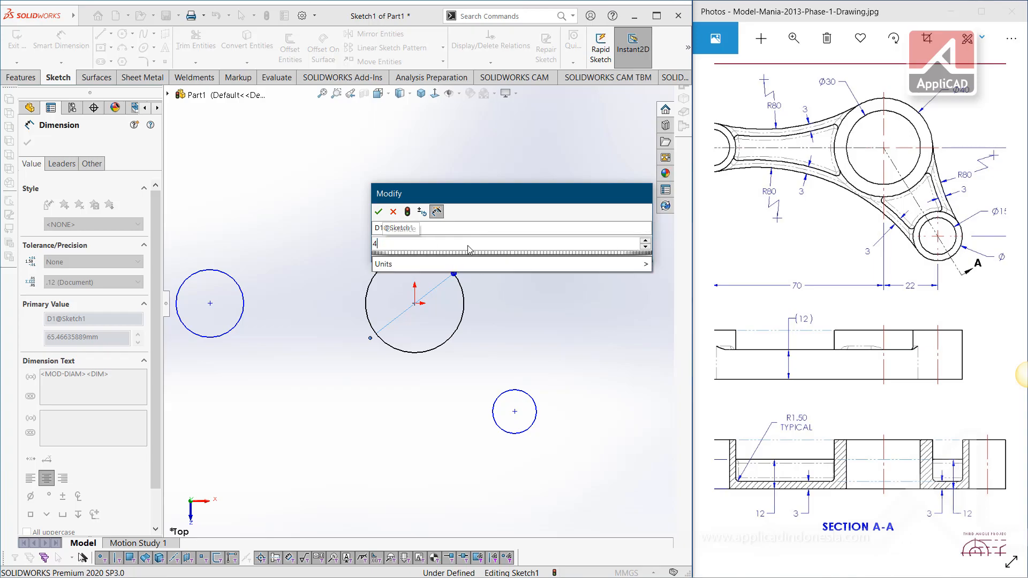
{"action": "key", "text": "Return"}
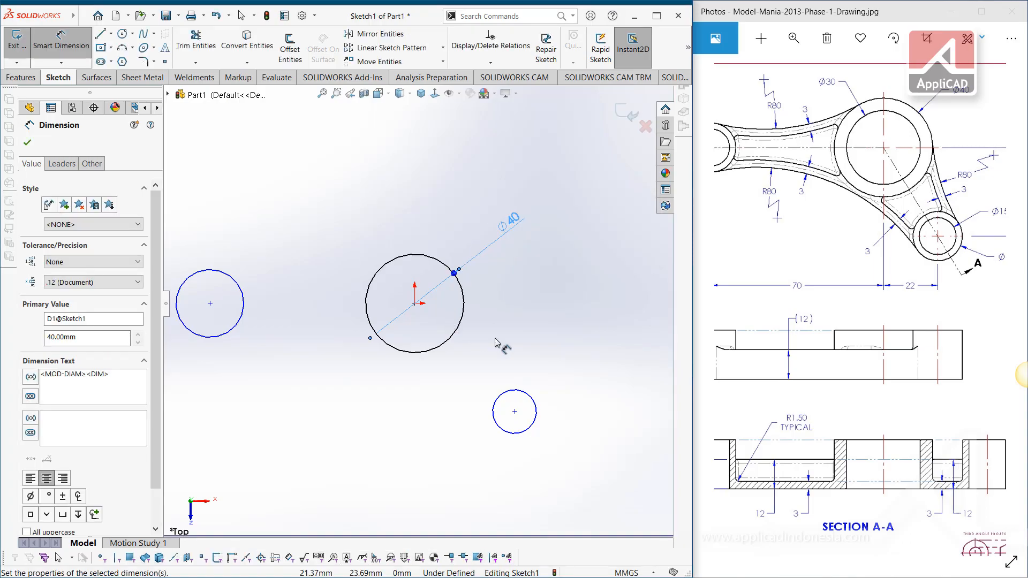
Check the reference drawing and dimension the left circle with a diameter of 20 mm.
{"action": "left_click_drag", "start_coordinate": [791, 214], "coordinate": [895, 211]}
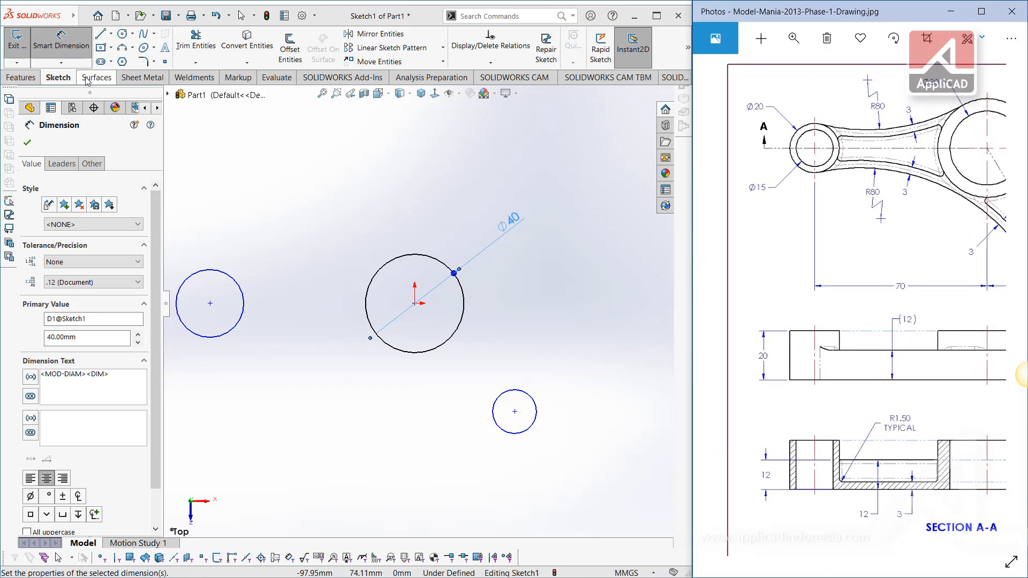
{"action": "left_click", "coordinate": [215, 271]}
{"action": "left_click", "coordinate": [215, 261]}
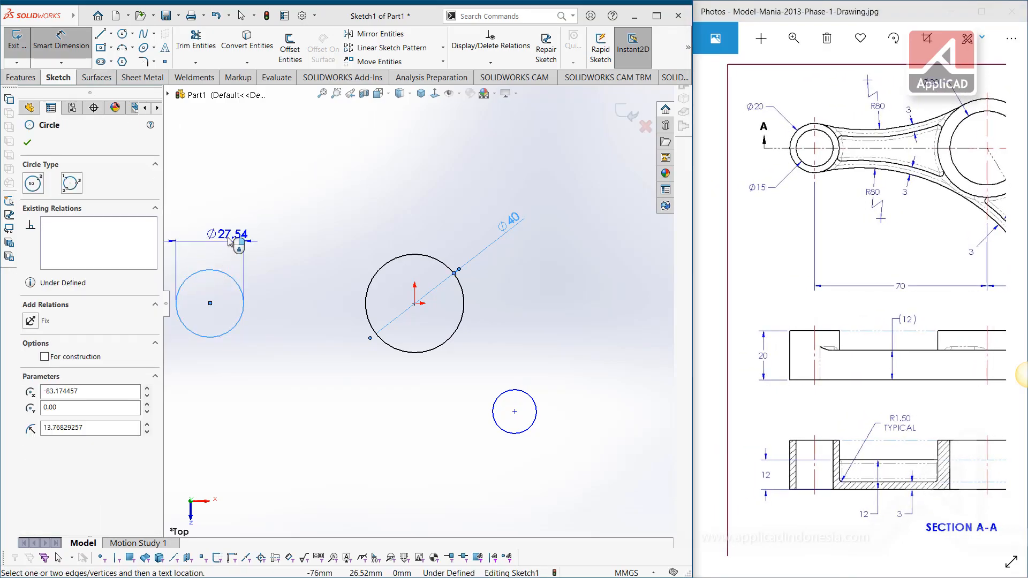
{"action": "left_click", "coordinate": [254, 239]}
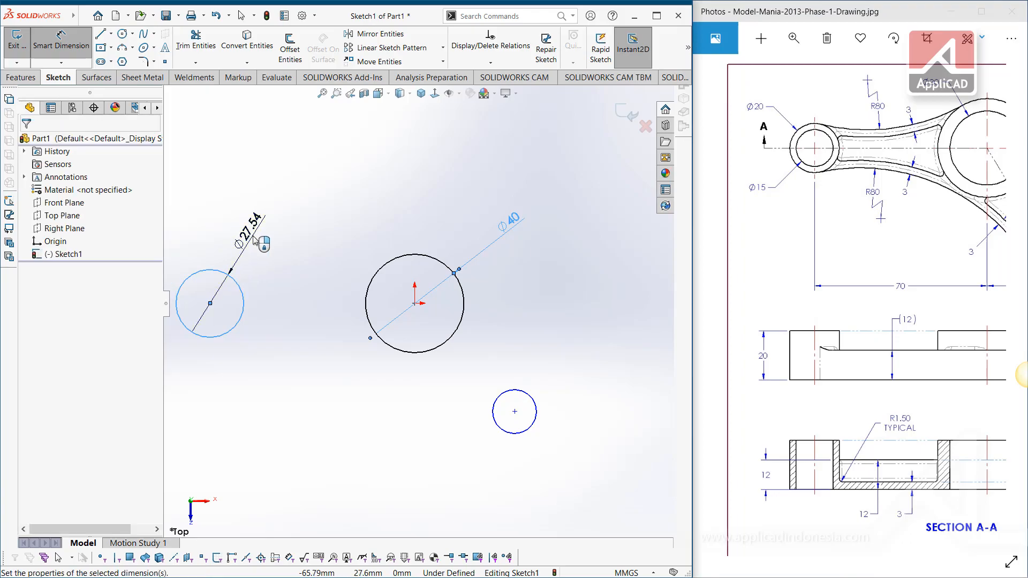
{"action": "type", "text": "20"}
{"action": "key", "text": "Return"}
Make the lower-right circle equal in size to the left circle with an Equal relation.
{"action": "left_click_drag", "start_coordinate": [965, 244], "coordinate": [792, 231]}
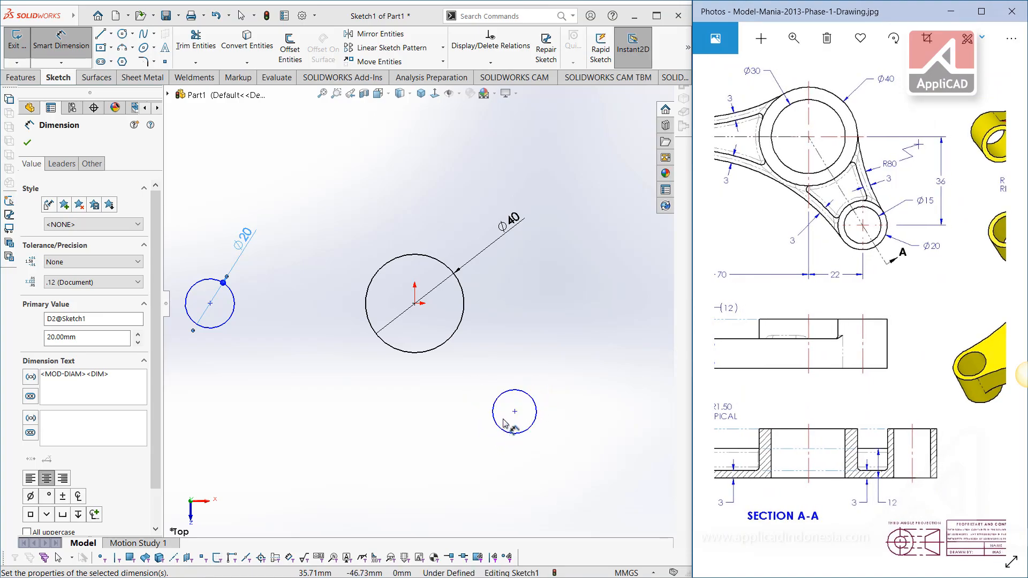
{"action": "left_click", "coordinate": [478, 409]}
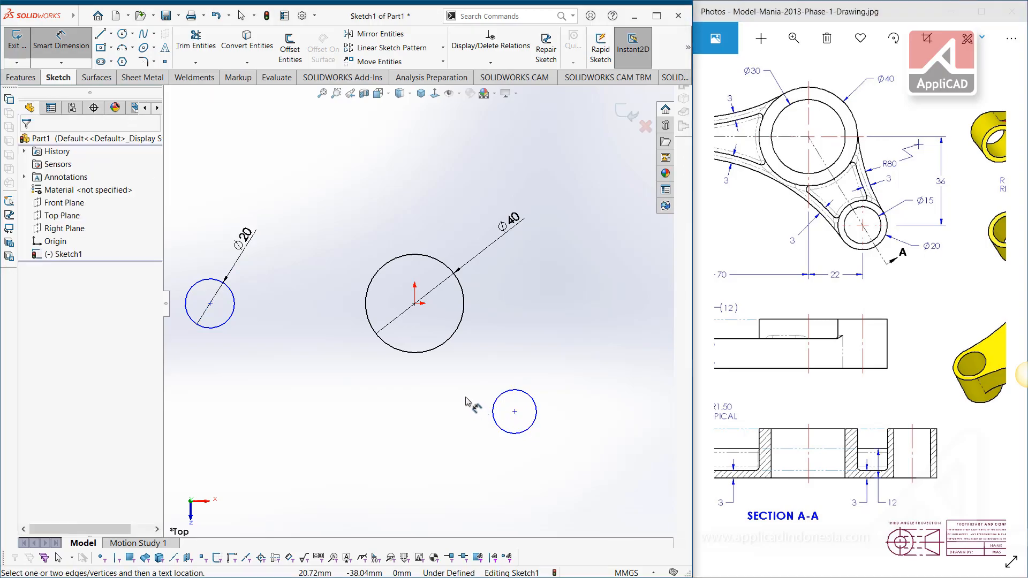
{"action": "key", "text": "Escape"}
{"action": "left_click", "coordinate": [499, 427]}
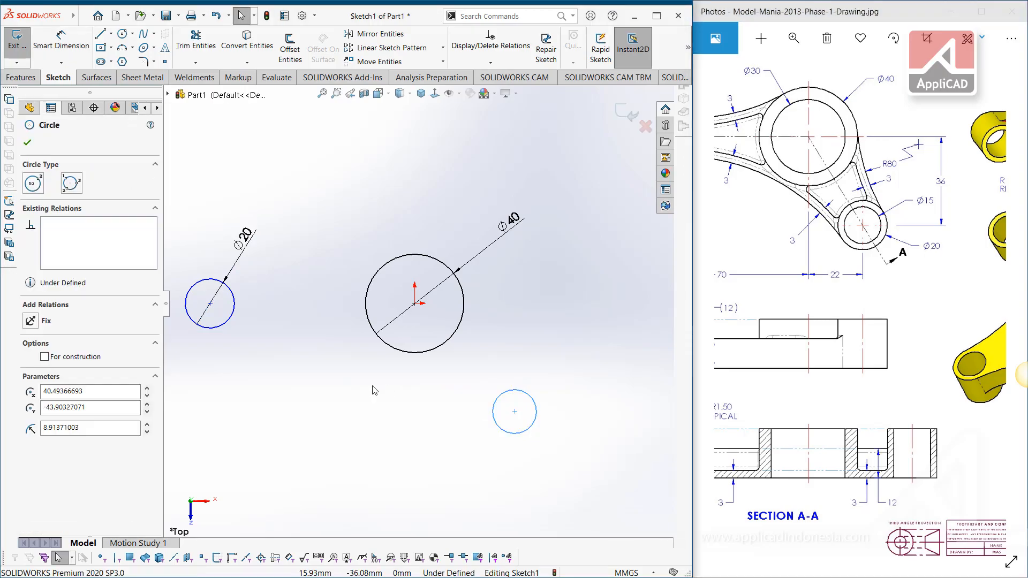
{"action": "left_click", "coordinate": [230, 316], "text": "ctrl"}
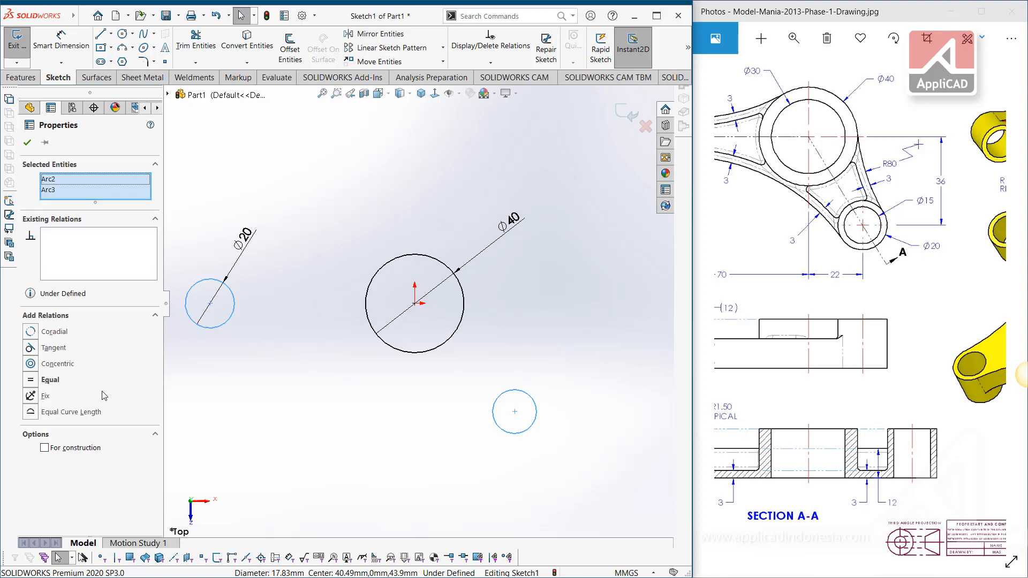
{"action": "left_click", "coordinate": [31, 381]}
{"action": "left_click", "coordinate": [303, 410]}
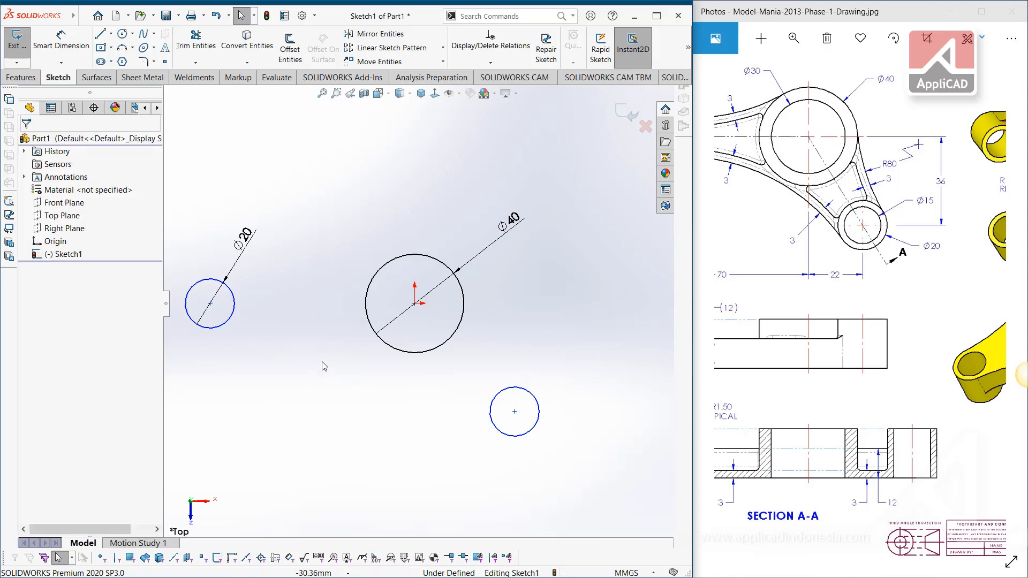
Check the centre spacing in the reference drawing and dimension the left circle's centre 70 mm from the origin.
{"action": "mouse_move", "coordinate": [839, 234]}
{"action": "left_mouse_down"}
{"action": "mouse_move", "coordinate": [906, 236]}
{"action": "mouse_move", "coordinate": [816, 239]}
{"action": "mouse_move", "coordinate": [897, 243]}
{"action": "left_mouse_up"}
{"action": "mouse_move", "coordinate": [788, 244]}
{"action": "left_mouse_down"}
{"action": "mouse_move", "coordinate": [881, 247]}
{"action": "mouse_move", "coordinate": [817, 249]}
{"action": "left_mouse_up"}
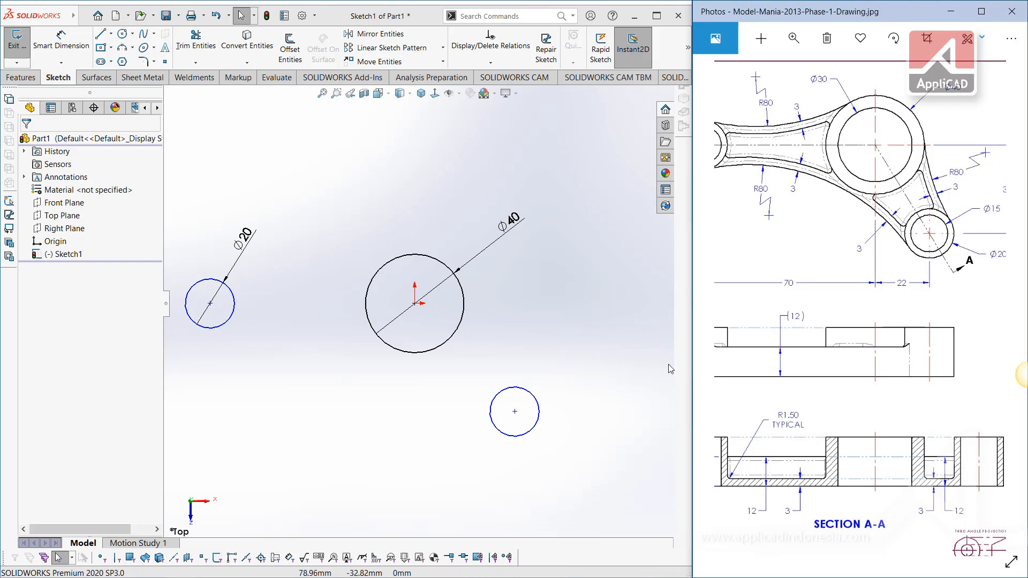
{"action": "left_click_drag", "start_coordinate": [945, 186], "coordinate": [913, 189]}
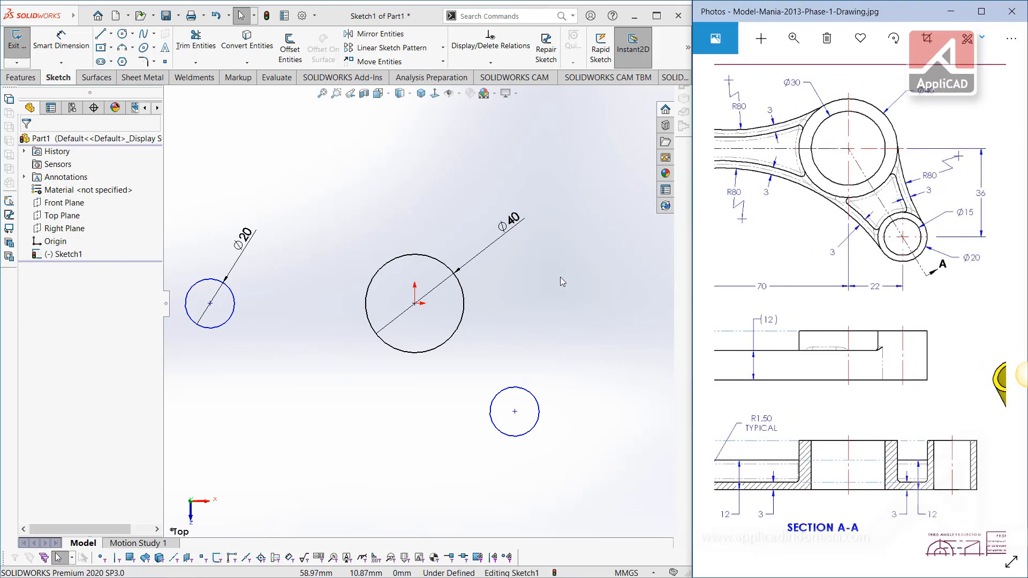
{"action": "left_click_drag", "start_coordinate": [801, 271], "coordinate": [877, 273]}
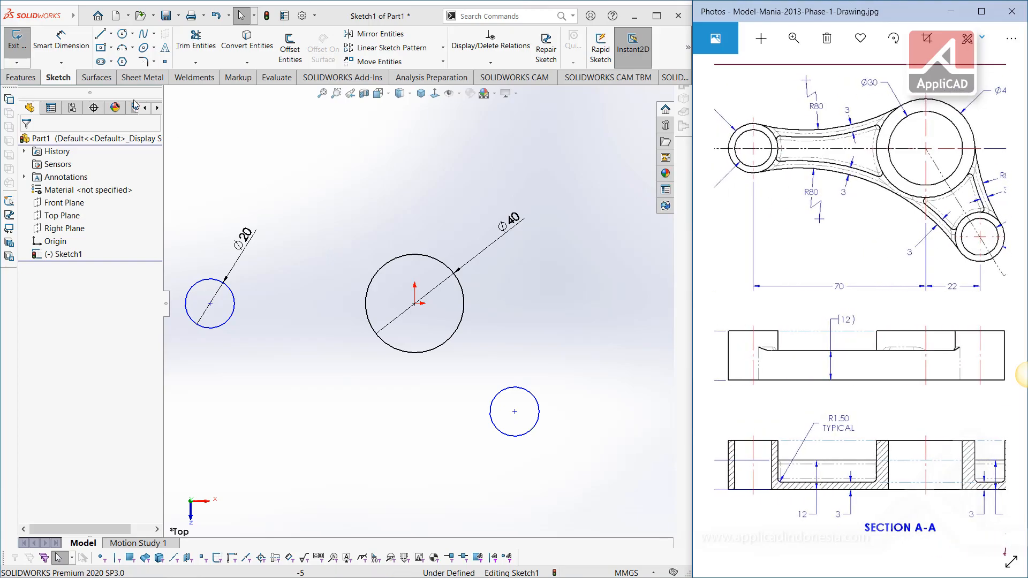
{"action": "left_click", "coordinate": [61, 45]}
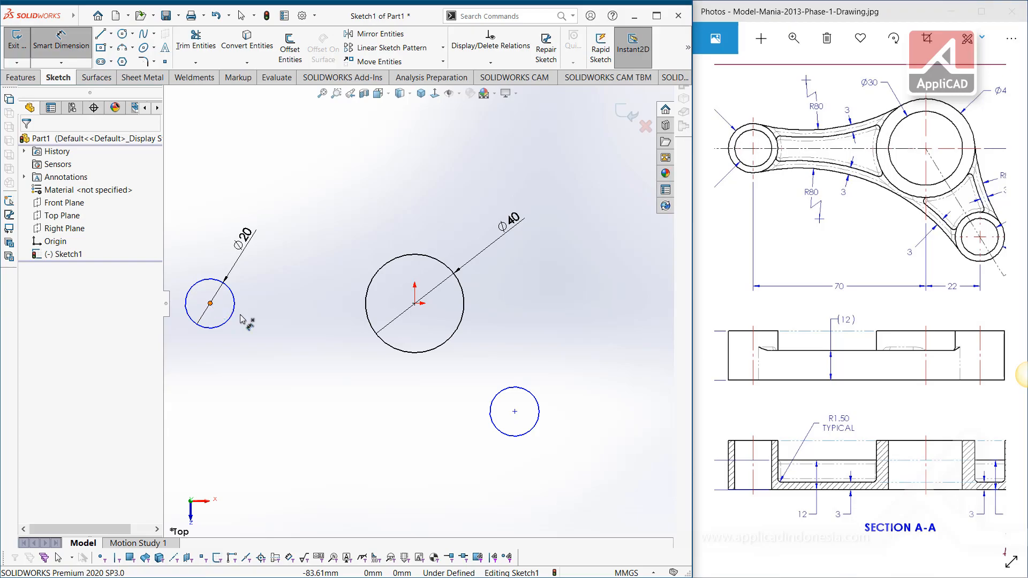
{"action": "left_click", "coordinate": [218, 306]}
{"action": "left_click", "coordinate": [415, 304]}
{"action": "left_click", "coordinate": [338, 408]}
{"action": "type", "text": "70"}
{"action": "key", "text": "Return"}
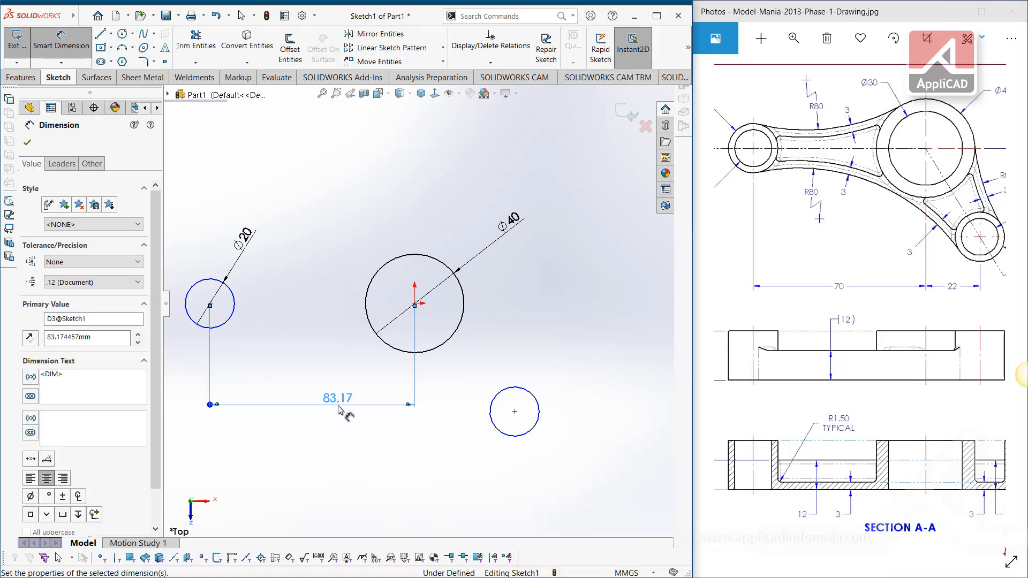
{"action": "key", "text": "Escape"}
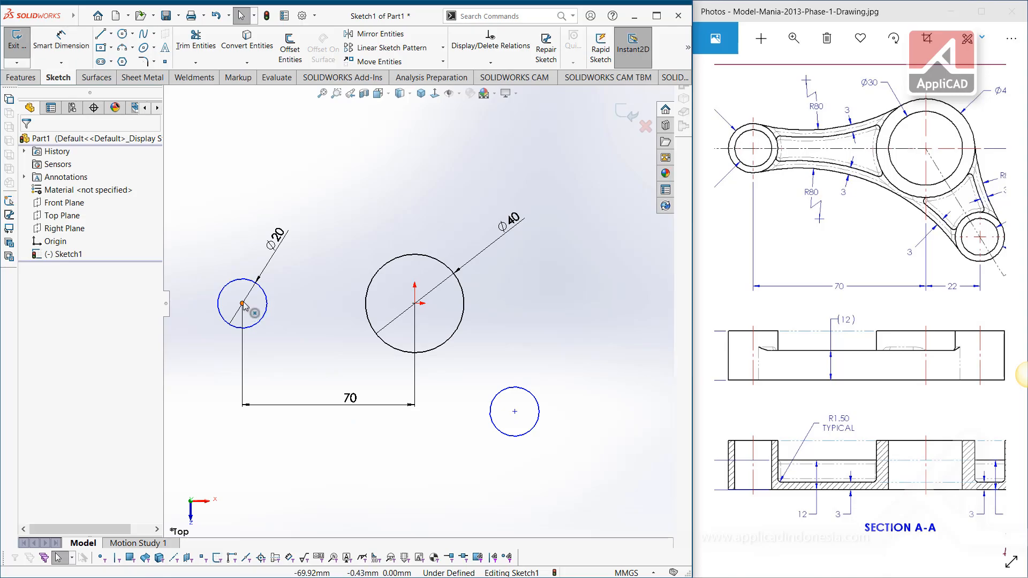
Test the left circle's freedom by moving its centre upward, and align that centre with the origin using a Horizontal relation.
{"action": "left_click_drag", "start_coordinate": [243, 304], "coordinate": [245, 280]}
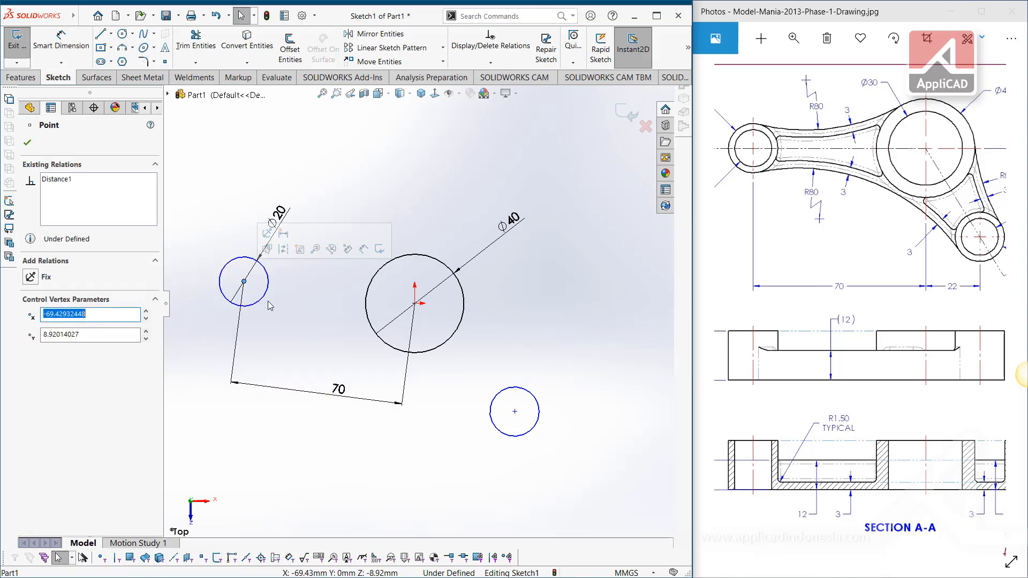
{"action": "left_click", "coordinate": [415, 303], "text": "ctrl"}
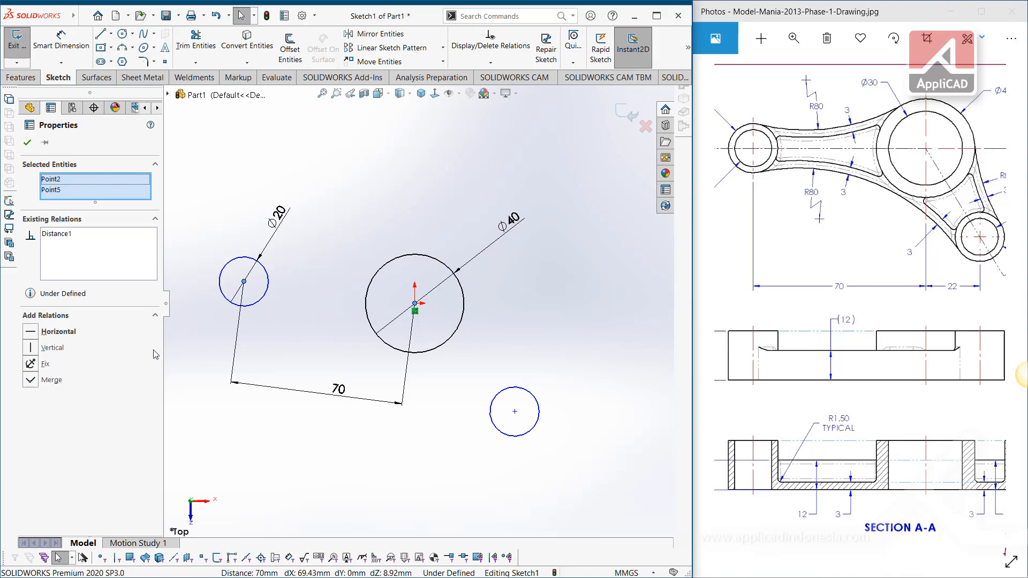
{"action": "left_click", "coordinate": [34, 332]}
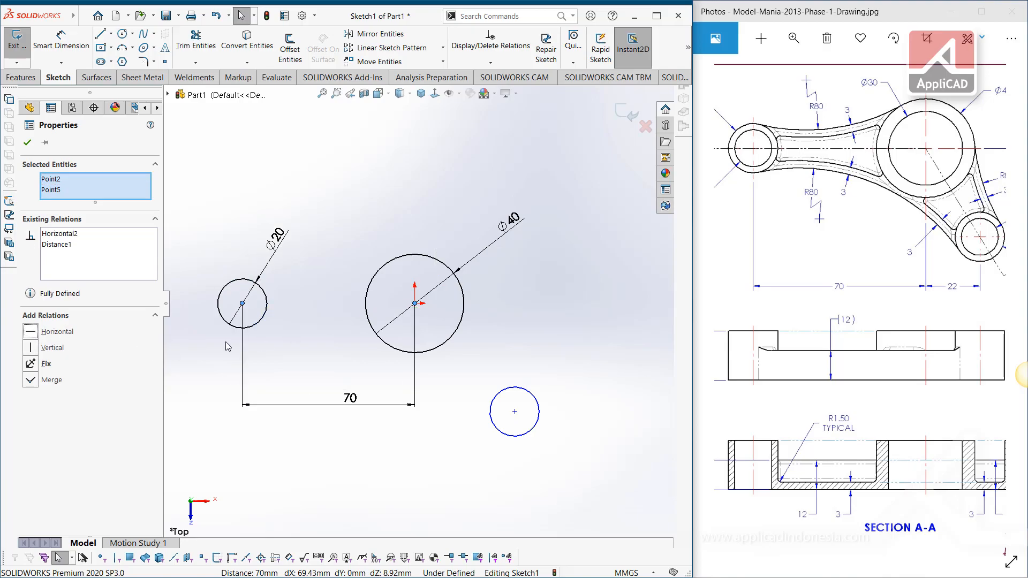
{"action": "left_click", "coordinate": [341, 356]}
Dimension the lower-right circle's centre 22 mm horizontally from the origin.
{"action": "left_click", "coordinate": [80, 48]}
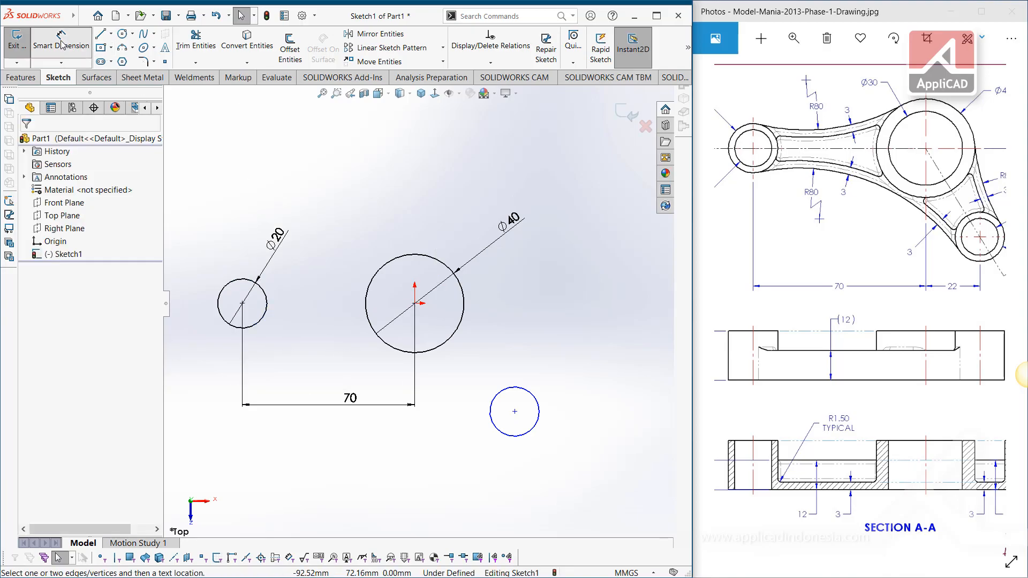
{"action": "left_click", "coordinate": [415, 304]}
{"action": "left_click", "coordinate": [514, 411]}
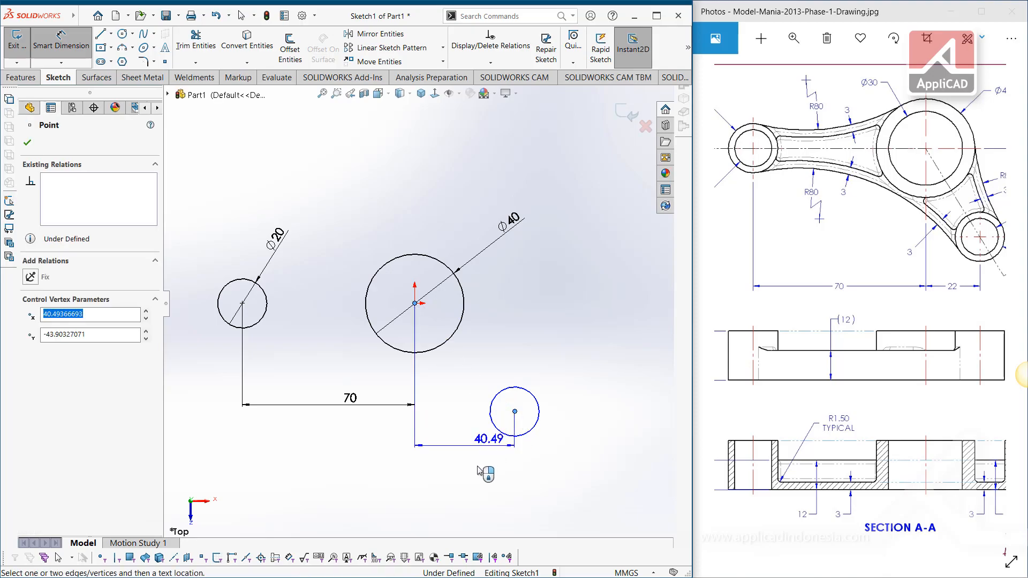
{"action": "left_click", "coordinate": [476, 484]}
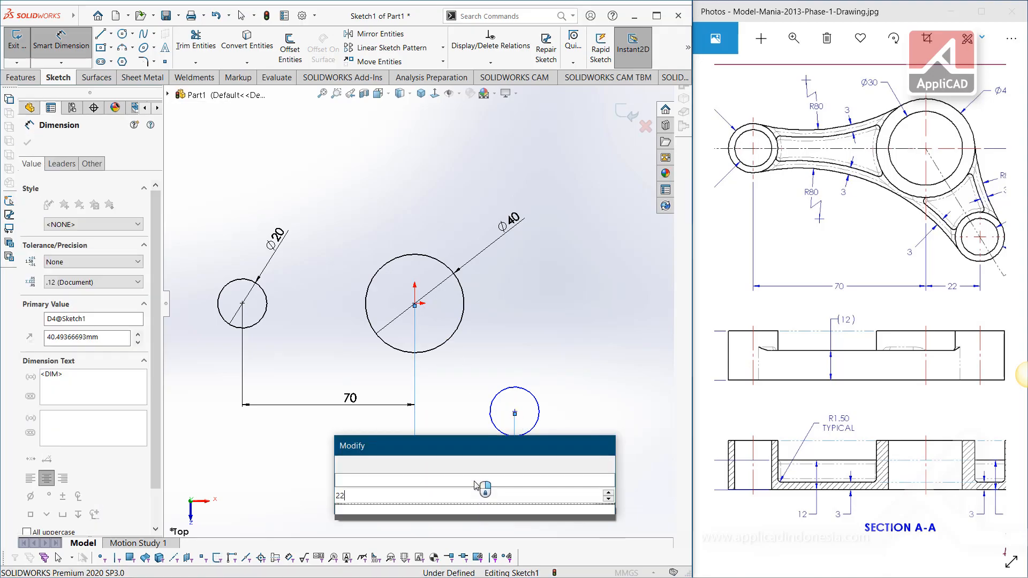
{"action": "key", "text": "Return"}
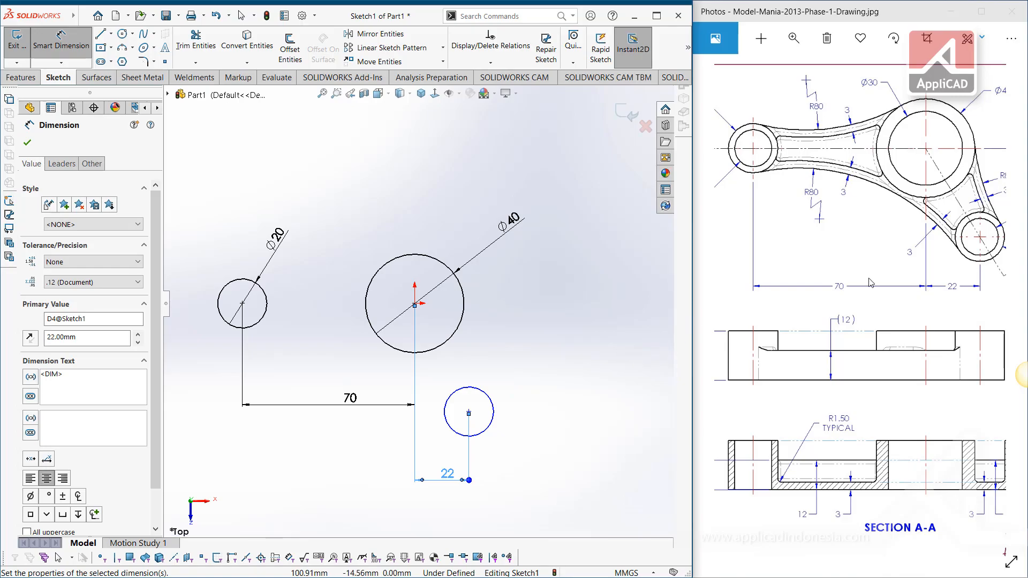
Check the vertical spacing in the reference drawing and dimension the lower-right circle 36 mm vertically below the central circle's centre.
{"action": "left_click_drag", "start_coordinate": [858, 236], "coordinate": [749, 238]}
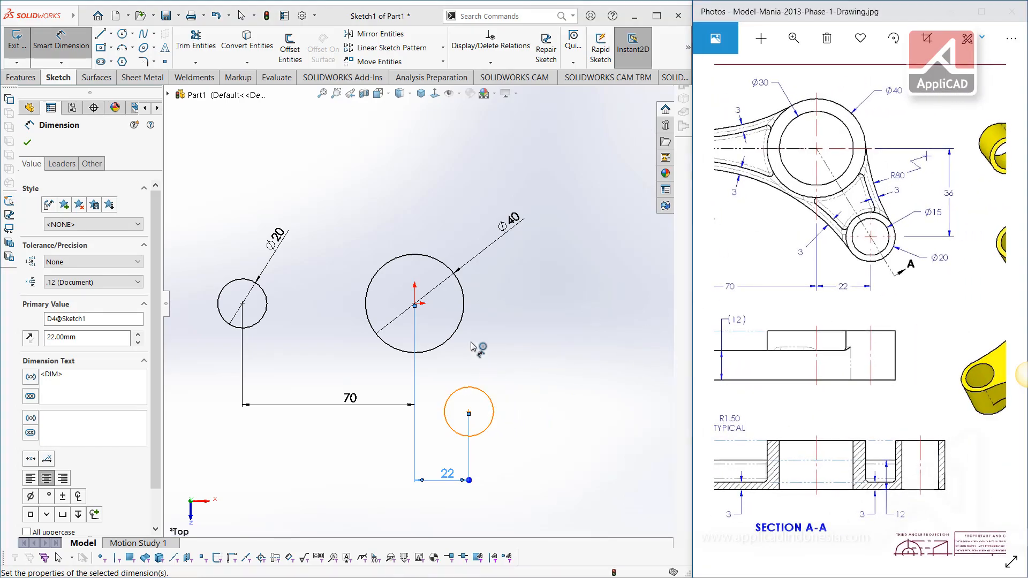
{"action": "left_click", "coordinate": [493, 408]}
{"action": "left_click", "coordinate": [463, 303]}
{"action": "left_click", "coordinate": [558, 325]}
{"action": "type", "text": "36"}
{"action": "key", "text": "Return"}
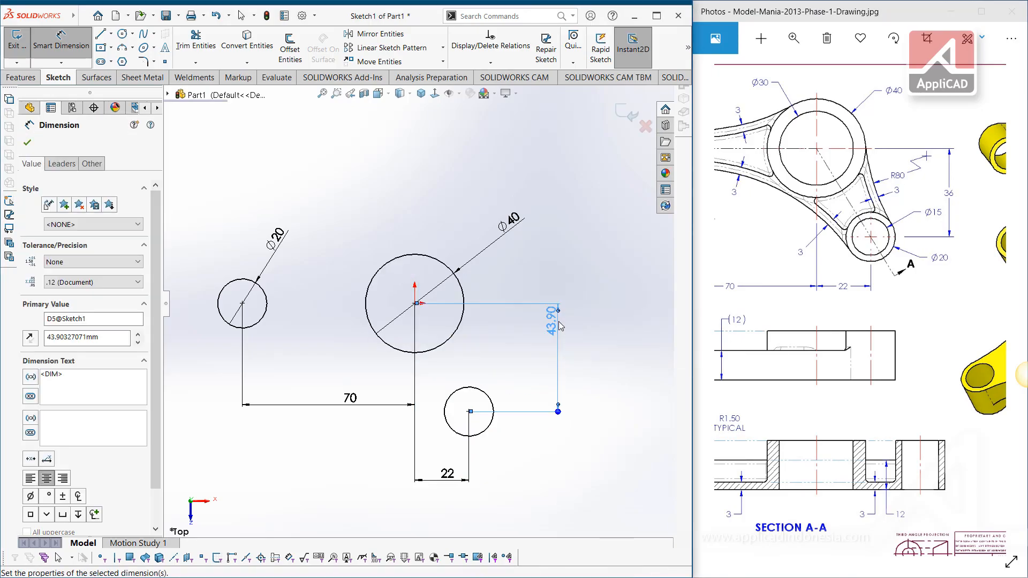
{"action": "key", "text": "Escape"}
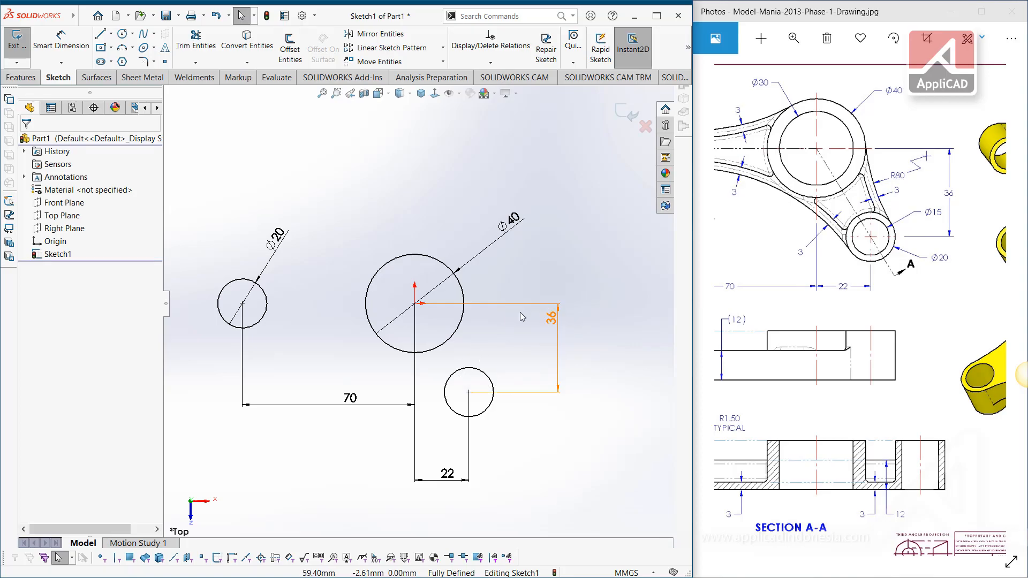
Check the hole sizes in the drawing and sketch concentric inner circles in all three bosses, about 31 mm diameter centrally and 17 mm at left.
{"action": "left_click_drag", "start_coordinate": [886, 204], "coordinate": [939, 216]}
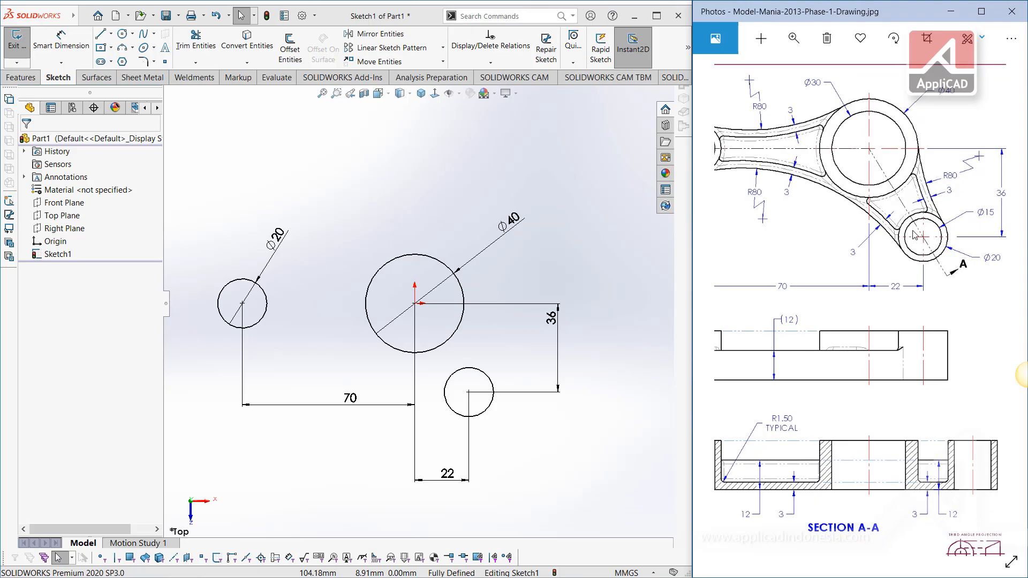
{"action": "left_click_drag", "start_coordinate": [912, 235], "coordinate": [985, 249]}
{"action": "left_click_drag", "start_coordinate": [883, 220], "coordinate": [924, 221]}
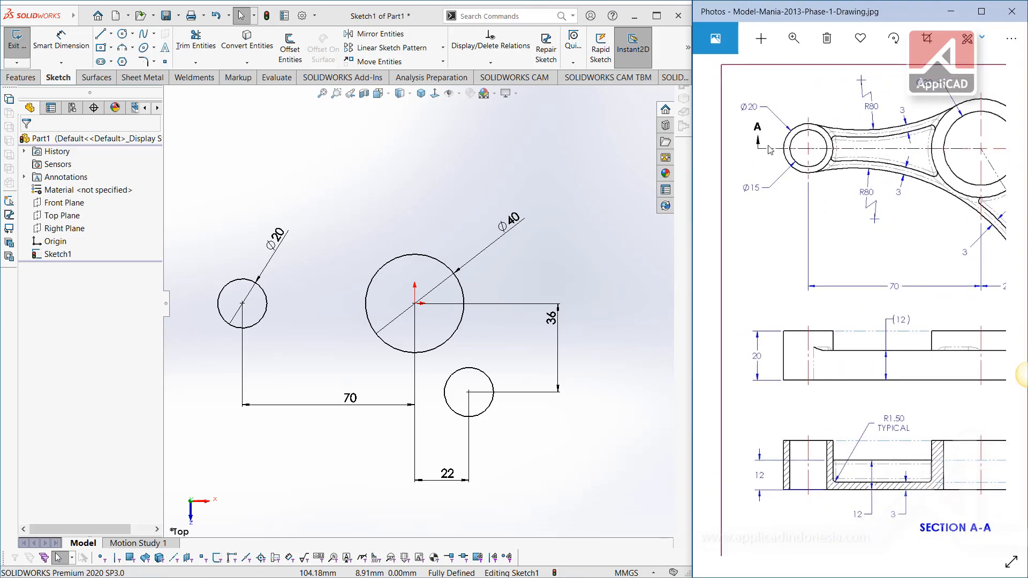
{"action": "left_click", "coordinate": [122, 33]}
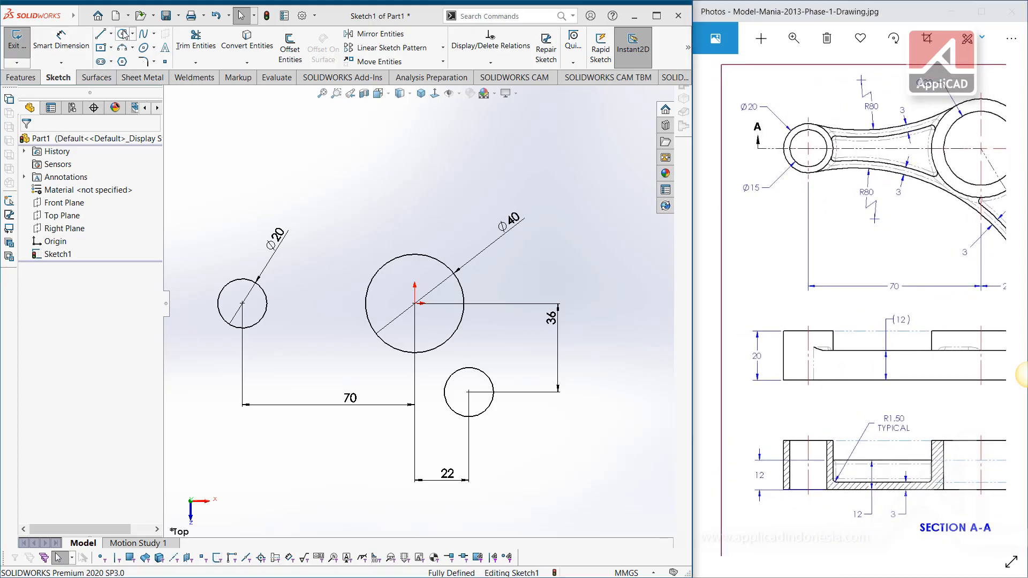
{"action": "left_click", "coordinate": [415, 304]}
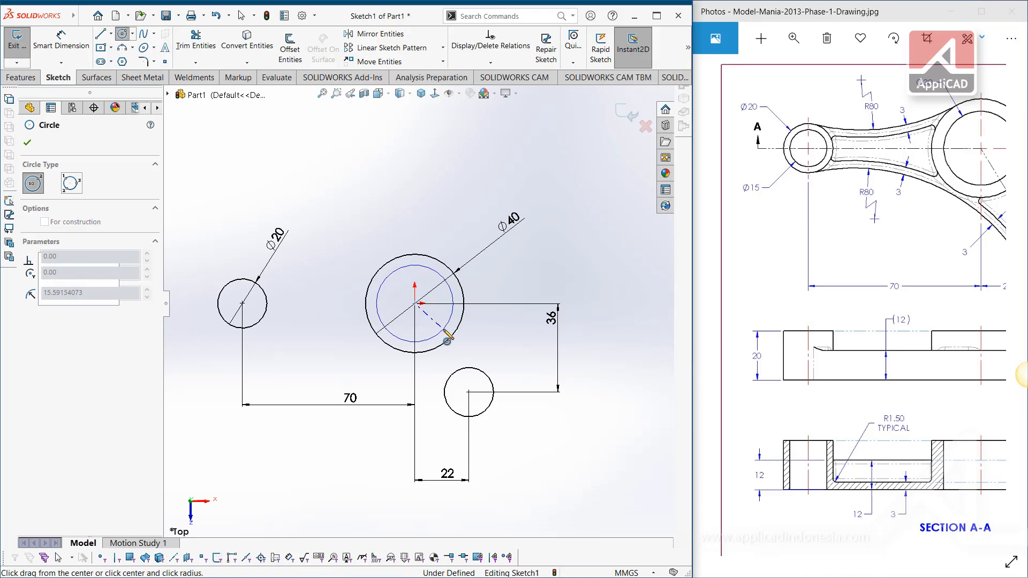
{"action": "left_click", "coordinate": [377, 305]}
{"action": "left_click", "coordinate": [242, 303]}
{"action": "left_click", "coordinate": [259, 316]}
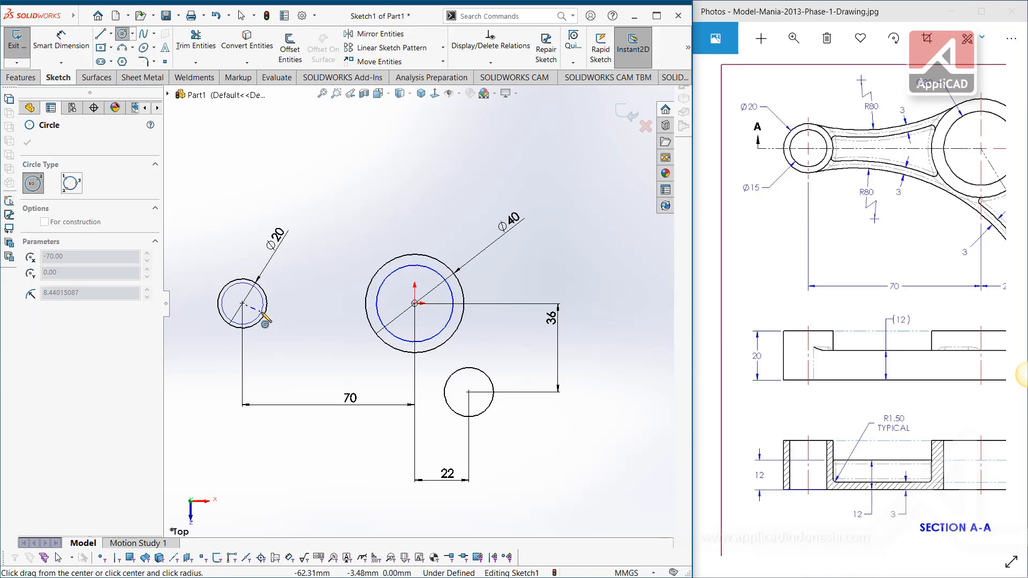
{"action": "left_click", "coordinate": [469, 393]}
{"action": "left_click", "coordinate": [479, 403]}
{"action": "key", "text": "Escape"}
Dimension the left boss's inner circle with a diameter of 15 mm.
{"action": "left_click", "coordinate": [61, 40]}
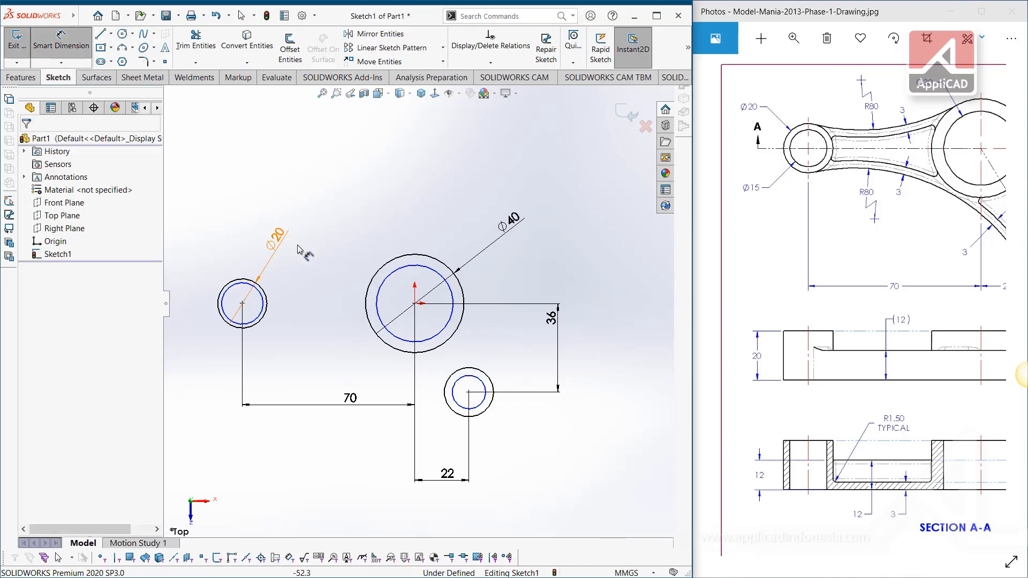
{"action": "left_click", "coordinate": [236, 286]}
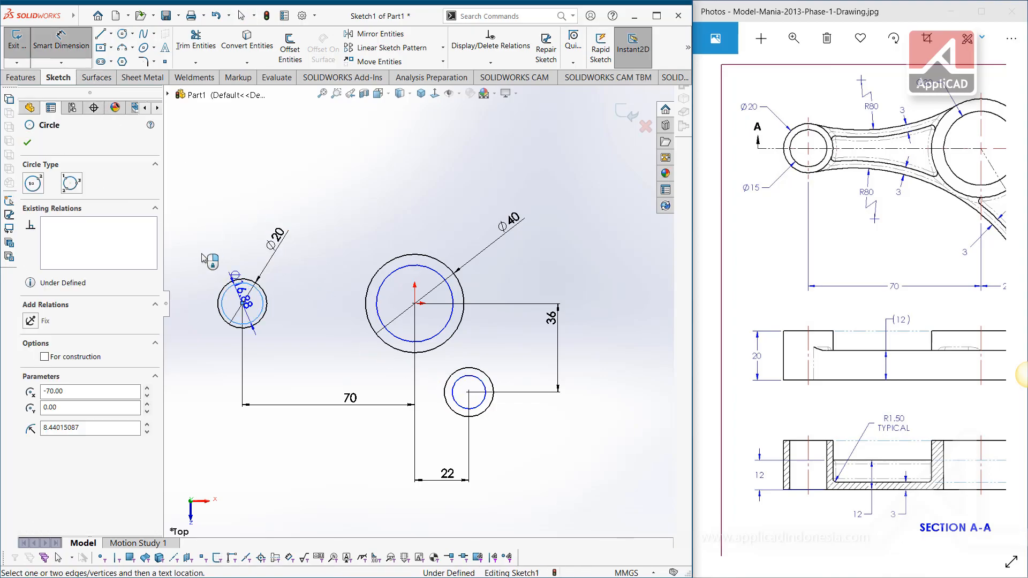
{"action": "left_click", "coordinate": [199, 258]}
{"action": "type", "text": "15"}
{"action": "key", "text": "Return"}
{"action": "key", "text": "Escape"}
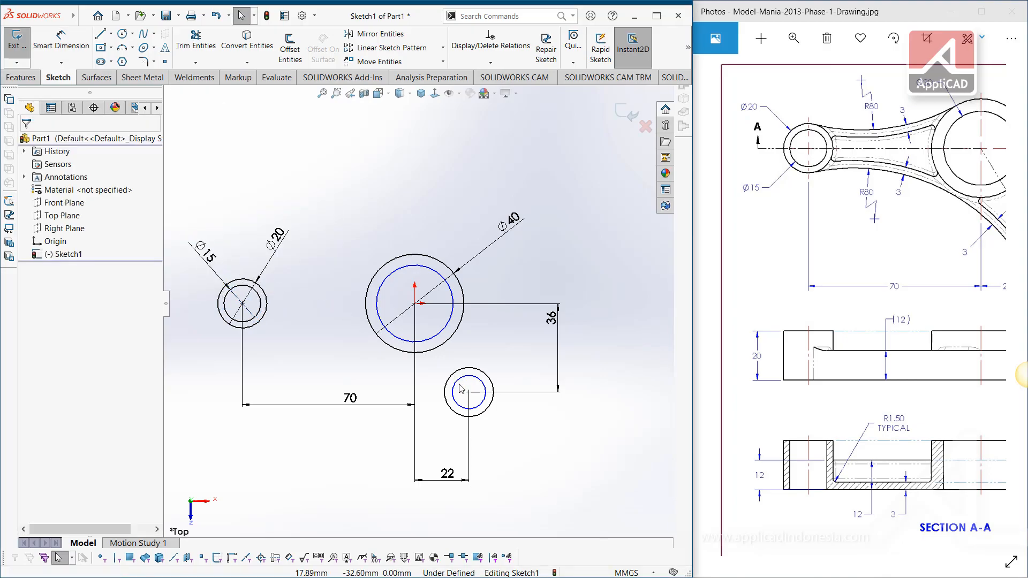
Make the lower-right boss's inner circle the same size as the left inner circle with an Equal relation.
{"action": "left_click", "coordinate": [259, 312], "text": "ctrl"}
{"action": "left_click", "coordinate": [31, 381]}
{"action": "key", "text": "Escape"}
Check the central bore in the reference drawing and dimension the central inner circle with a diameter of 30 mm.
{"action": "mouse_move", "coordinate": [859, 218]}
{"action": "left_mouse_down"}
{"action": "mouse_move", "coordinate": [780, 241]}
{"action": "mouse_move", "coordinate": [779, 218]}
{"action": "left_mouse_up"}
{"action": "left_click", "coordinate": [62, 48]}
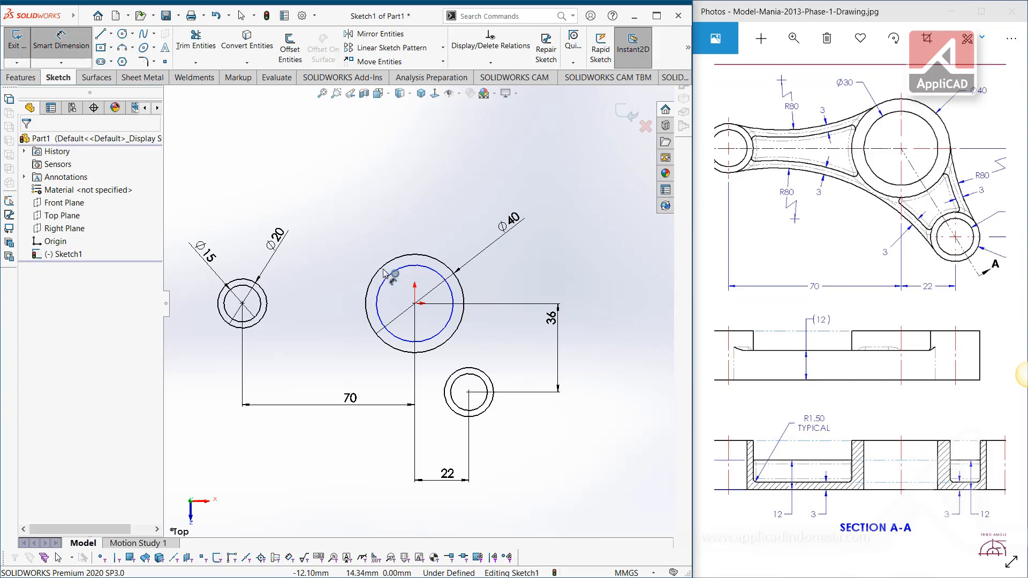
{"action": "left_click", "coordinate": [412, 244]}
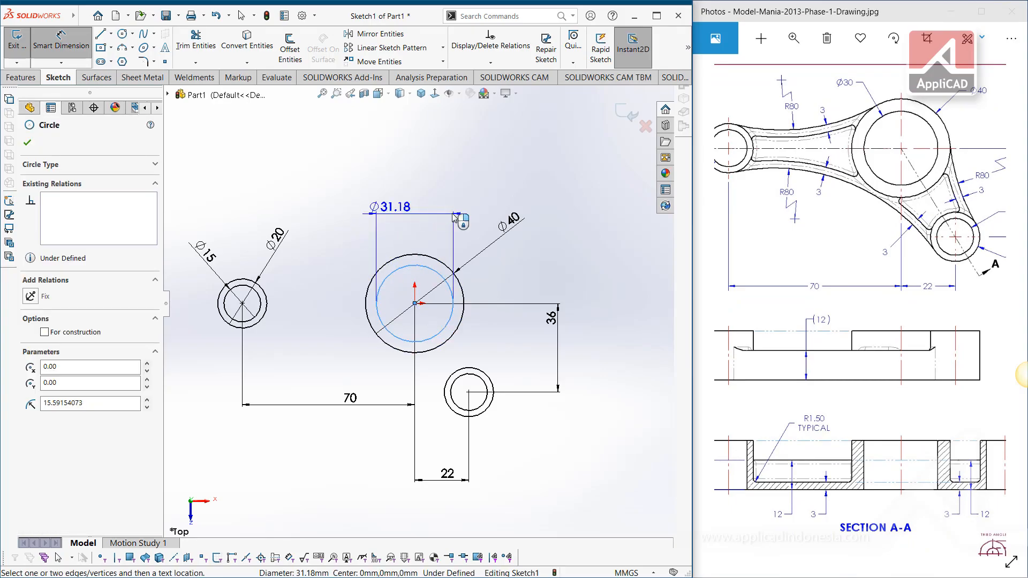
{"action": "left_click", "coordinate": [545, 270]}
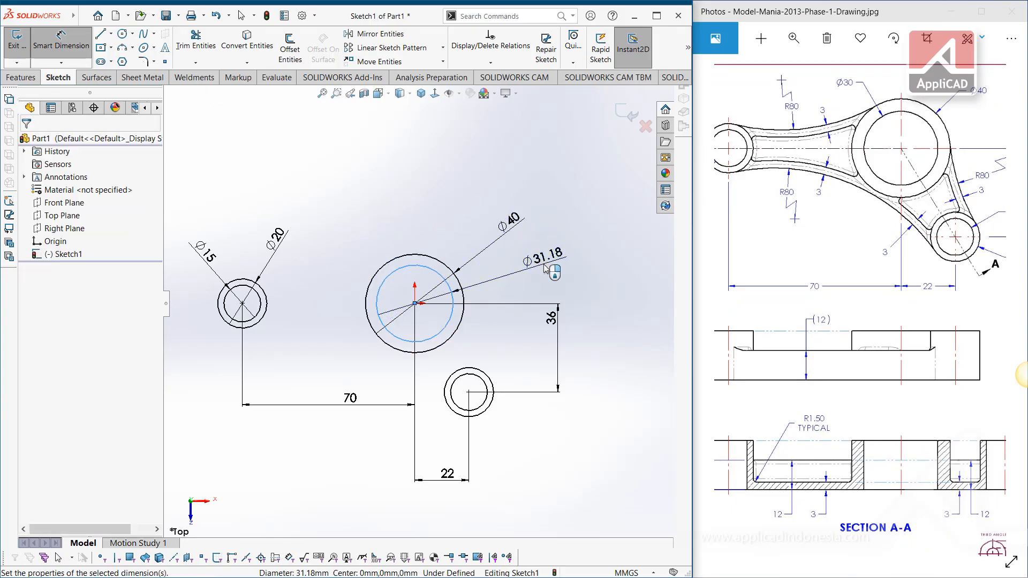
{"action": "key", "text": "Return"}
{"action": "key", "text": "Escape"}
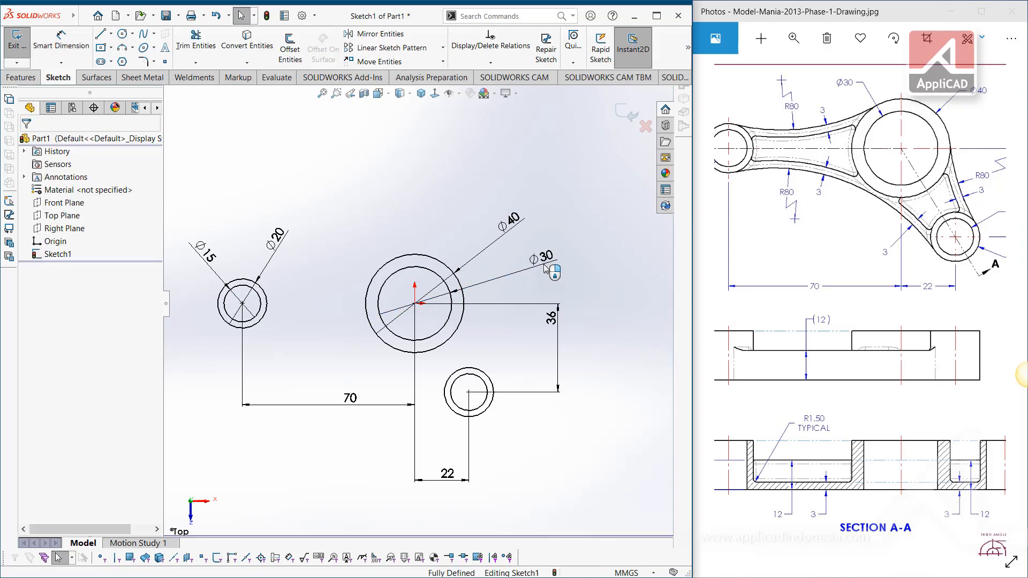
Examine the arm shape in the reference drawing and sketch a 3 Point Arc joining the upper sides of the left and central outer circles.
{"action": "left_click_drag", "start_coordinate": [824, 219], "coordinate": [849, 222]}
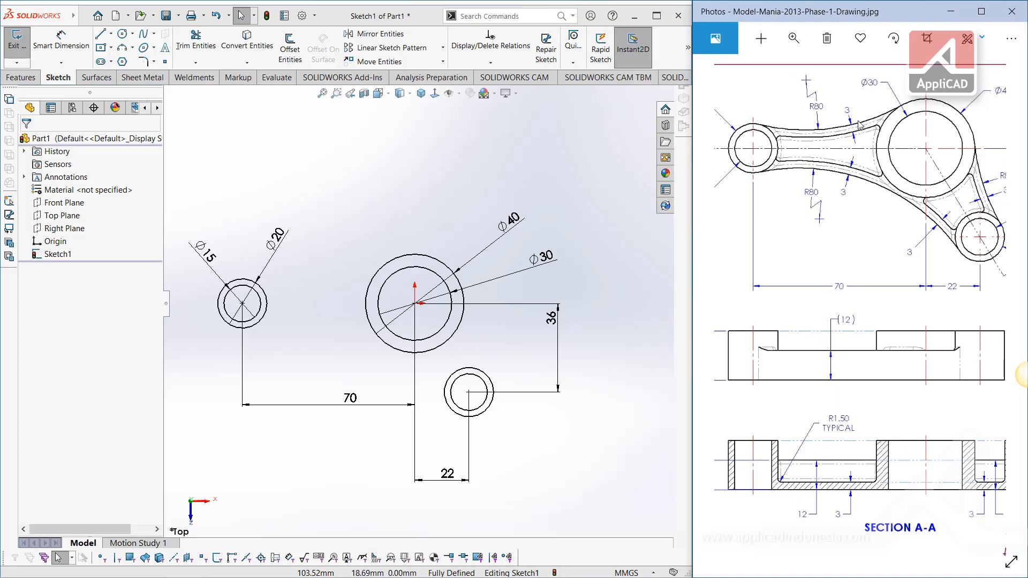
{"action": "left_click_drag", "start_coordinate": [921, 186], "coordinate": [870, 181]}
{"action": "left_click_drag", "start_coordinate": [797, 140], "coordinate": [800, 140]}
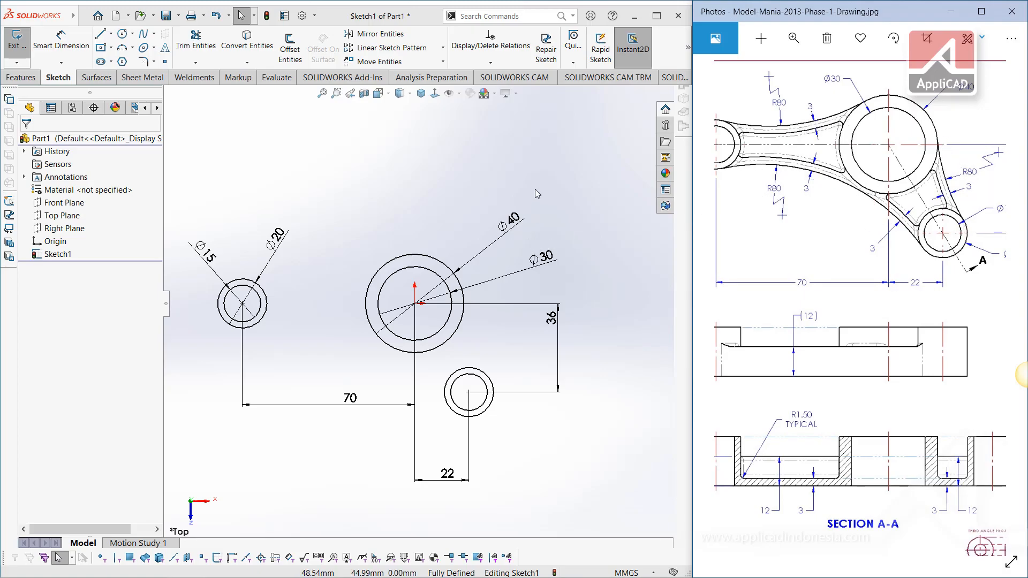
{"action": "left_click", "coordinate": [133, 49]}
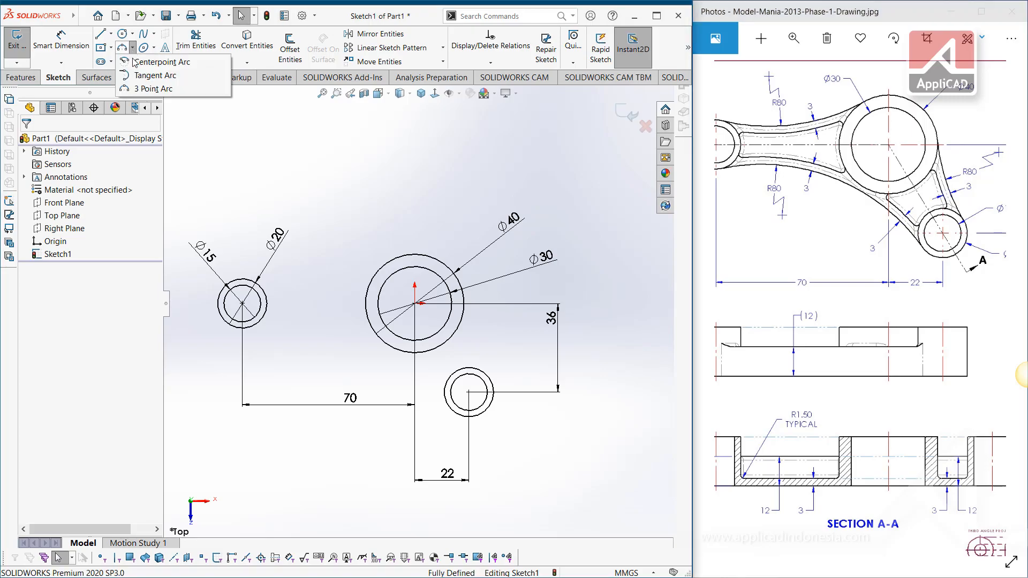
{"action": "left_click", "coordinate": [147, 88]}
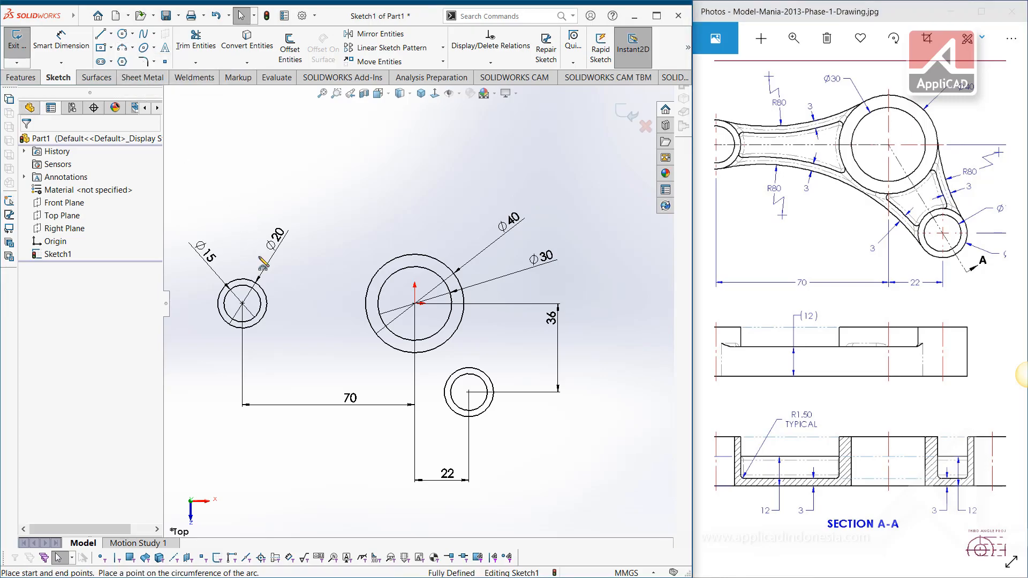
{"action": "left_click", "coordinate": [250, 290]}
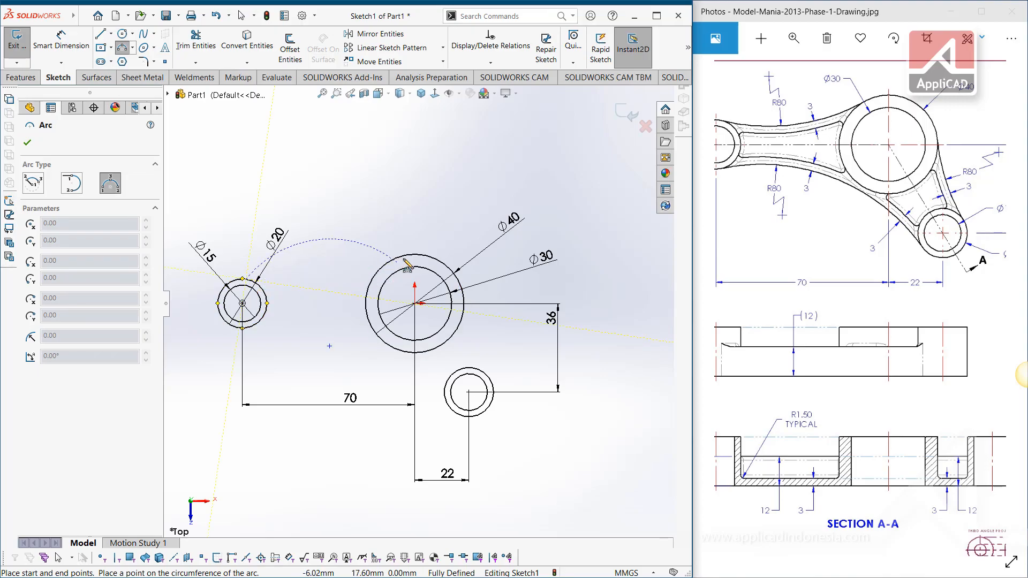
{"action": "left_click", "coordinate": [380, 259]}
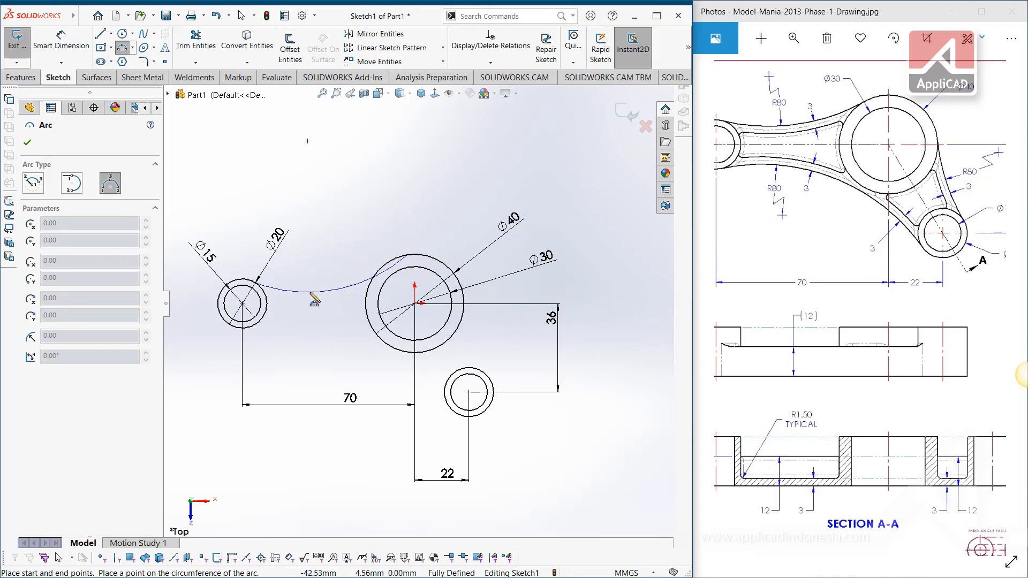
{"action": "left_click", "coordinate": [312, 280]}
{"action": "key", "text": "Escape"}
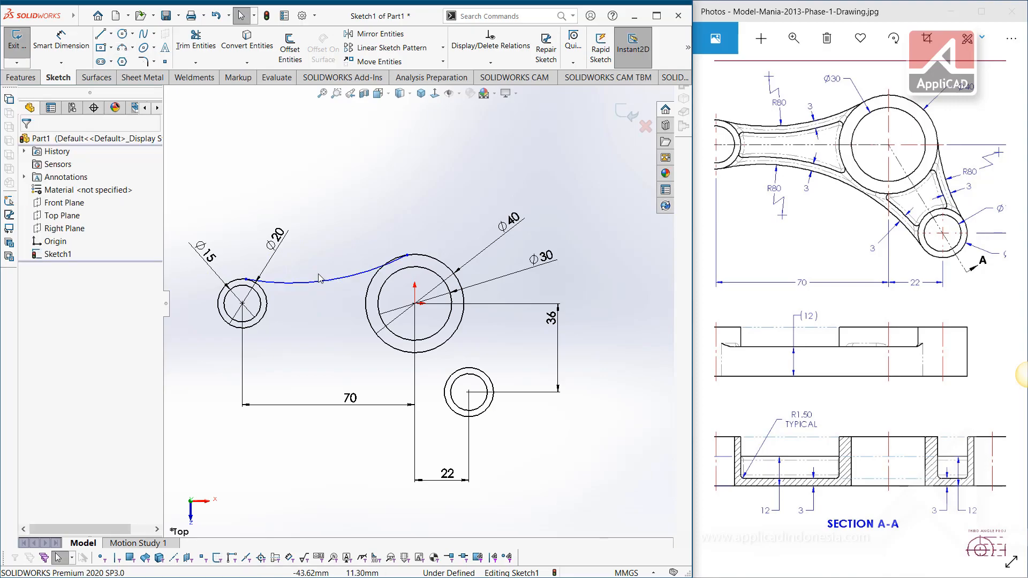
Add a Tangent relation between the upper arc and the central 40 mm circle.
{"action": "scroll", "coordinate": [397, 253], "scroll_direction": "up", "scroll_amount": 5}
{"action": "left_click_drag", "start_coordinate": [468, 283], "coordinate": [403, 246]}
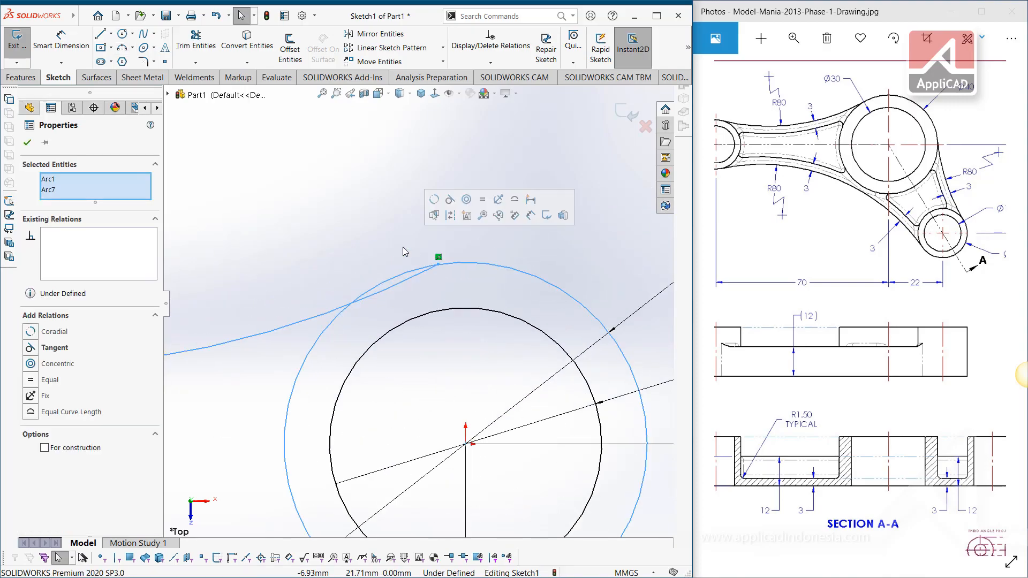
{"action": "left_click", "coordinate": [29, 349]}
{"action": "left_click", "coordinate": [258, 229]}
{"action": "scroll", "coordinate": [272, 227], "scroll_direction": "down", "scroll_amount": 3}
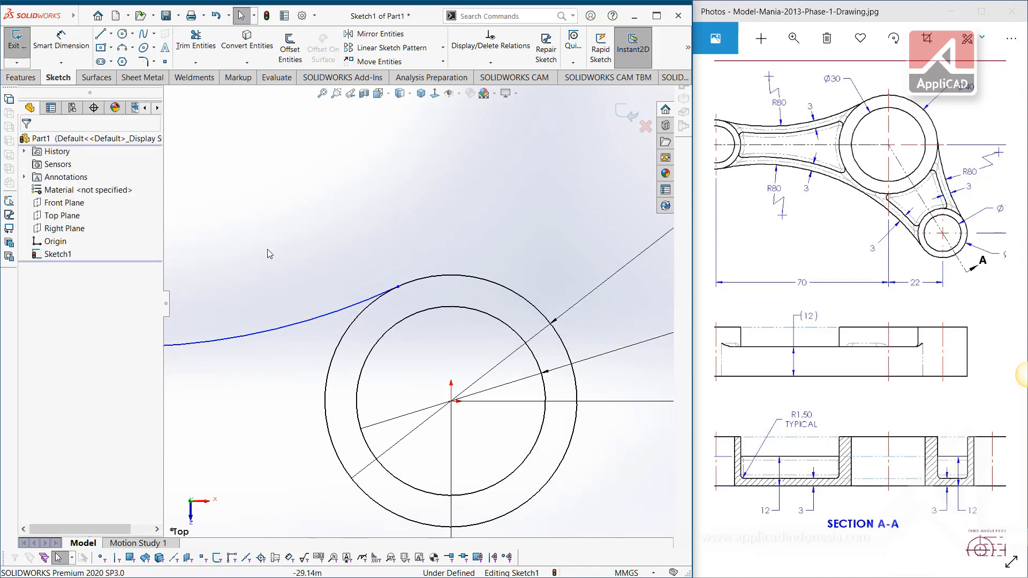
Add a Tangent relation between the upper arc and the left 20 mm circle.
{"action": "scroll", "coordinate": [238, 302], "scroll_direction": "up", "scroll_amount": 2}
{"action": "scroll", "coordinate": [257, 322], "scroll_direction": "down", "scroll_amount": 10}
{"action": "left_click_drag", "start_coordinate": [517, 258], "coordinate": [425, 305]}
{"action": "left_click", "coordinate": [31, 349]}
{"action": "left_click", "coordinate": [445, 195]}
{"action": "scroll", "coordinate": [445, 195], "scroll_direction": "down", "scroll_amount": 5}
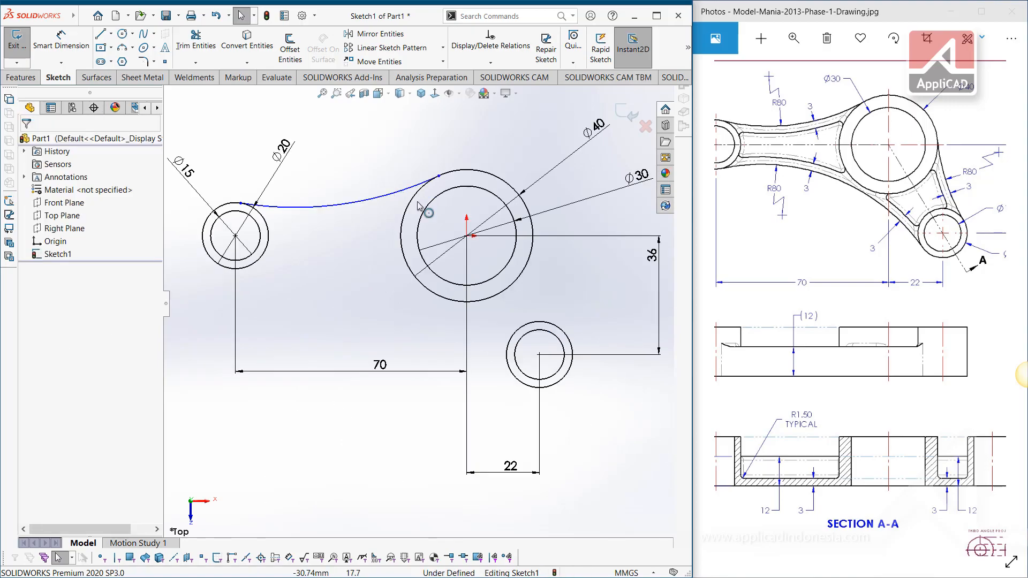
Sketch a 3 Point Arc curving inward from the central outer circle's right side to the upper right of the lower-right outer circle.
{"action": "left_click", "coordinate": [122, 47]}
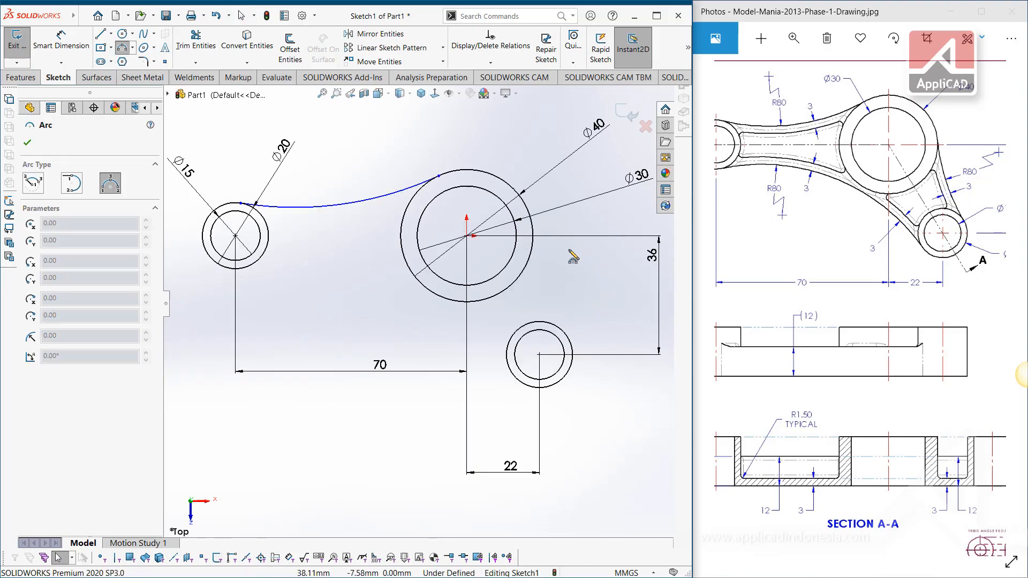
{"action": "left_click", "coordinate": [534, 239]}
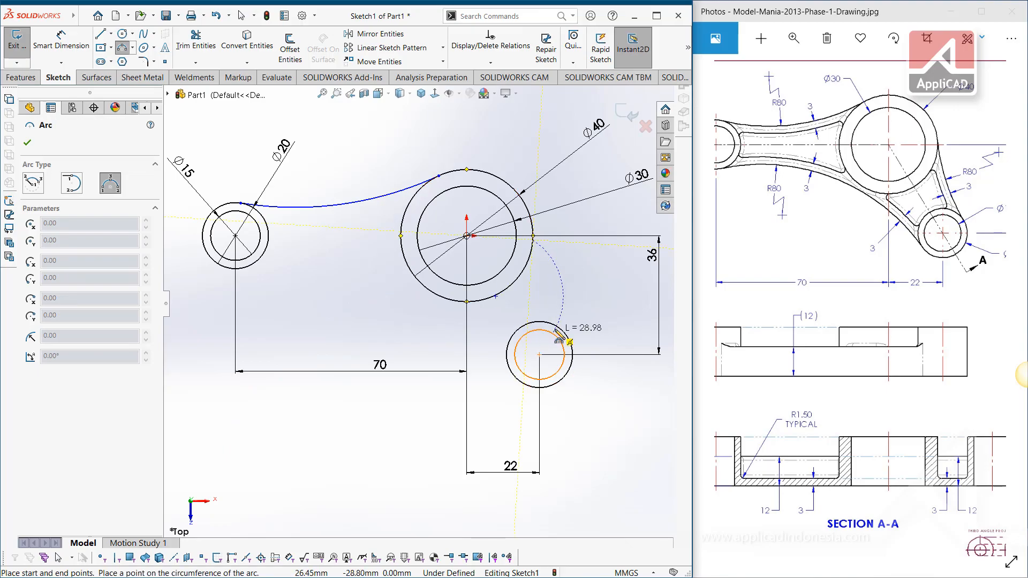
{"action": "left_click", "coordinate": [553, 324]}
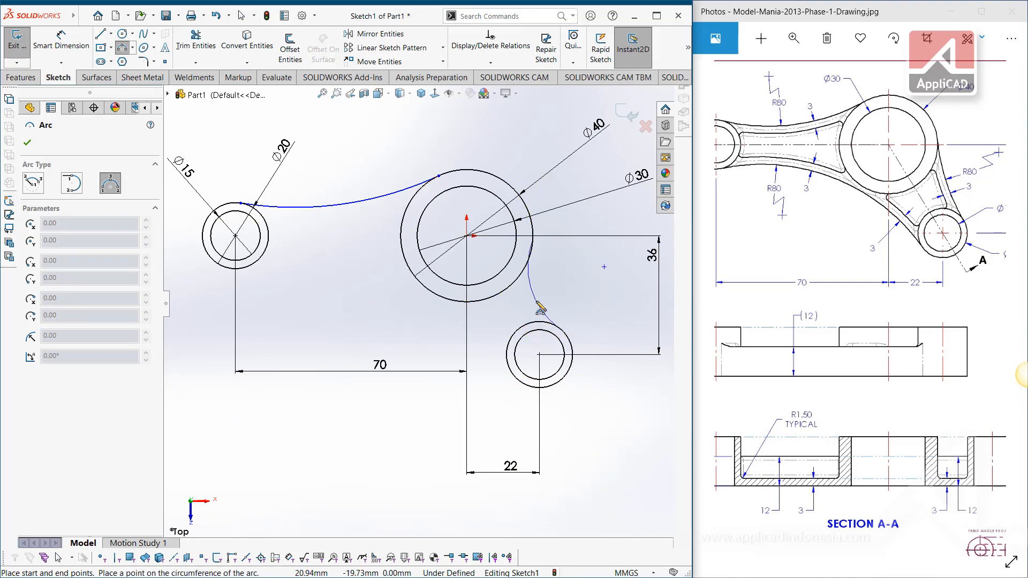
{"action": "left_click", "coordinate": [538, 310]}
{"action": "key", "text": "Escape"}
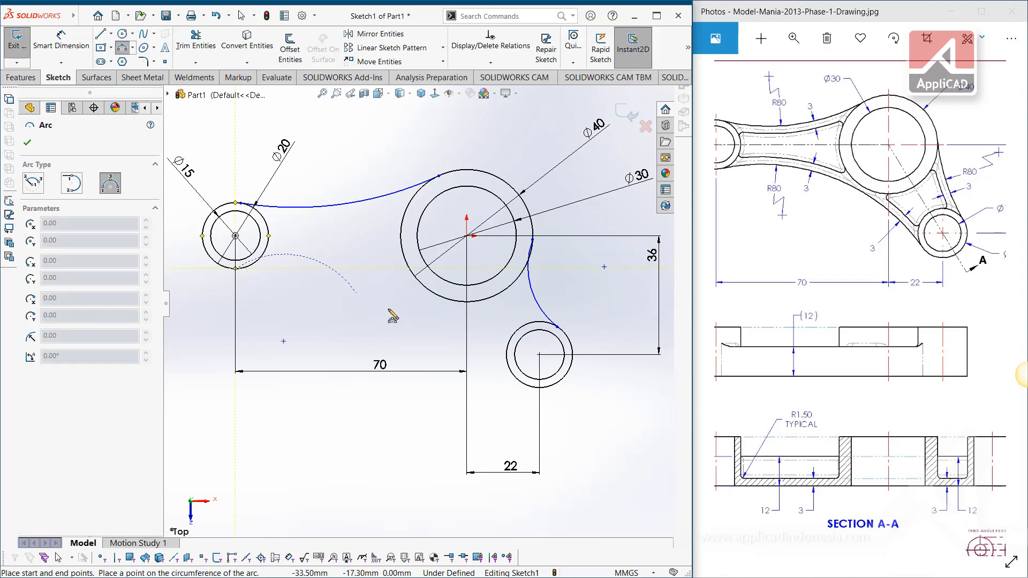
Sketch a long 3 Point Arc below the central boss, from the left outer circle's underside to the lower-right outer circle.
{"action": "left_click", "coordinate": [507, 366]}
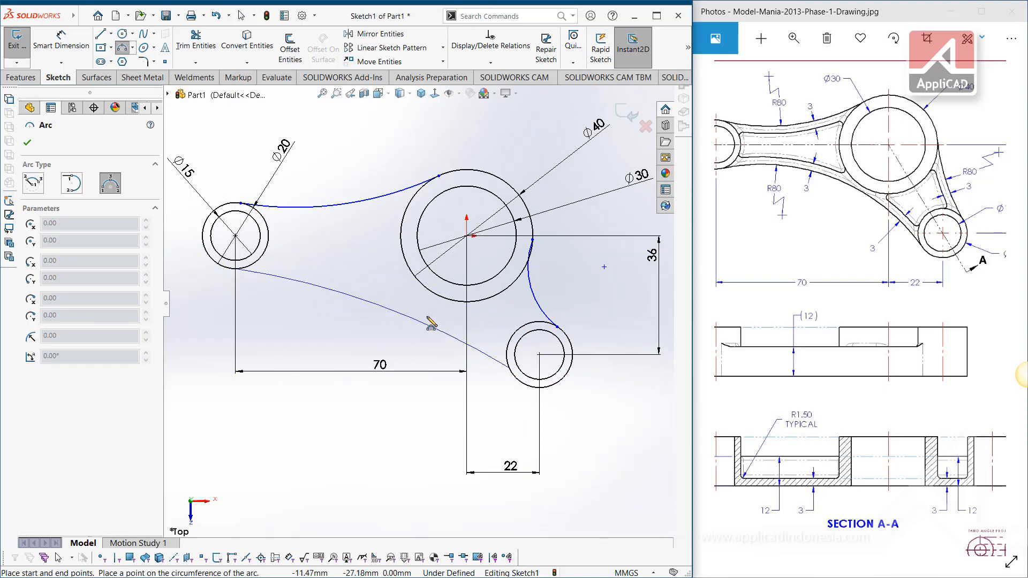
{"action": "left_click", "coordinate": [419, 306]}
{"action": "key", "text": "Escape"}
Add a Tangent relation between the long lower arc and the left 20 mm circle.
{"action": "scroll", "coordinate": [242, 272], "scroll_direction": "down", "scroll_amount": 5}
{"action": "scroll", "coordinate": [277, 278], "scroll_direction": "down", "scroll_amount": 5}
{"action": "left_click_drag", "start_coordinate": [460, 301], "coordinate": [399, 242]}
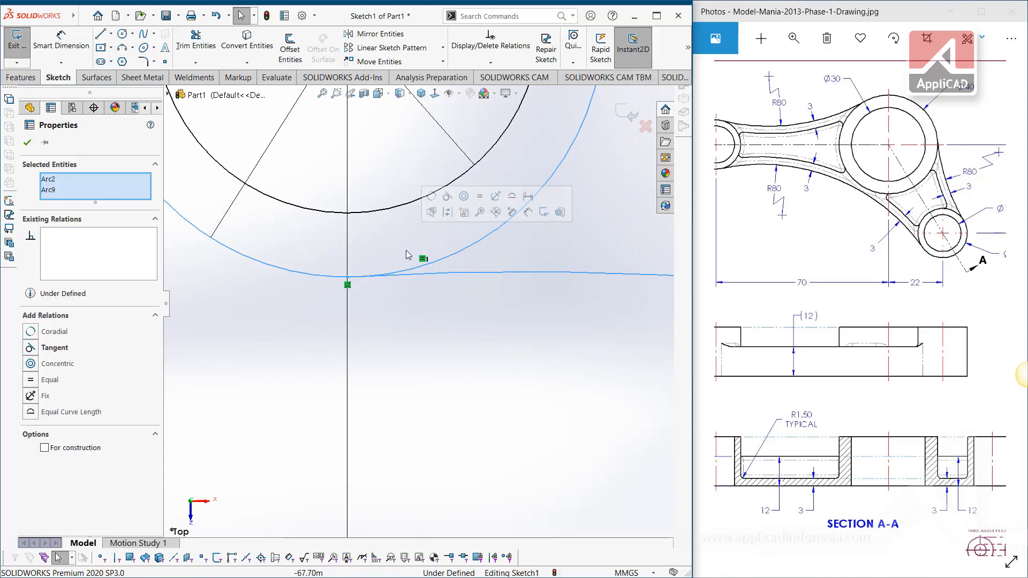
{"action": "left_click", "coordinate": [33, 348]}
{"action": "left_click", "coordinate": [479, 339]}
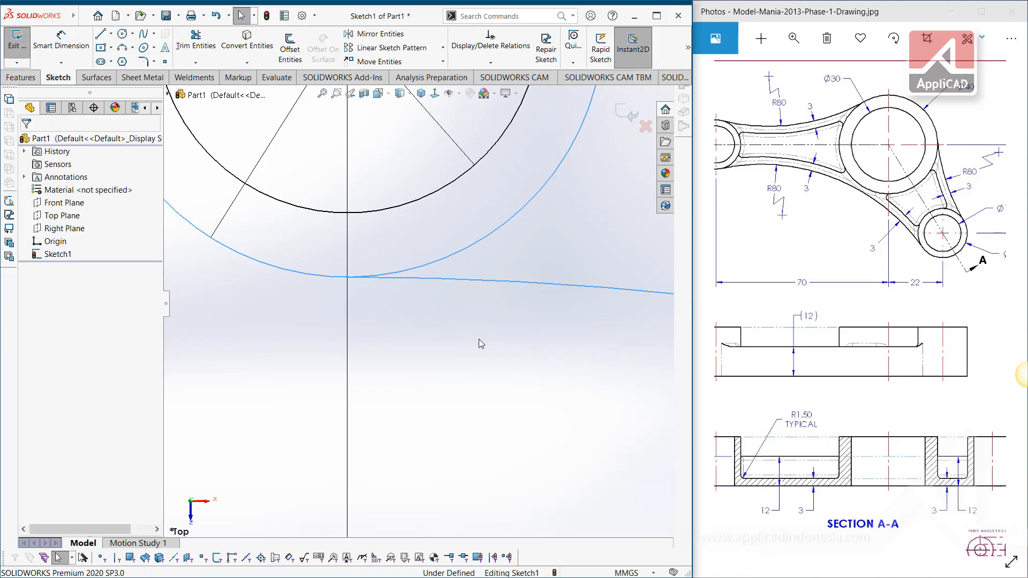
Add a Tangent relation between the long lower arc and the lower-right outer circle.
{"action": "key", "text": "f"}
{"action": "scroll", "coordinate": [525, 386], "scroll_direction": "down", "scroll_amount": 10}
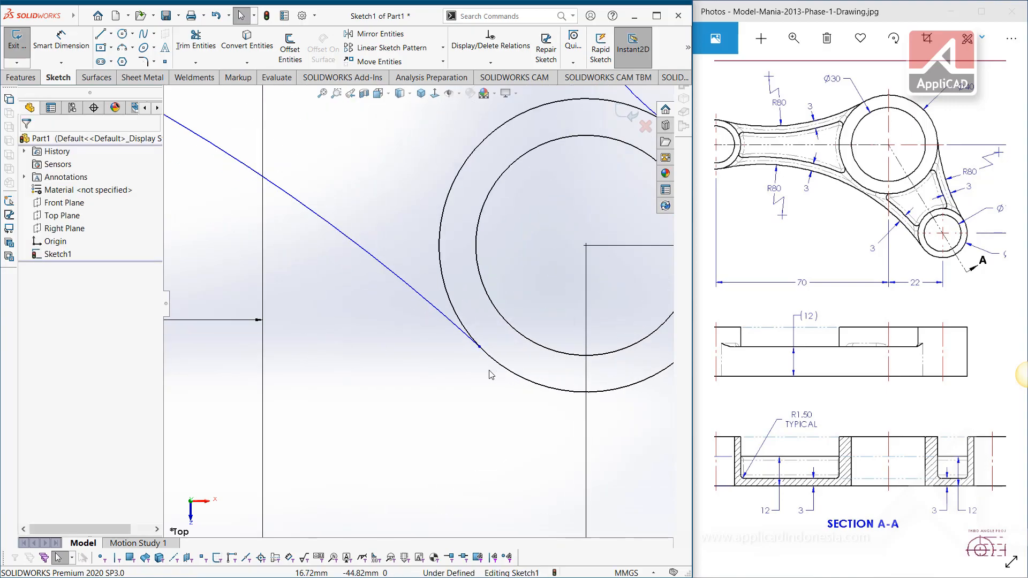
{"action": "left_click_drag", "start_coordinate": [483, 372], "coordinate": [453, 321]}
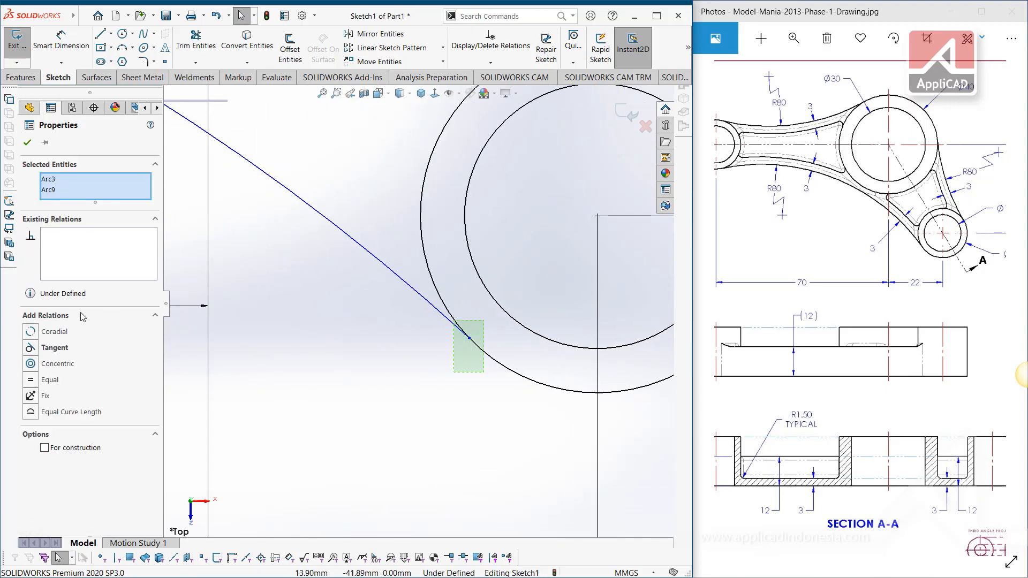
{"action": "left_click", "coordinate": [30, 348]}
{"action": "left_click", "coordinate": [372, 364]}
{"action": "key", "text": "f"}
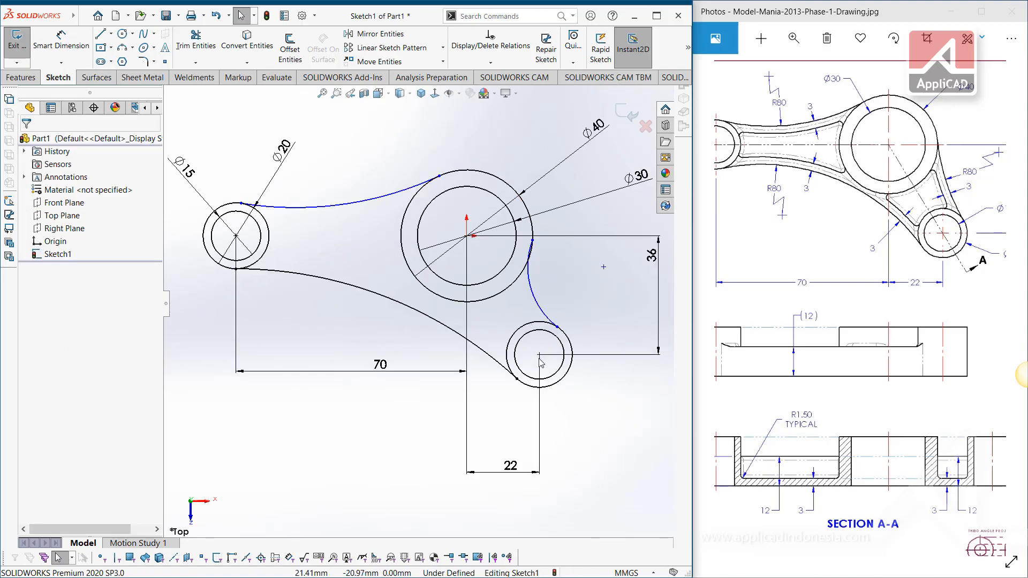
Add a Tangent relation between the short right-hand arc and the central 40 mm circle.
{"action": "scroll", "coordinate": [551, 294], "scroll_direction": "down", "scroll_amount": 5}
{"action": "left_click_drag", "start_coordinate": [481, 186], "coordinate": [427, 146]}
{"action": "left_click", "coordinate": [31, 348]}
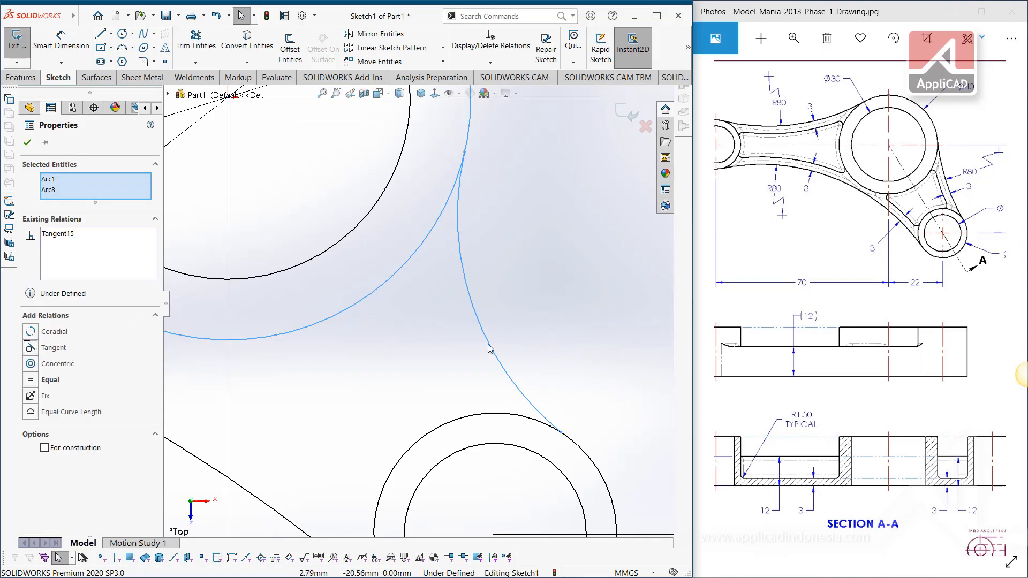
{"action": "left_click", "coordinate": [627, 381]}
Add a Tangent relation between the short right-hand arc and the lower-right outer circle.
{"action": "left_click_drag", "start_coordinate": [589, 400], "coordinate": [545, 445]}
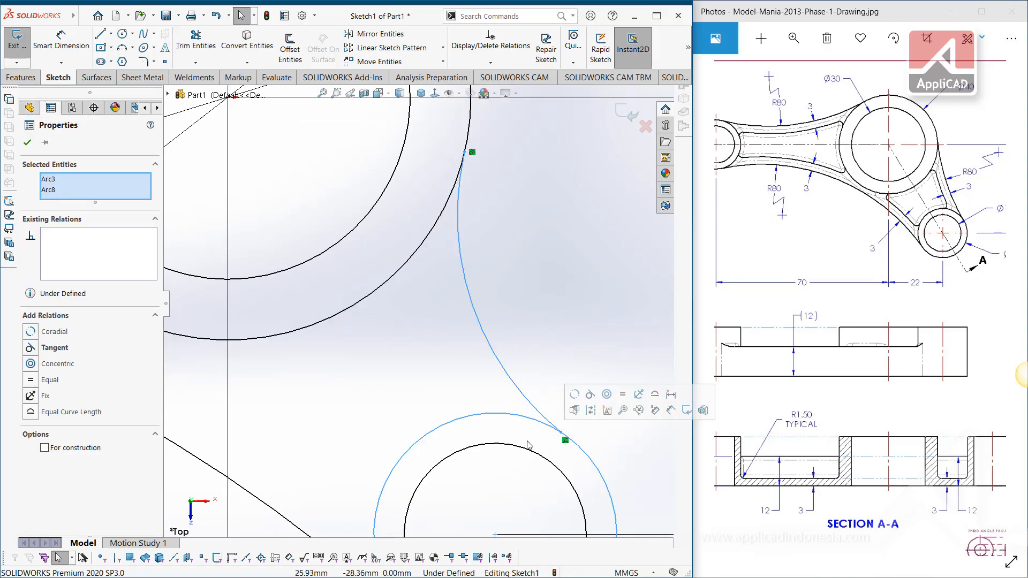
{"action": "left_click", "coordinate": [31, 348]}
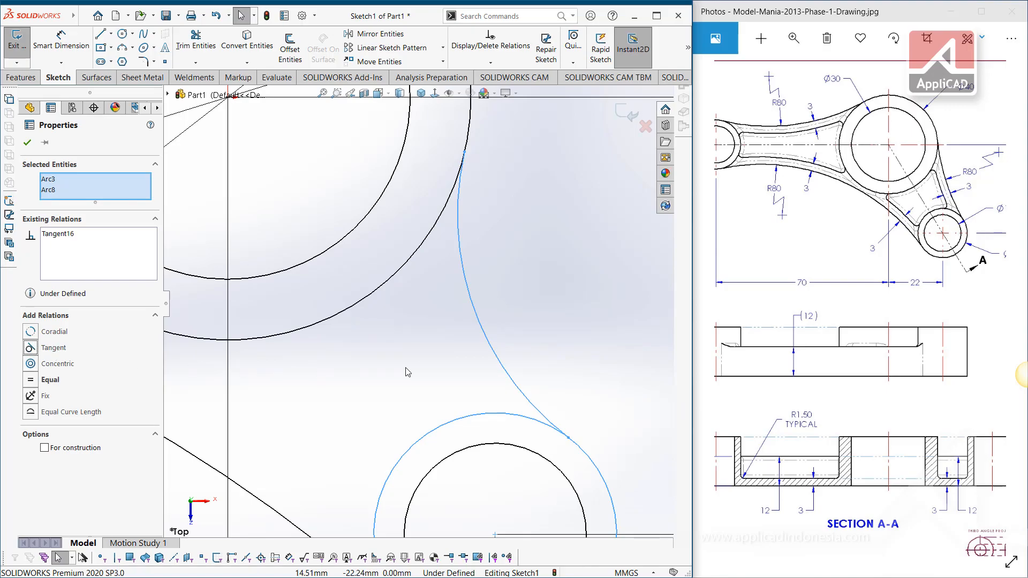
{"action": "left_click", "coordinate": [408, 370]}
{"action": "key", "text": "f"}
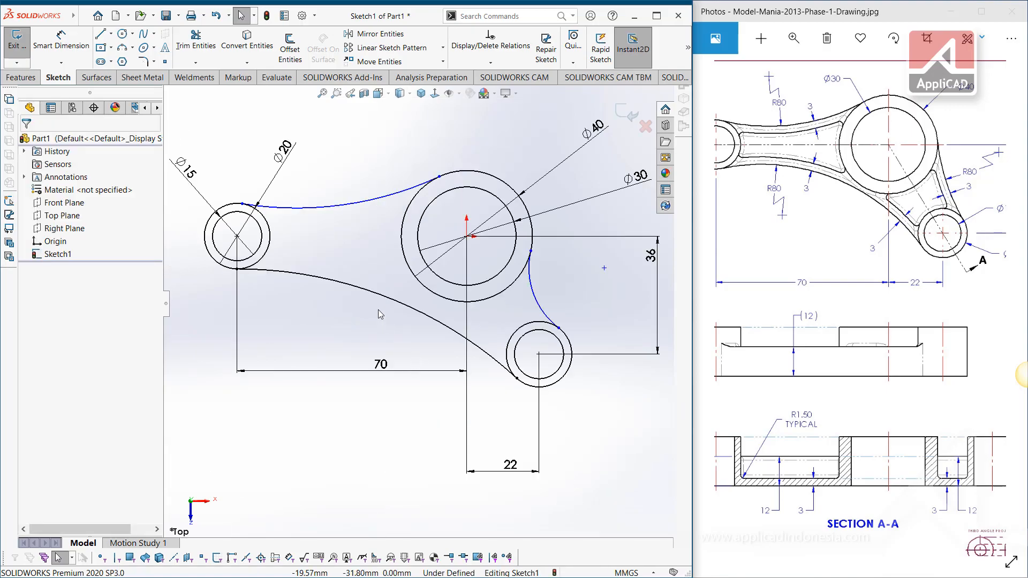
{"action": "key", "text": "d"}
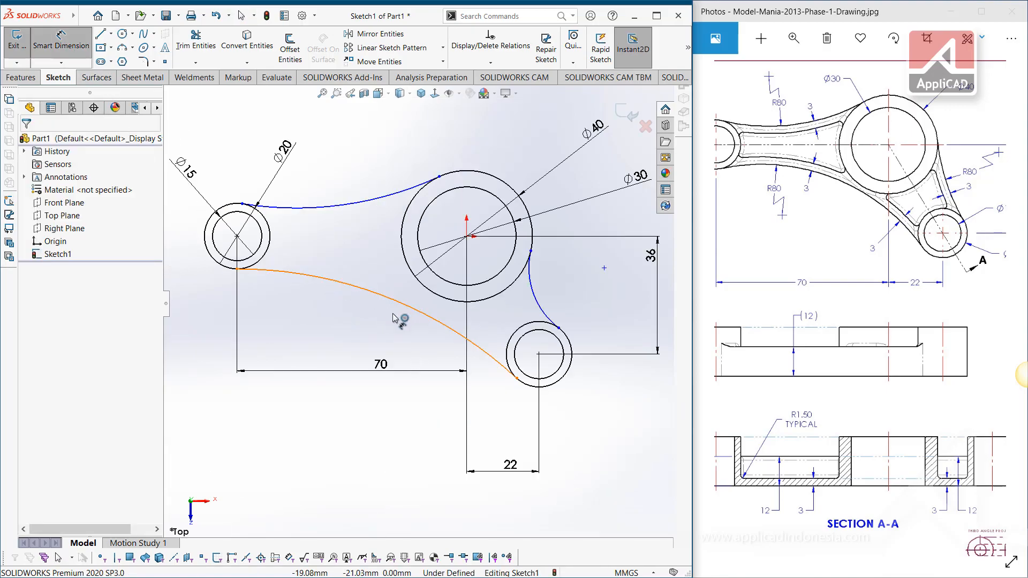
{"action": "left_click", "coordinate": [400, 310]}
{"action": "left_click", "coordinate": [378, 347]}
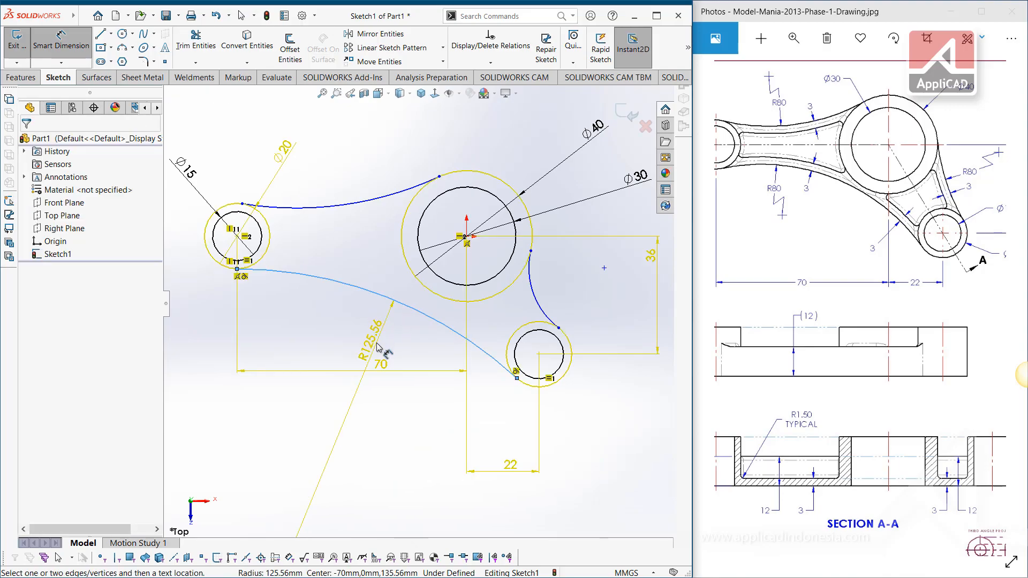
{"action": "key", "text": "Escape"}
{"action": "key", "text": "Escape"}
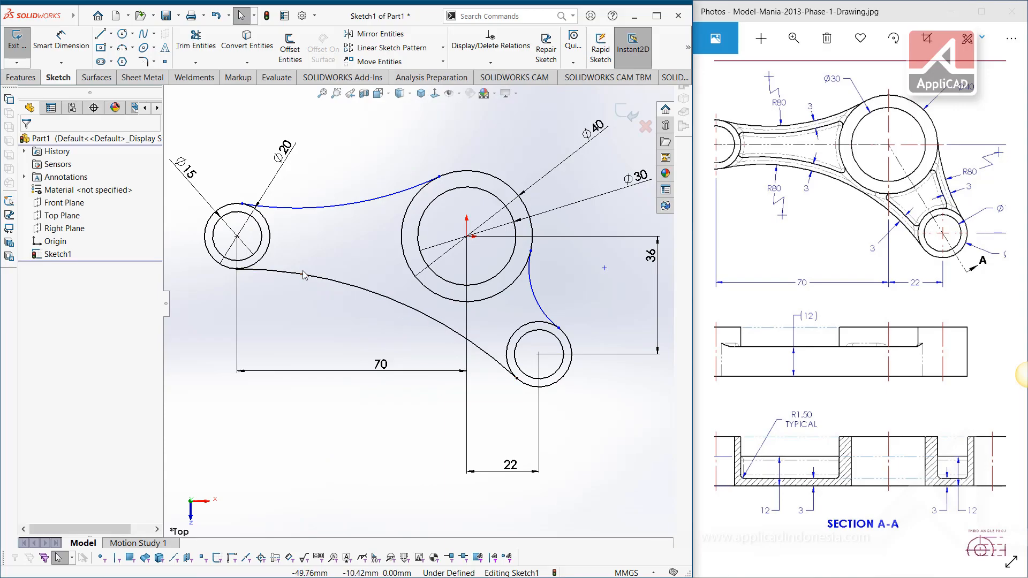
Delete the Tangent relation between the long lower arc and the left 20 mm circle.
{"action": "left_click", "coordinate": [263, 271]}
{"action": "scroll", "coordinate": [237, 271], "scroll_direction": "down", "scroll_amount": 8}
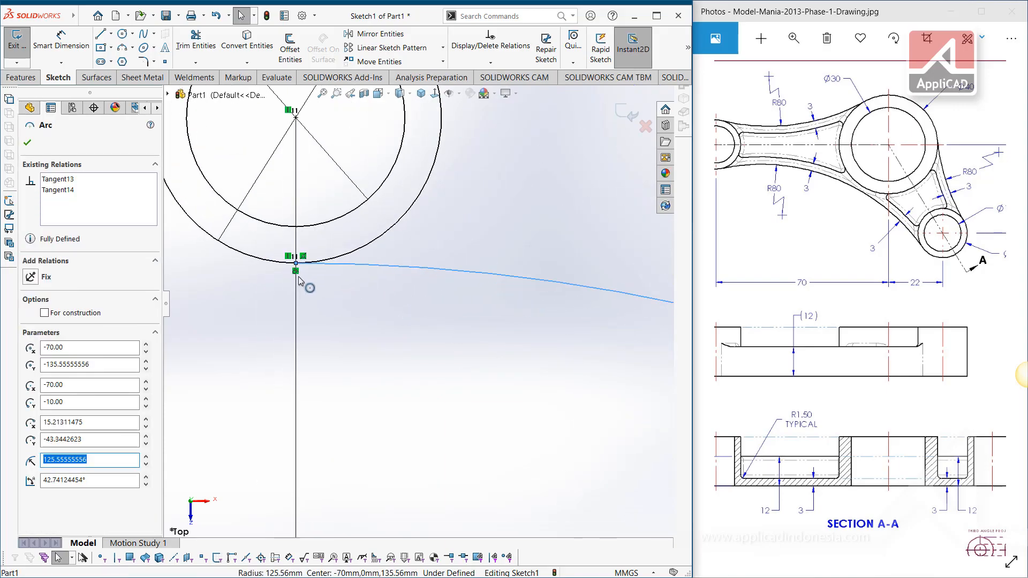
{"action": "key", "text": "Escape"}
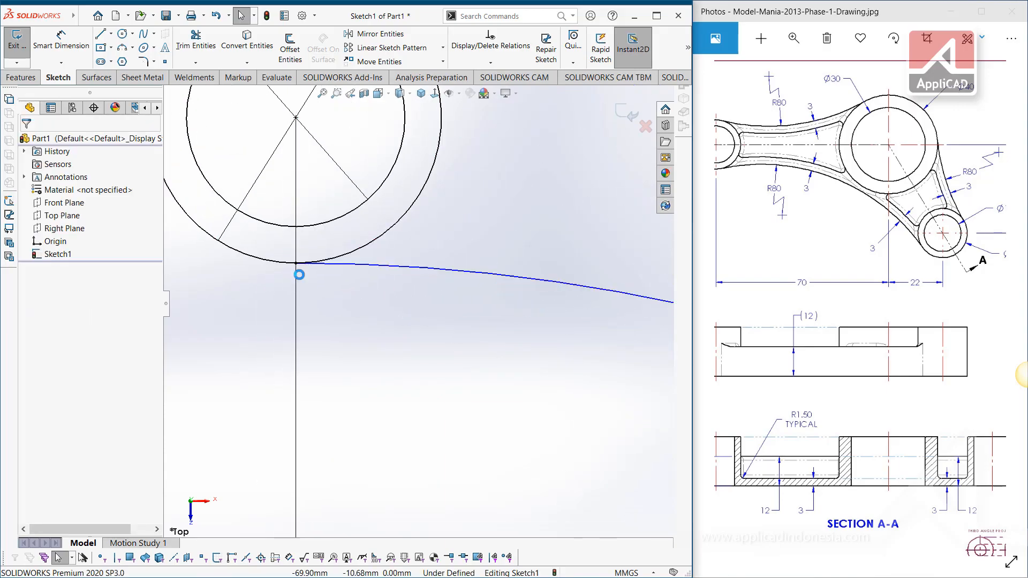
{"action": "scroll", "coordinate": [569, 319], "scroll_direction": "up", "scroll_amount": 7}
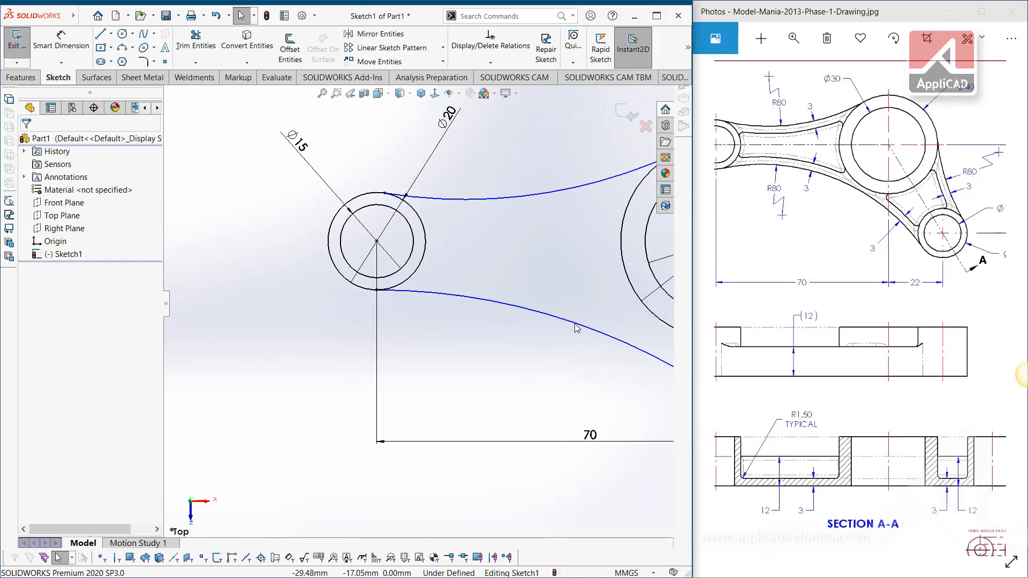
Bow the long lower arc further upward and dimension its radius as 80 mm.
{"action": "left_click", "coordinate": [578, 319]}
{"action": "scroll", "coordinate": [588, 343], "scroll_direction": "up", "scroll_amount": 5}
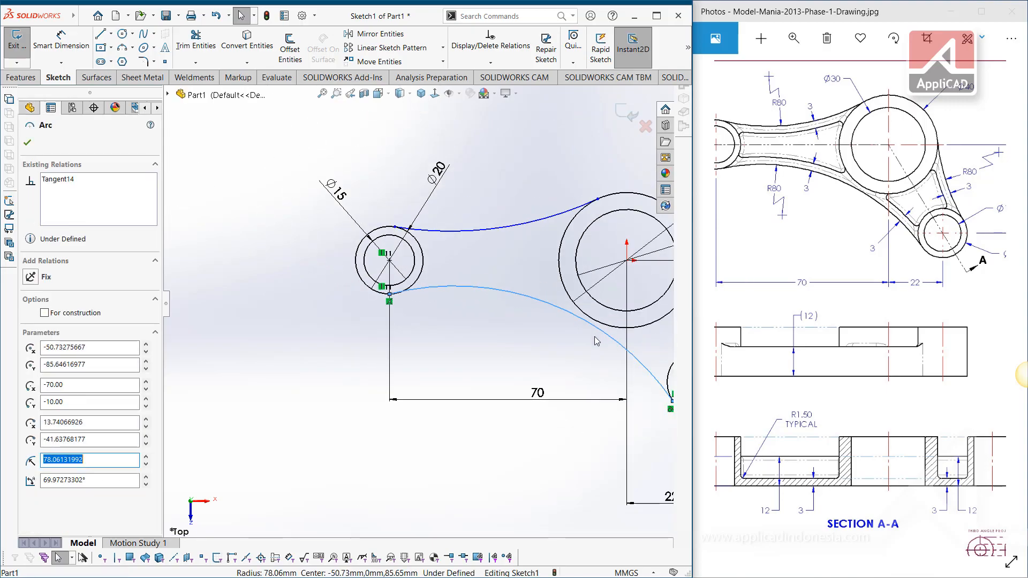
{"action": "scroll", "coordinate": [592, 349], "scroll_direction": "down", "scroll_amount": 2}
{"action": "key", "text": "Escape"}
{"action": "left_click", "coordinate": [61, 45]}
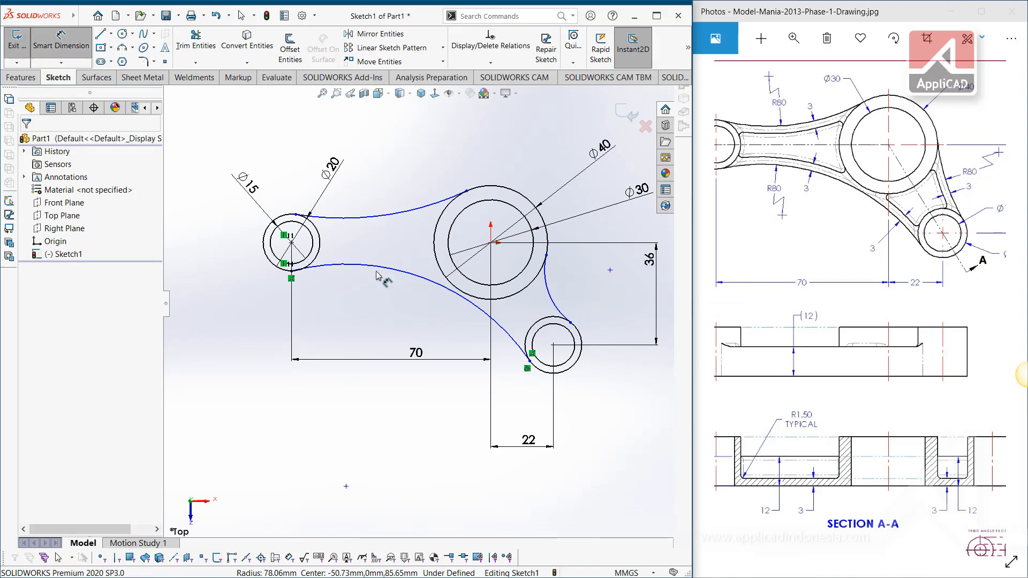
{"action": "left_click", "coordinate": [447, 292]}
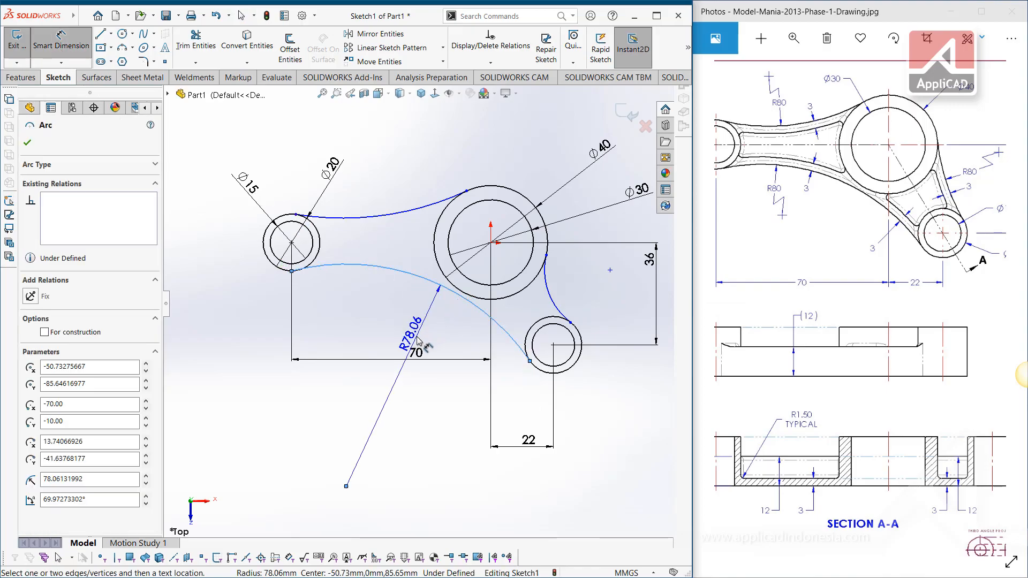
{"action": "left_click", "coordinate": [418, 341]}
{"action": "type", "text": "80"}
{"action": "key", "text": "Return"}
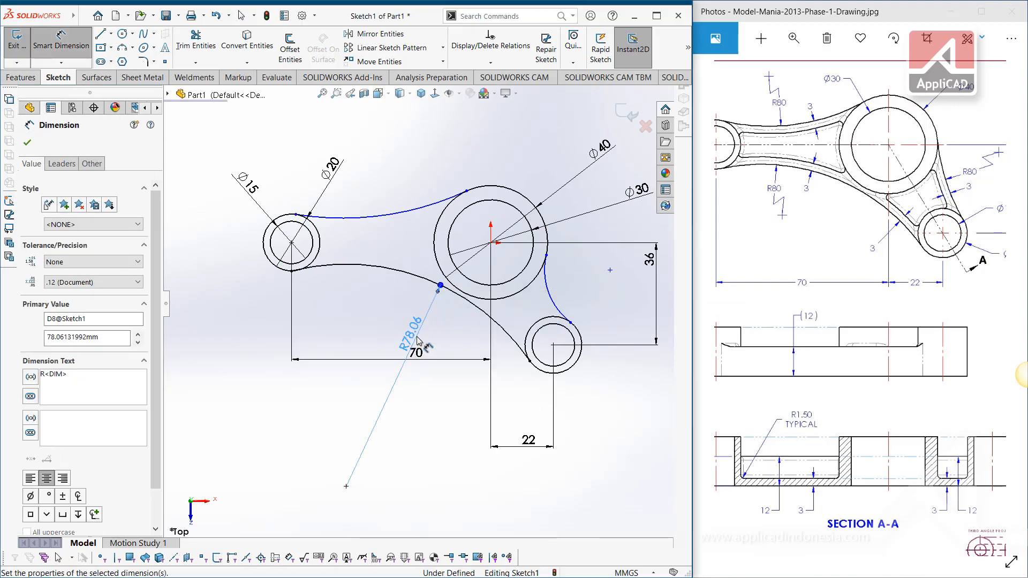
Free the lower arc's left endpoint from its vertical alignment and place it on the left outer circle, right of the circle's lowest point.
{"action": "scroll", "coordinate": [296, 270], "scroll_direction": "down", "scroll_amount": 6}
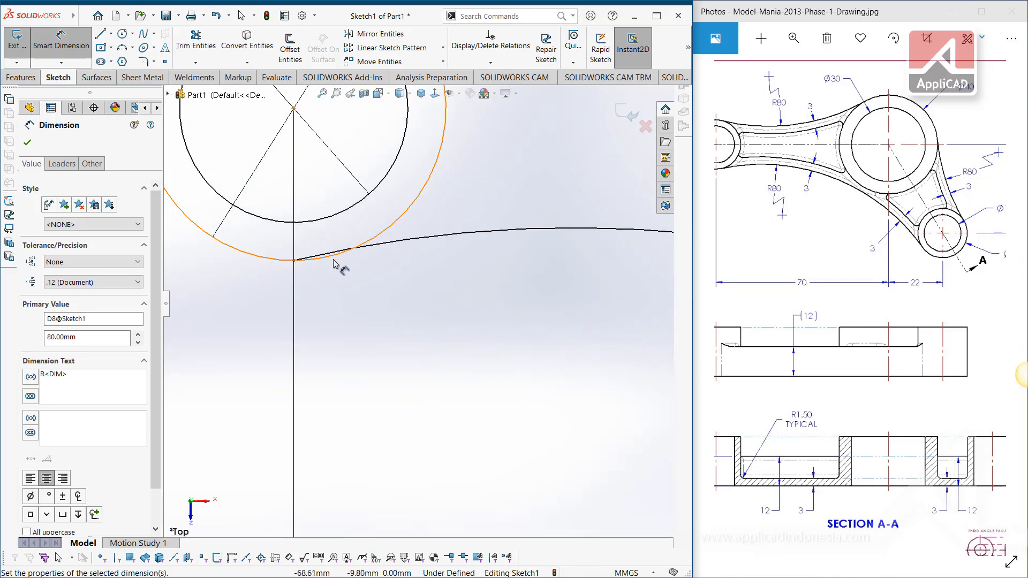
{"action": "key", "text": "Escape"}
{"action": "key", "text": "Escape"}
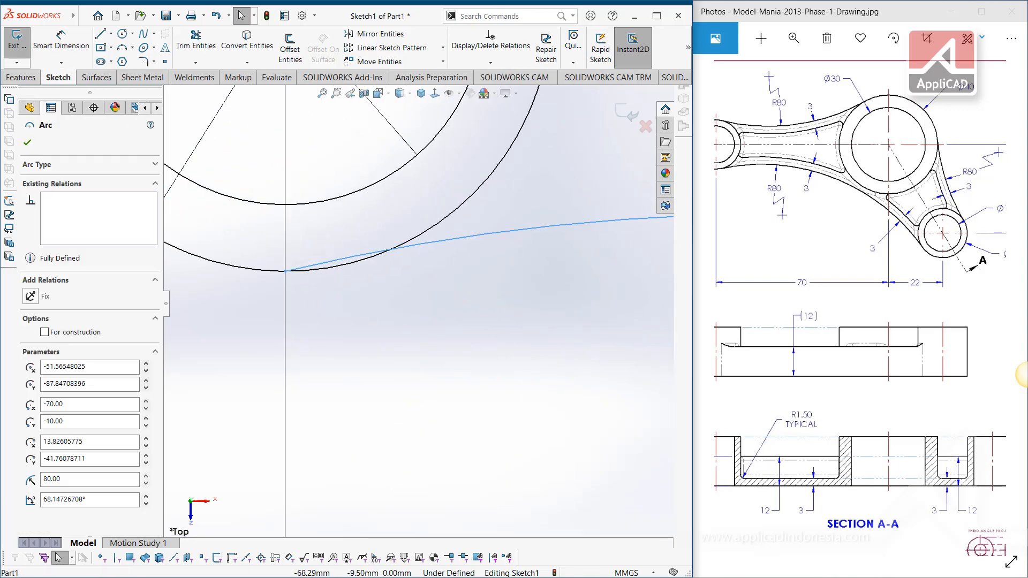
{"action": "left_click", "coordinate": [291, 273]}
{"action": "key", "text": "Escape"}
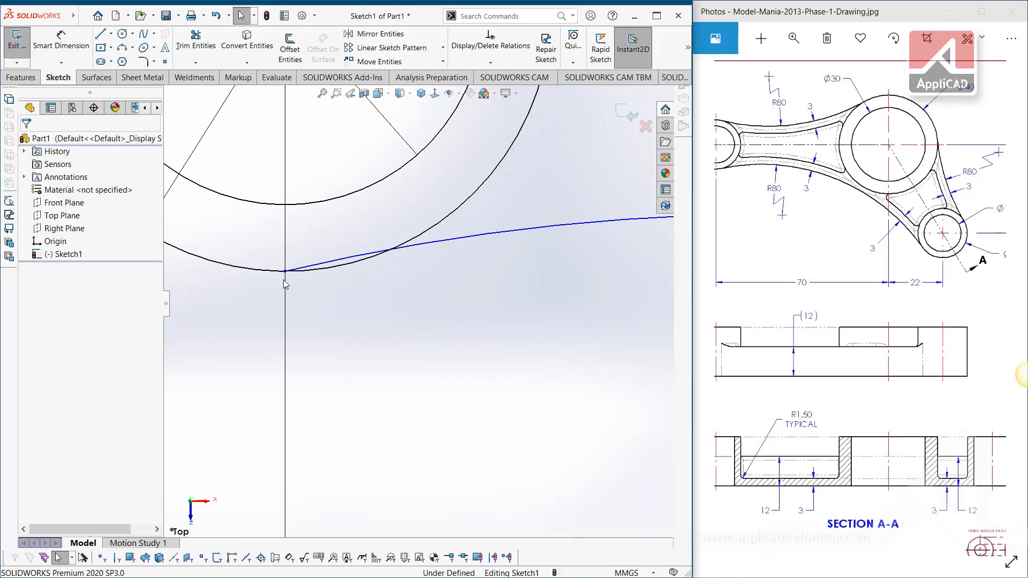
{"action": "left_click_drag", "start_coordinate": [285, 271], "coordinate": [402, 282]}
{"action": "left_click_drag", "start_coordinate": [304, 293], "coordinate": [285, 283]}
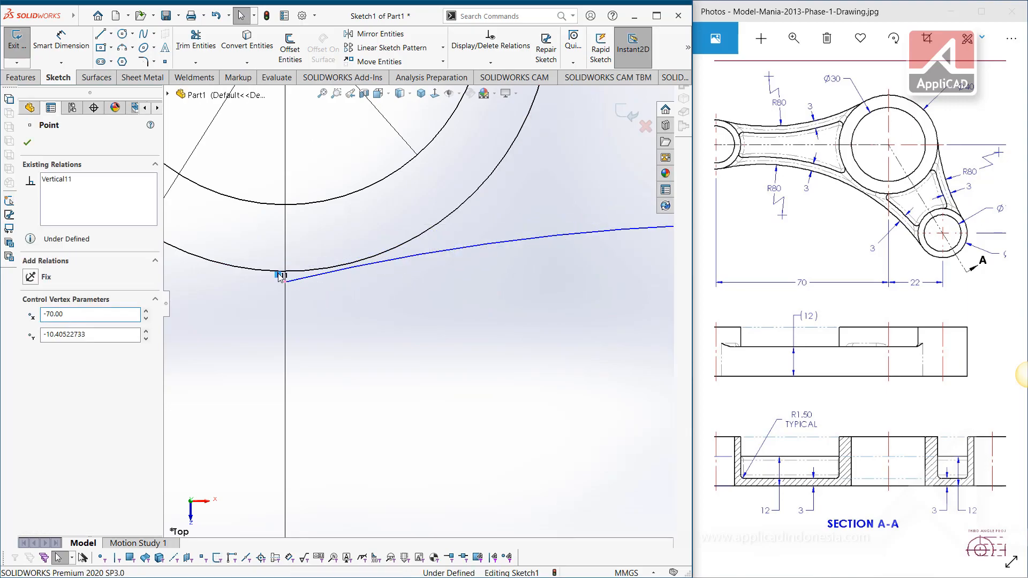
{"action": "mouse_move", "coordinate": [294, 285]}
{"action": "left_mouse_down"}
{"action": "mouse_move", "coordinate": [357, 279]}
{"action": "mouse_move", "coordinate": [371, 262]}
{"action": "mouse_move", "coordinate": [348, 242]}
{"action": "left_mouse_up"}
Make the 80 mm radius lower arc tangent to the left 20 mm circle at its repositioned endpoint.
{"action": "left_click", "coordinate": [394, 280]}
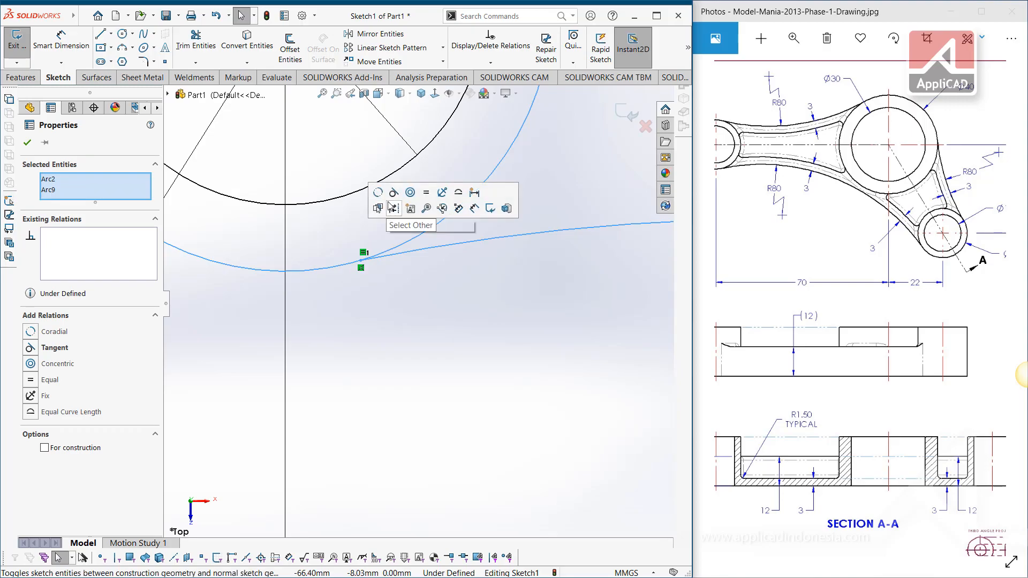
{"action": "left_click", "coordinate": [410, 192]}
{"action": "left_click", "coordinate": [410, 302]}
{"action": "key", "text": "f"}
Examine the lower arc's junction with the left outer circle and the overall sketch outline.
{"action": "scroll", "coordinate": [508, 363], "scroll_direction": "down", "scroll_amount": 3}
{"action": "scroll", "coordinate": [508, 363], "scroll_direction": "down", "scroll_amount": 5}
{"action": "scroll", "coordinate": [355, 293], "scroll_direction": "up", "scroll_amount": 5}
{"action": "scroll", "coordinate": [306, 249], "scroll_direction": "up", "scroll_amount": 4}
{"action": "scroll", "coordinate": [319, 266], "scroll_direction": "down", "scroll_amount": 4}
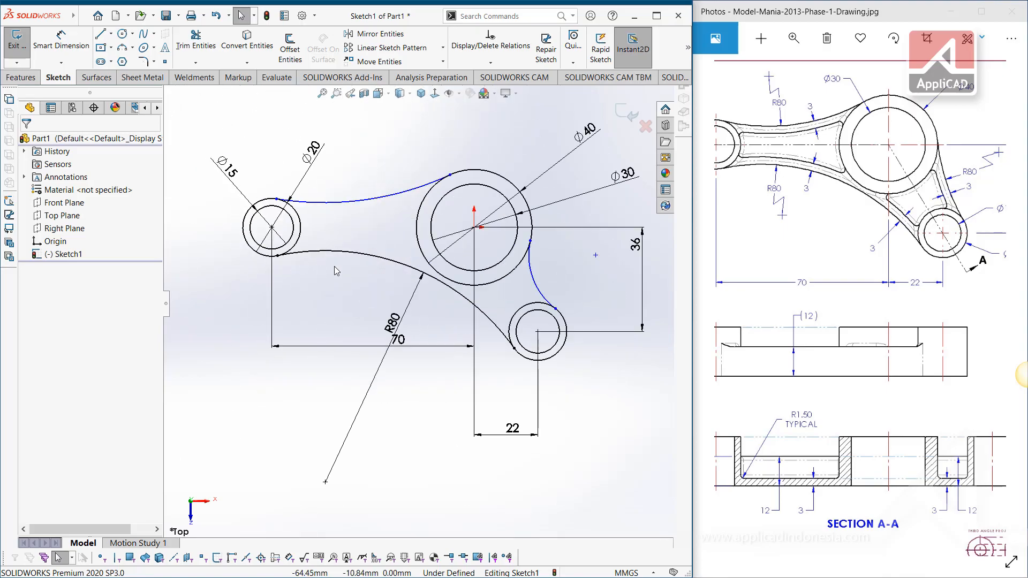
{"action": "scroll", "coordinate": [307, 267], "scroll_direction": "down", "scroll_amount": 2}
{"action": "scroll", "coordinate": [306, 268], "scroll_direction": "down", "scroll_amount": 4}
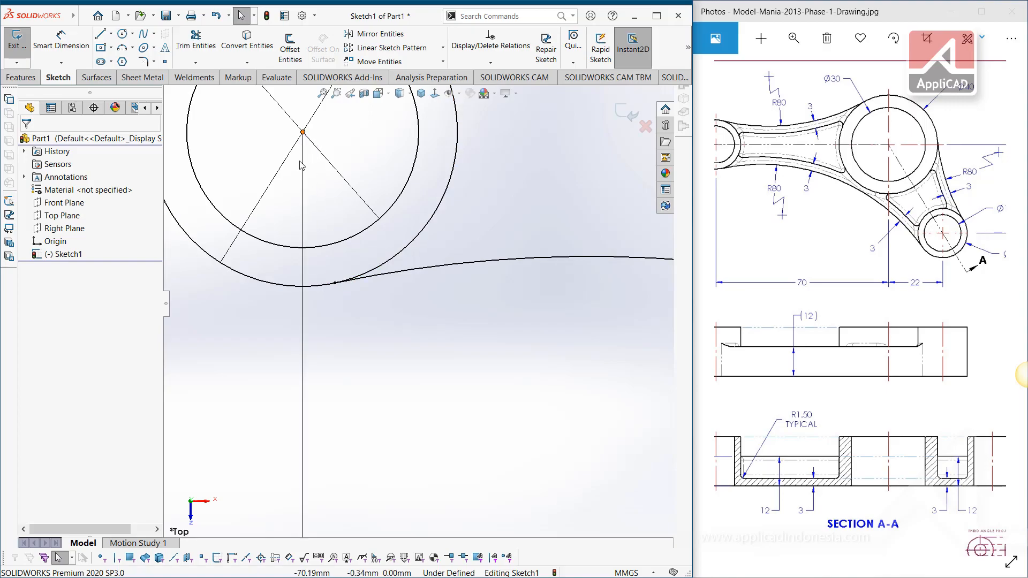
{"action": "key", "text": "f"}
Dimension the radius of the short arc between the central and lower-right outer circles as 80 mm.
{"action": "scroll", "coordinate": [541, 296], "scroll_direction": "down", "scroll_amount": 2}
{"action": "scroll", "coordinate": [509, 277], "scroll_direction": "up", "scroll_amount": 2}
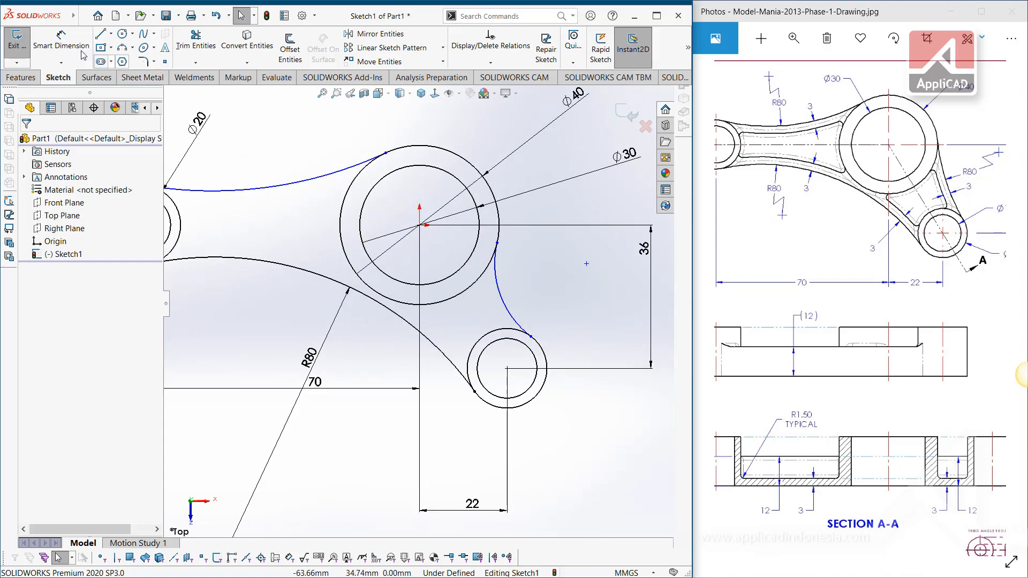
{"action": "key", "text": "d"}
{"action": "left_click", "coordinate": [515, 289]}
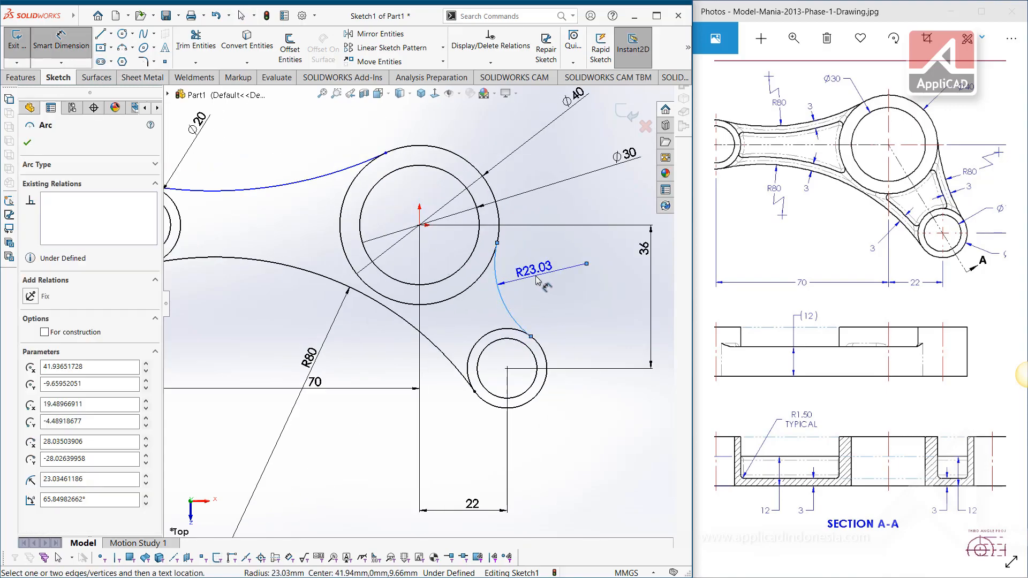
{"action": "left_click", "coordinate": [537, 278]}
{"action": "type", "text": "80"}
{"action": "key", "text": "Return"}
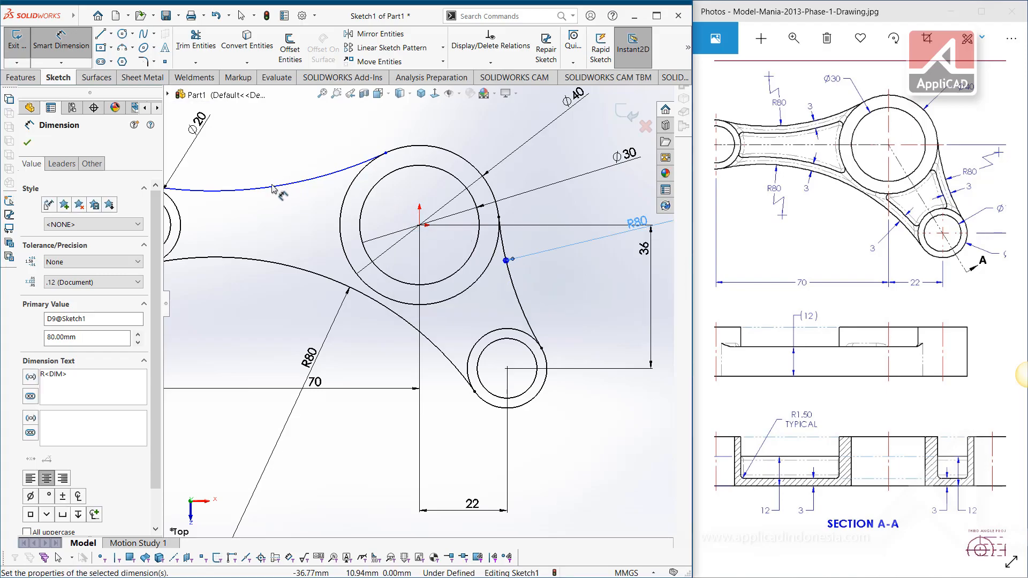
Dimension the radius of the upper arc between the left and central outer circles as 80 mm.
{"action": "left_click", "coordinate": [279, 185]}
{"action": "key", "text": "z"}
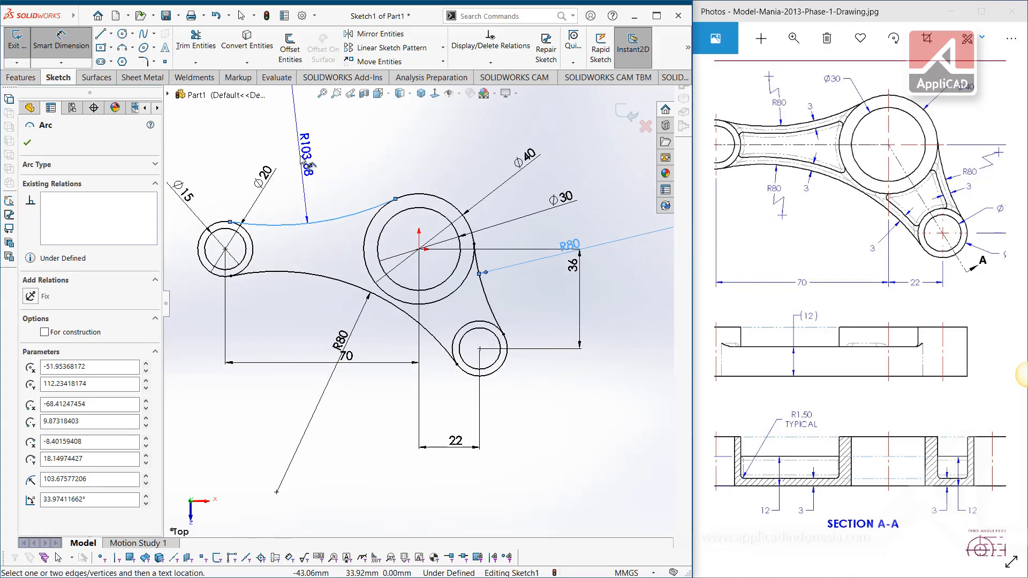
{"action": "left_click", "coordinate": [300, 160]}
{"action": "type", "text": "80"}
{"action": "key", "text": "Return"}
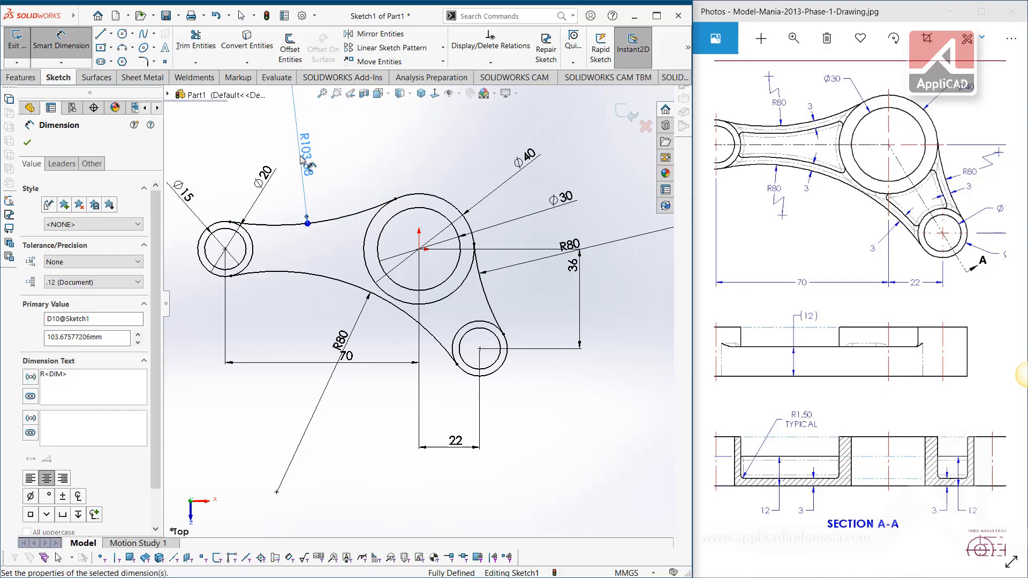
{"action": "left_click", "coordinate": [356, 164]}
{"action": "key", "text": "Escape"}
{"action": "key", "text": "f"}
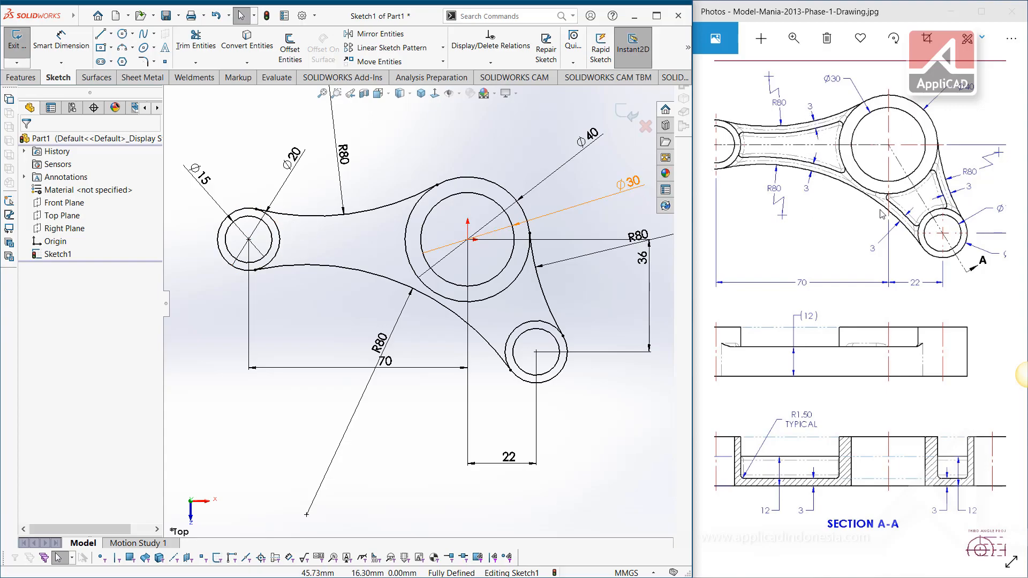
Offset the long lower arc 3 mm inward, toward the inside of the profile.
{"action": "left_click", "coordinate": [289, 50]}
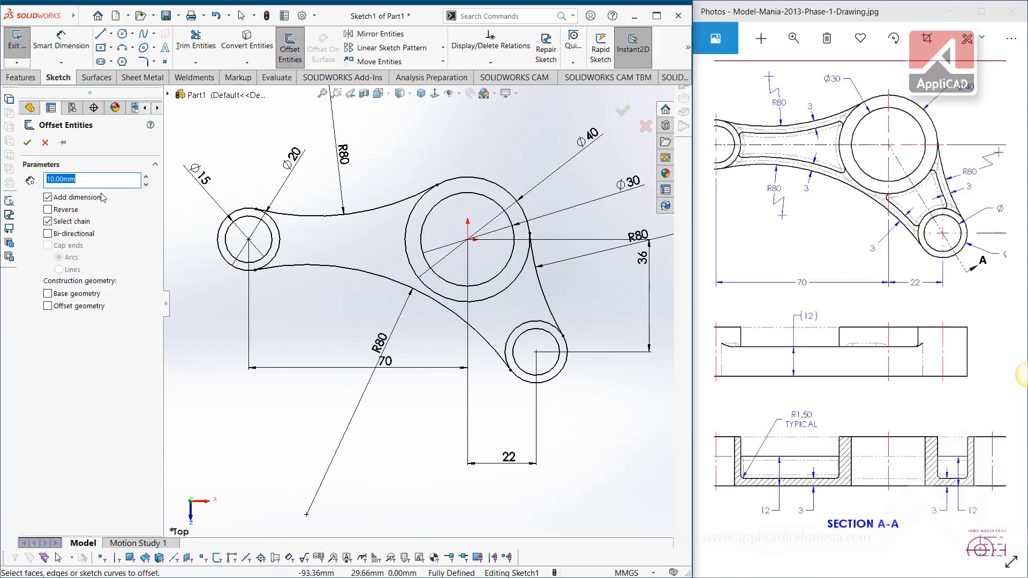
{"action": "type", "text": "3"}
{"action": "left_click", "coordinate": [317, 264]}
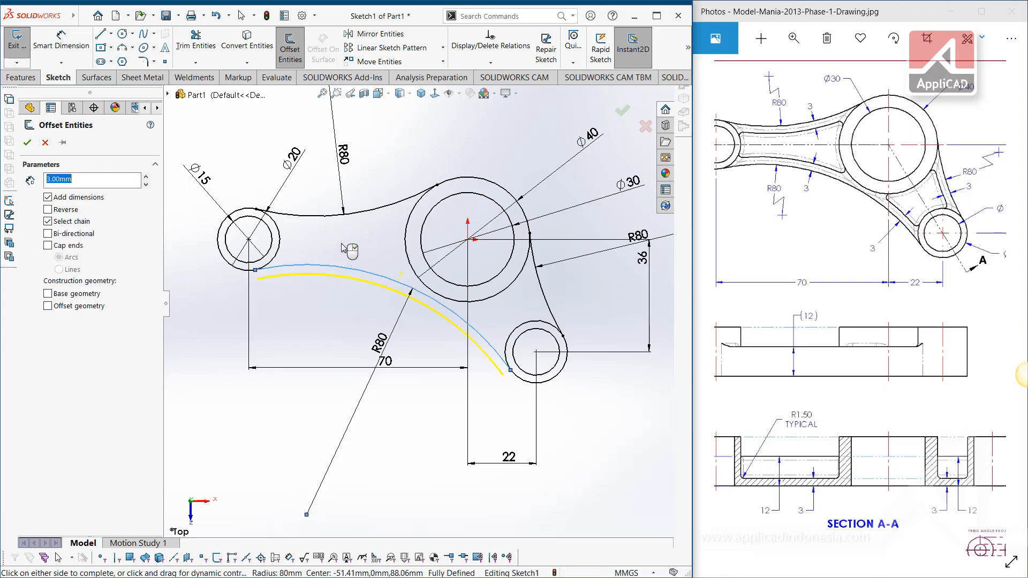
{"action": "left_click", "coordinate": [343, 247]}
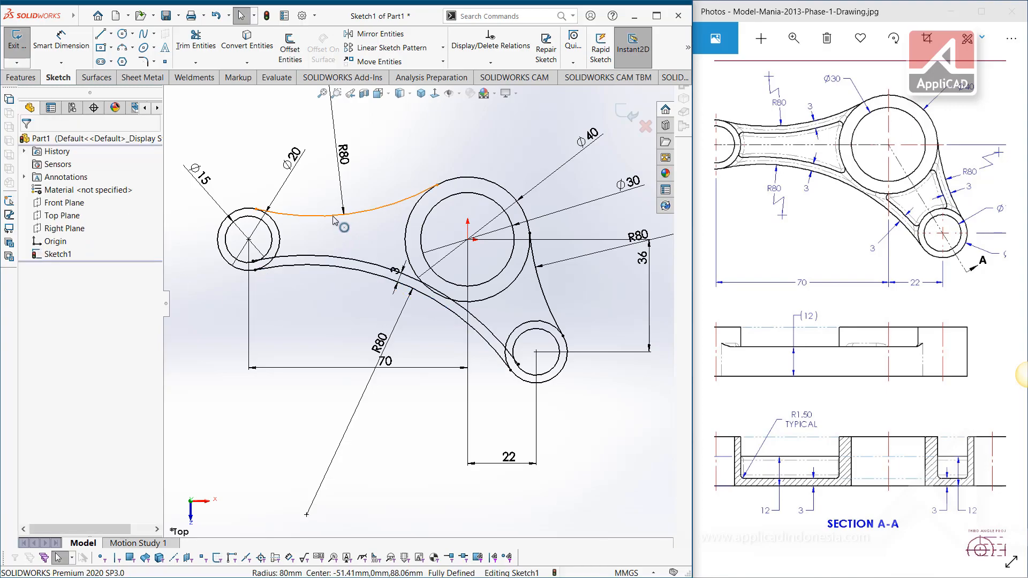
Offset the upper R80 arc and the short R80 arc above the lower-right circle 3 mm toward the inside of the profile.
{"action": "key", "text": "Return"}
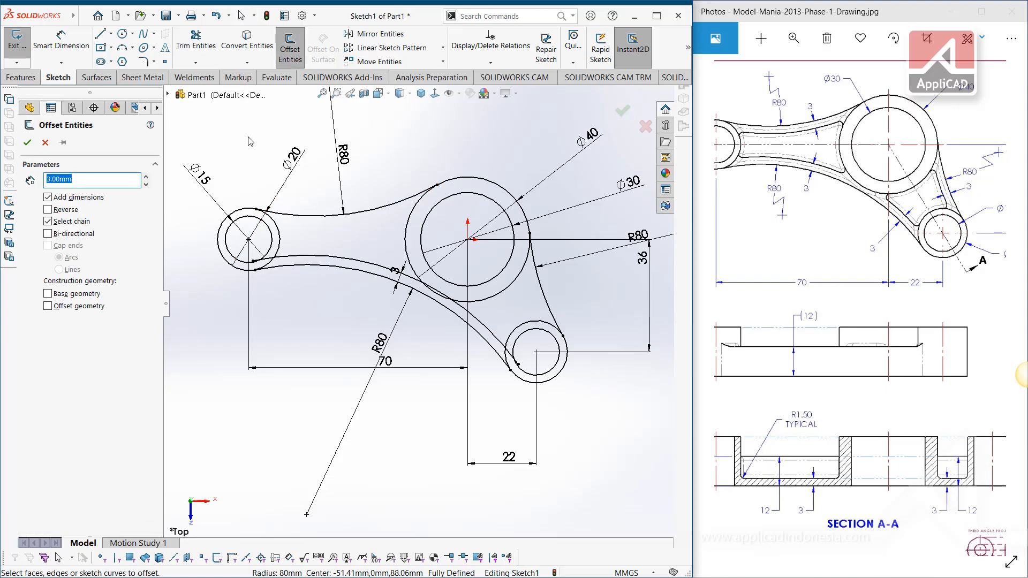
{"action": "left_click", "coordinate": [319, 216]}
{"action": "right_click", "coordinate": [336, 243]}
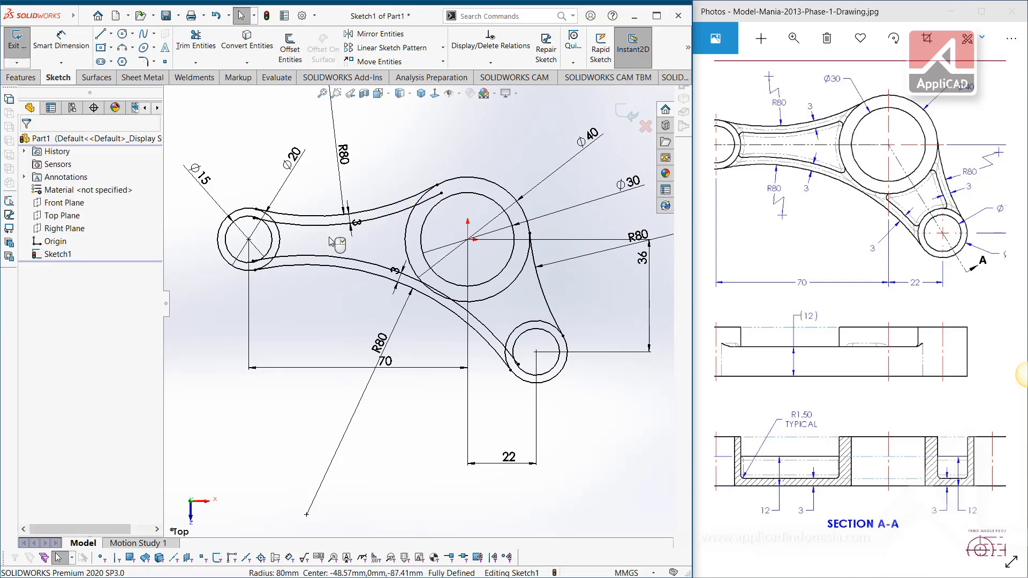
{"action": "key", "text": "Return"}
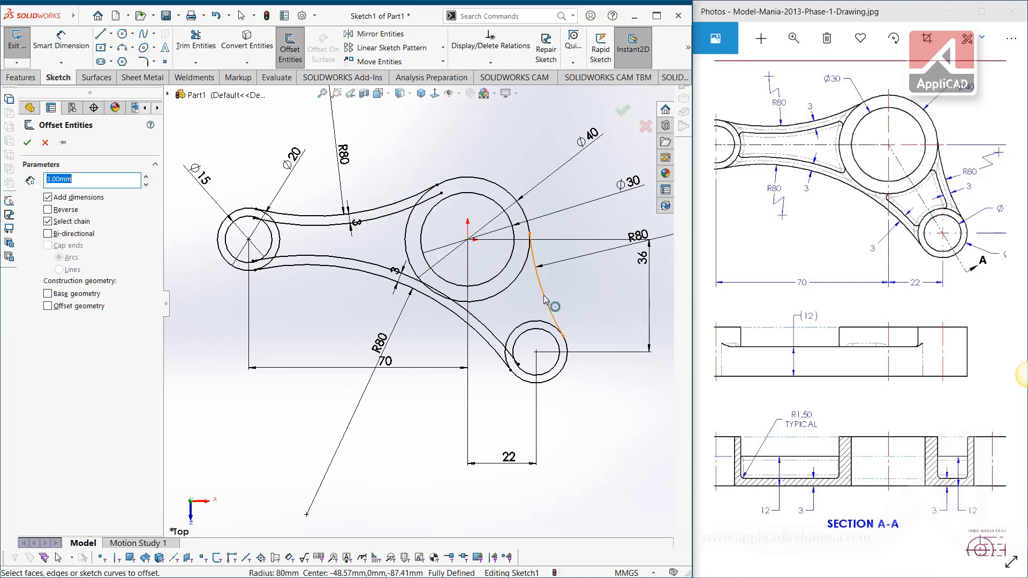
{"action": "left_click", "coordinate": [544, 297]}
{"action": "right_click", "coordinate": [517, 305]}
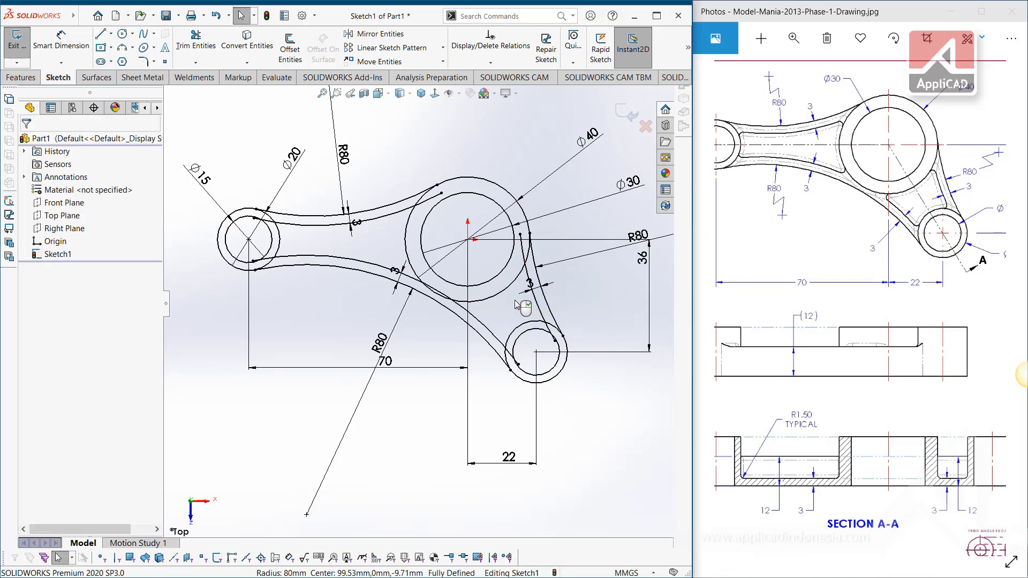
Shorten the upper offset arc so its inner end lies coincident on the central 40 mm circle.
{"action": "scroll", "coordinate": [349, 234], "scroll_direction": "up", "scroll_amount": 4}
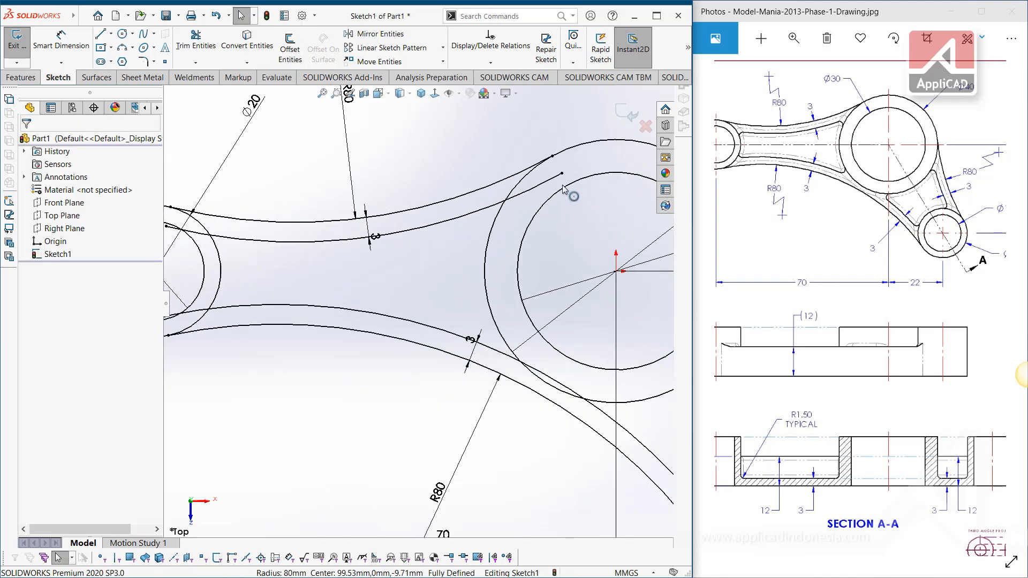
{"action": "left_click_drag", "start_coordinate": [529, 192], "coordinate": [476, 208]}
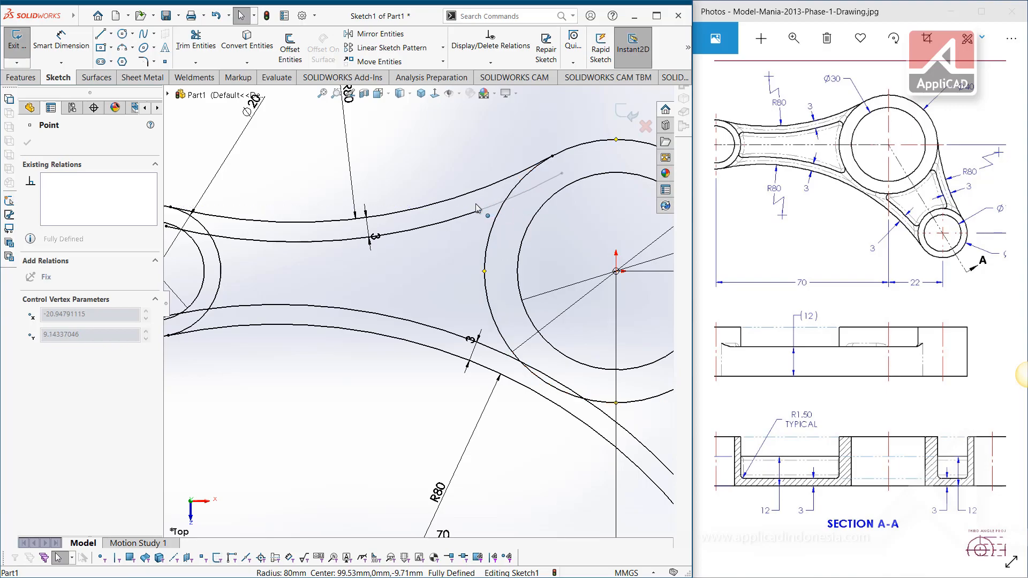
{"action": "left_click_drag", "start_coordinate": [555, 192], "coordinate": [505, 202]}
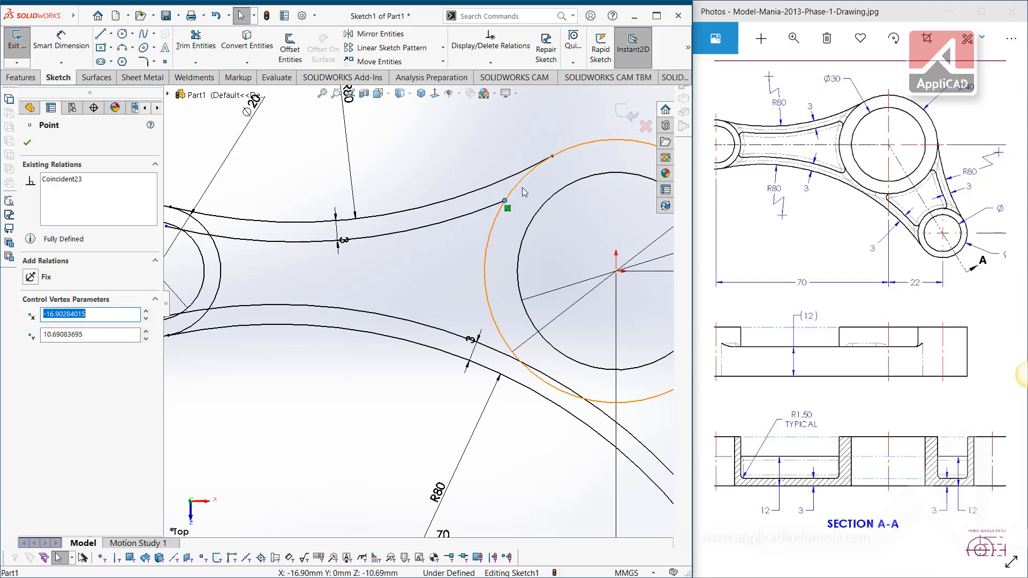
{"action": "left_click", "coordinate": [545, 185]}
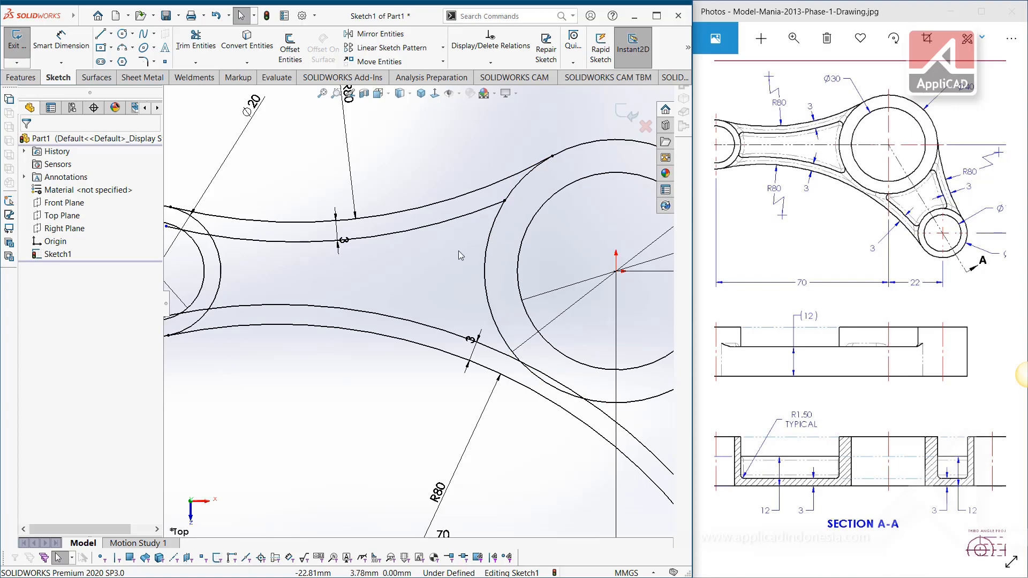
Pull the left ends of the upper and lower offset arcs onto the left 20 mm circle.
{"action": "scroll", "coordinate": [416, 302], "scroll_direction": "up", "scroll_amount": 3}
{"action": "scroll", "coordinate": [315, 246], "scroll_direction": "down", "scroll_amount": 3}
{"action": "left_click_drag", "start_coordinate": [229, 279], "coordinate": [283, 289]}
{"action": "mouse_move", "coordinate": [228, 387]}
{"action": "left_mouse_down"}
{"action": "mouse_move", "coordinate": [287, 386]}
{"action": "mouse_move", "coordinate": [280, 380]}
{"action": "left_mouse_up"}
{"action": "scroll", "coordinate": [423, 303], "scroll_direction": "up", "scroll_amount": 4}
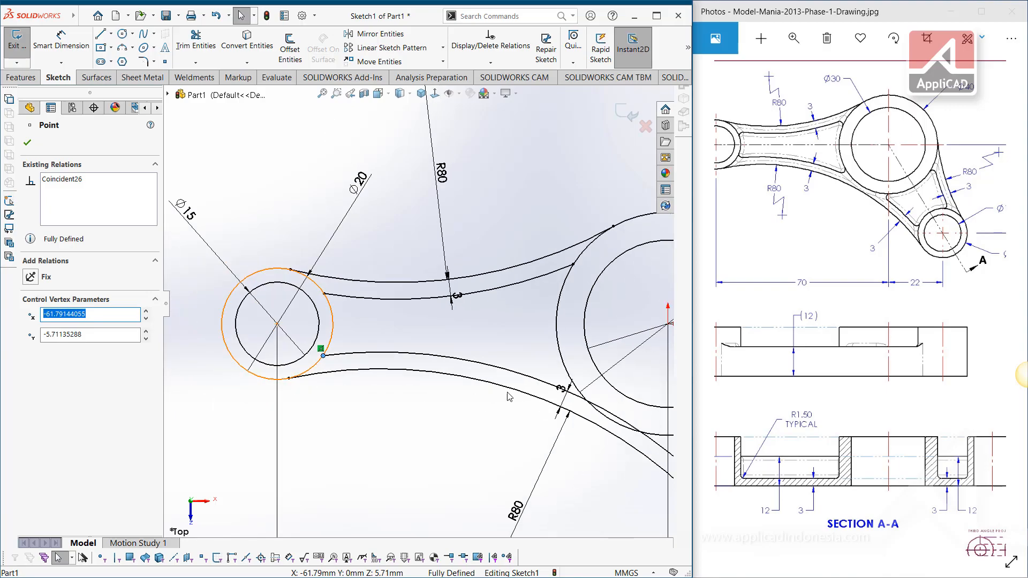
Try to pull the lower offset arc's end back onto the outer circle of the lower-right boss.
{"action": "scroll", "coordinate": [570, 417], "scroll_direction": "down", "scroll_amount": 4}
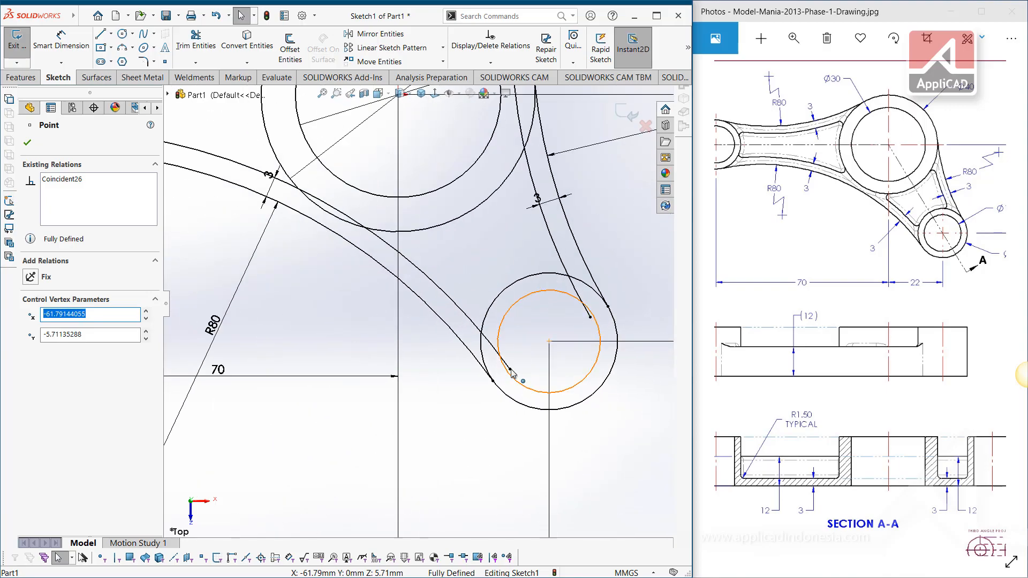
{"action": "left_click_drag", "start_coordinate": [511, 370], "coordinate": [485, 341]}
{"action": "left_click_drag", "start_coordinate": [507, 374], "coordinate": [508, 375]}
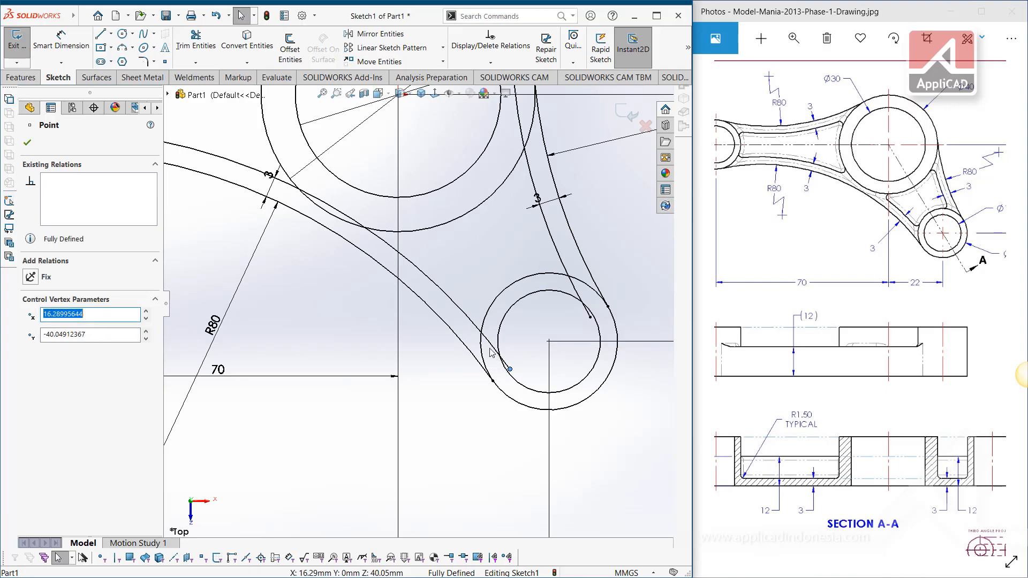
{"action": "key", "text": "Escape"}
Trim the lower offset arc back to the outer circle of the lower-right boss with Power Trim.
{"action": "scroll", "coordinate": [523, 384], "scroll_direction": "down", "scroll_amount": 4}
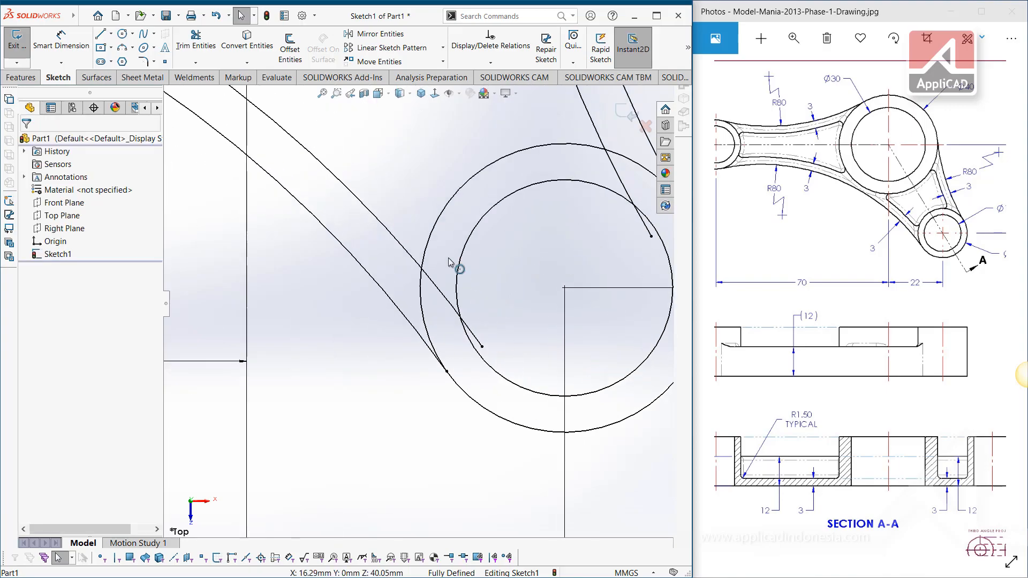
{"action": "scroll", "coordinate": [514, 311], "scroll_direction": "down", "scroll_amount": 5}
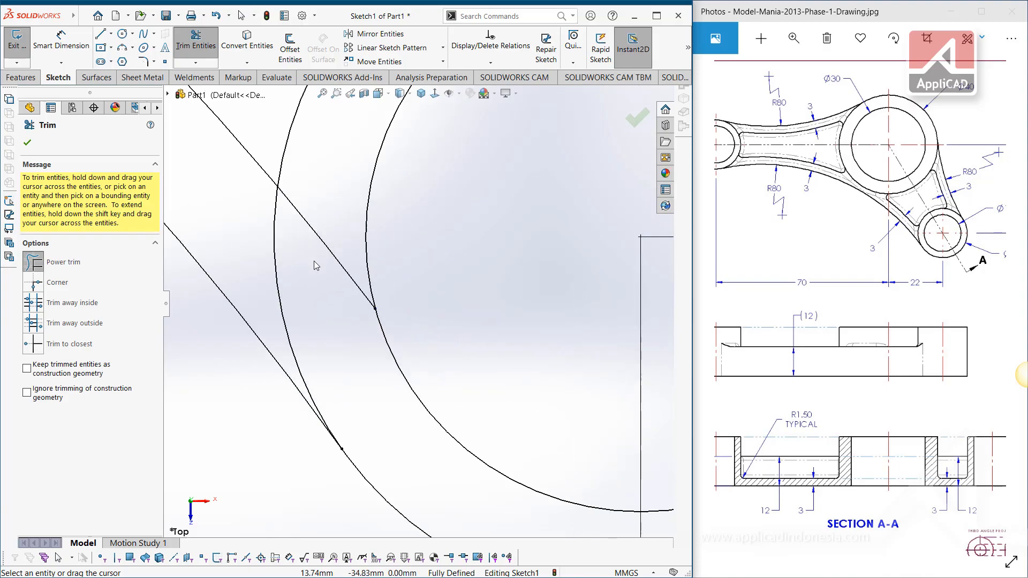
{"action": "left_click_drag", "start_coordinate": [321, 184], "coordinate": [321, 282]}
{"action": "key", "text": "Escape"}
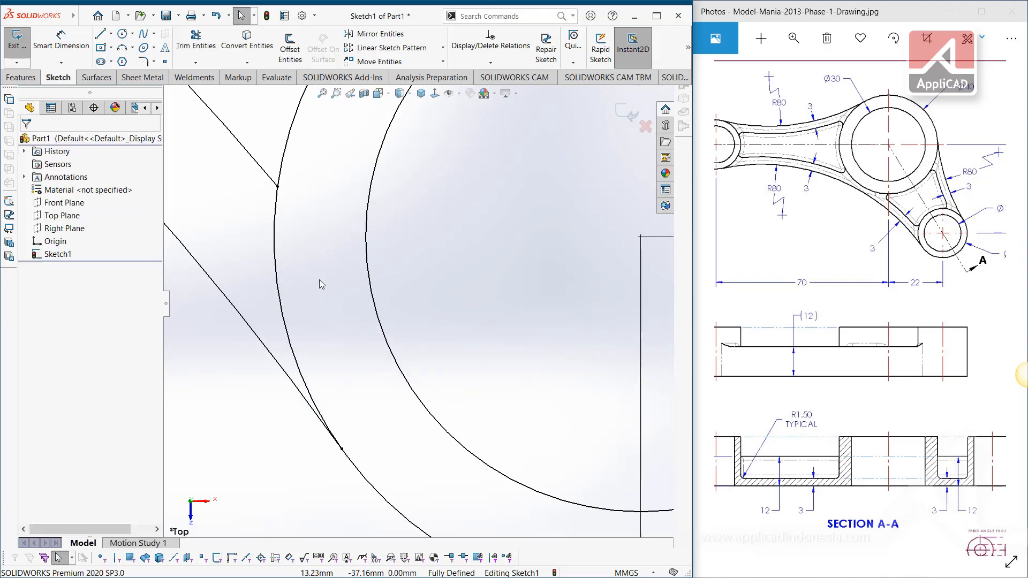
Trim both ends of the short offset arc back to the lower-right and central outer circles.
{"action": "scroll", "coordinate": [420, 303], "scroll_direction": "up", "scroll_amount": 5}
{"action": "scroll", "coordinate": [454, 251], "scroll_direction": "up", "scroll_amount": 1}
{"action": "scroll", "coordinate": [505, 231], "scroll_direction": "down", "scroll_amount": 2}
{"action": "left_click", "coordinate": [195, 43]}
{"action": "scroll", "coordinate": [496, 204], "scroll_direction": "down", "scroll_amount": 4}
{"action": "left_click_drag", "start_coordinate": [497, 203], "coordinate": [518, 219]}
{"action": "scroll", "coordinate": [450, 168], "scroll_direction": "up", "scroll_amount": 4}
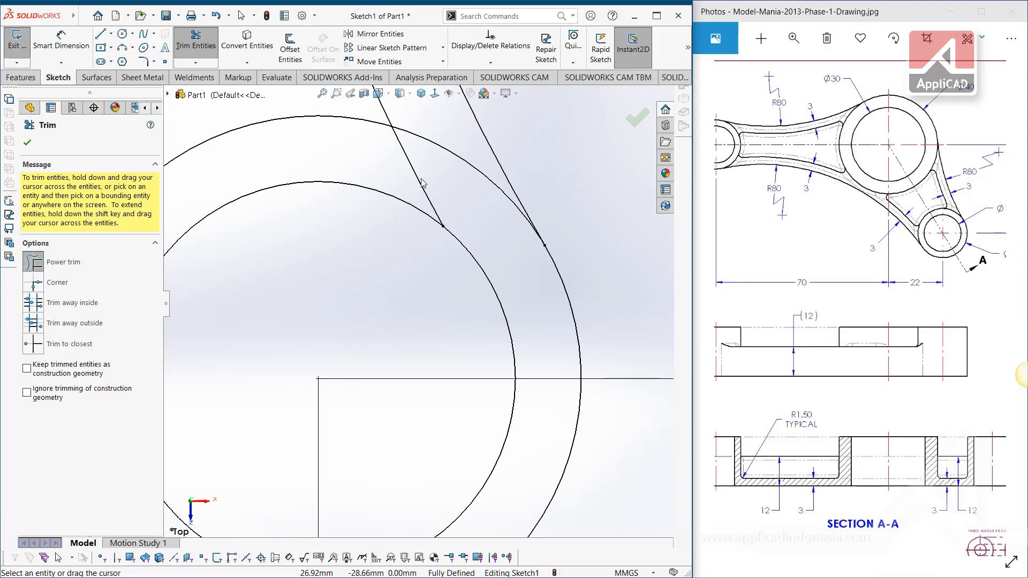
{"action": "scroll", "coordinate": [431, 181], "scroll_direction": "down", "scroll_amount": 1}
{"action": "scroll", "coordinate": [432, 181], "scroll_direction": "up", "scroll_amount": 4}
{"action": "scroll", "coordinate": [384, 176], "scroll_direction": "down", "scroll_amount": 5}
{"action": "left_click_drag", "start_coordinate": [383, 177], "coordinate": [356, 206]}
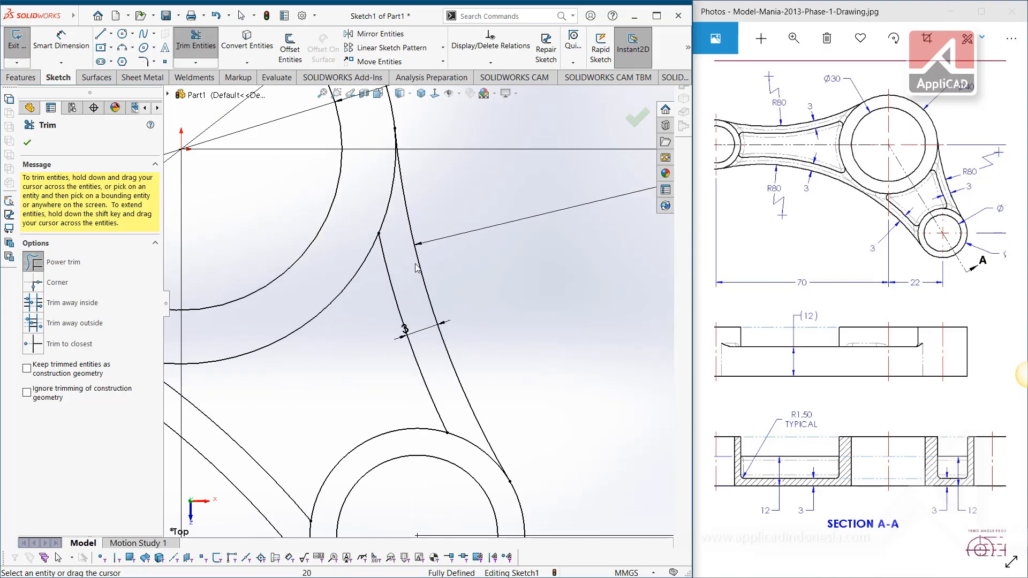
{"action": "scroll", "coordinate": [503, 274], "scroll_direction": "up", "scroll_amount": 4}
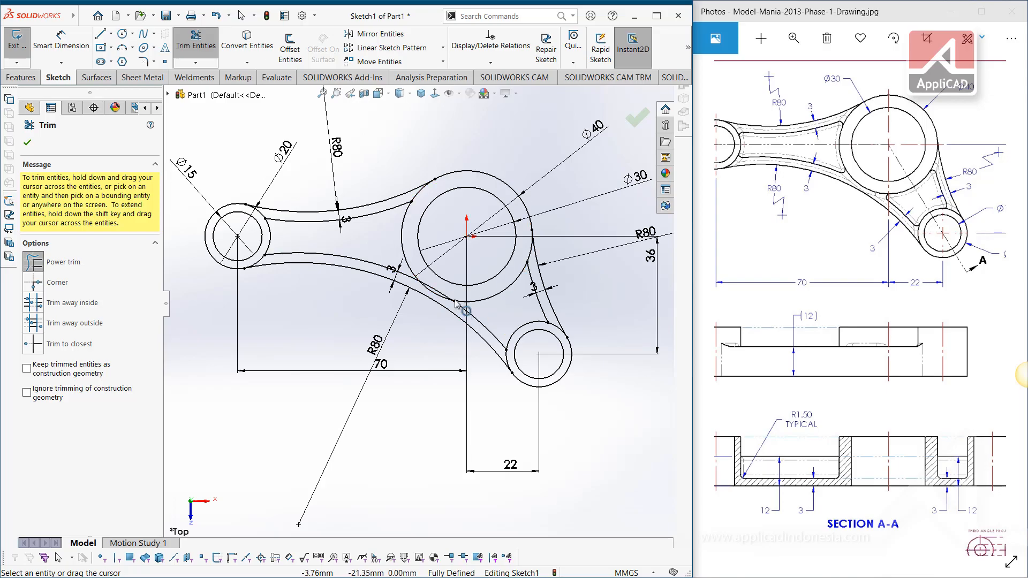
{"action": "left_click", "coordinate": [27, 144]}
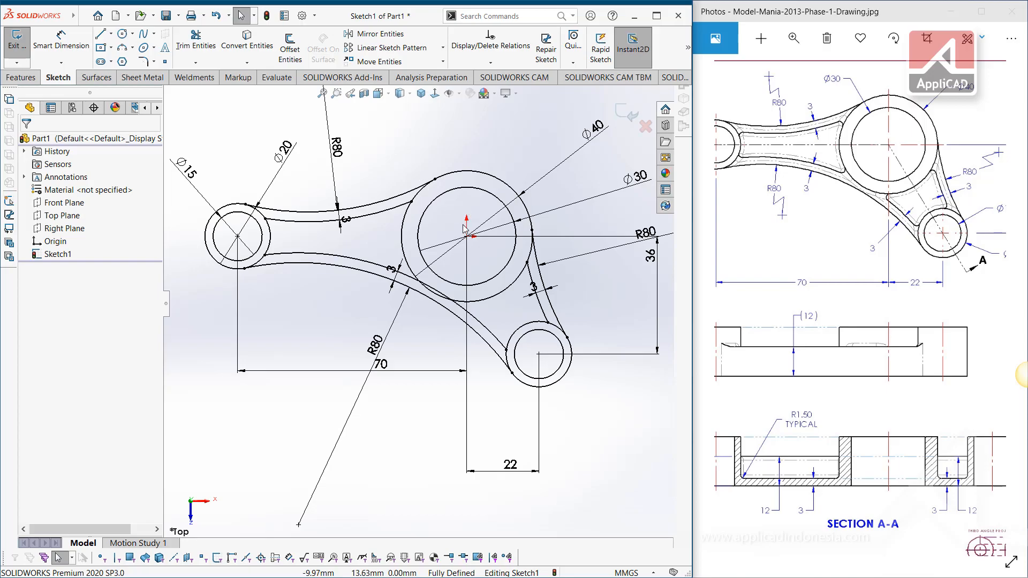
Check the whole outline and exit the sketch, keeping the changes.
{"action": "scroll", "coordinate": [437, 294], "scroll_direction": "up", "scroll_amount": 4}
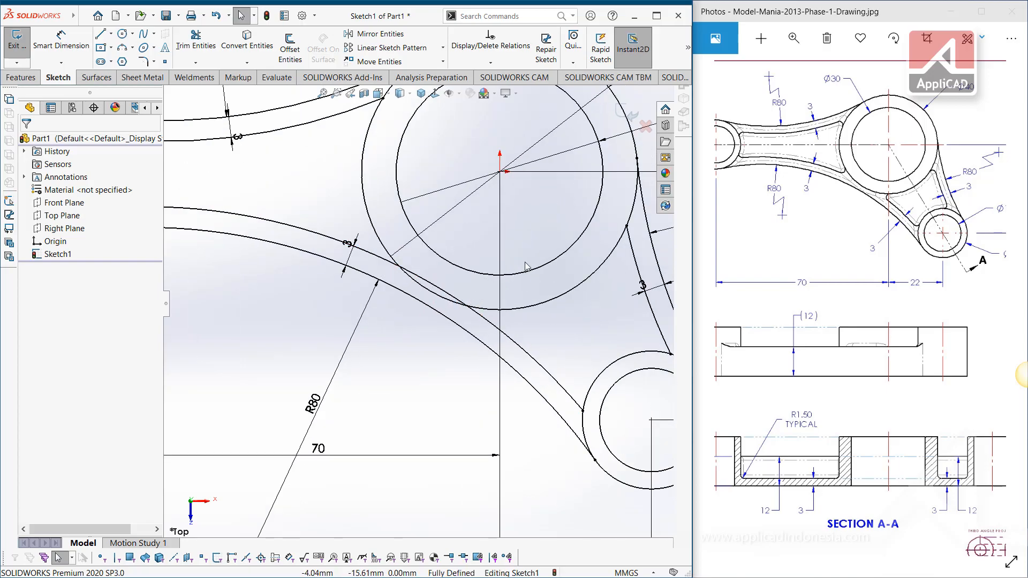
{"action": "key", "text": "f"}
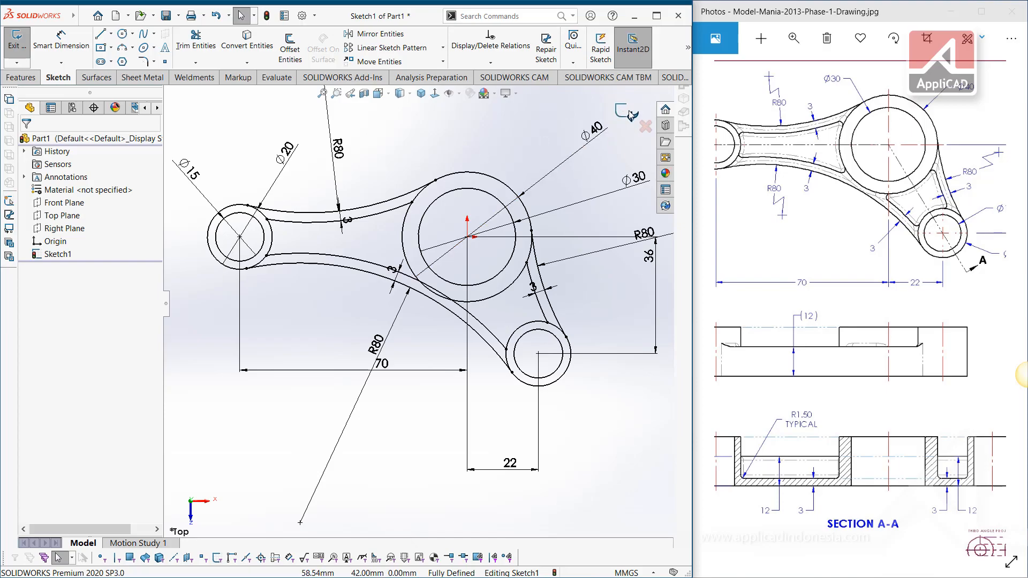
{"action": "left_click", "coordinate": [630, 113]}
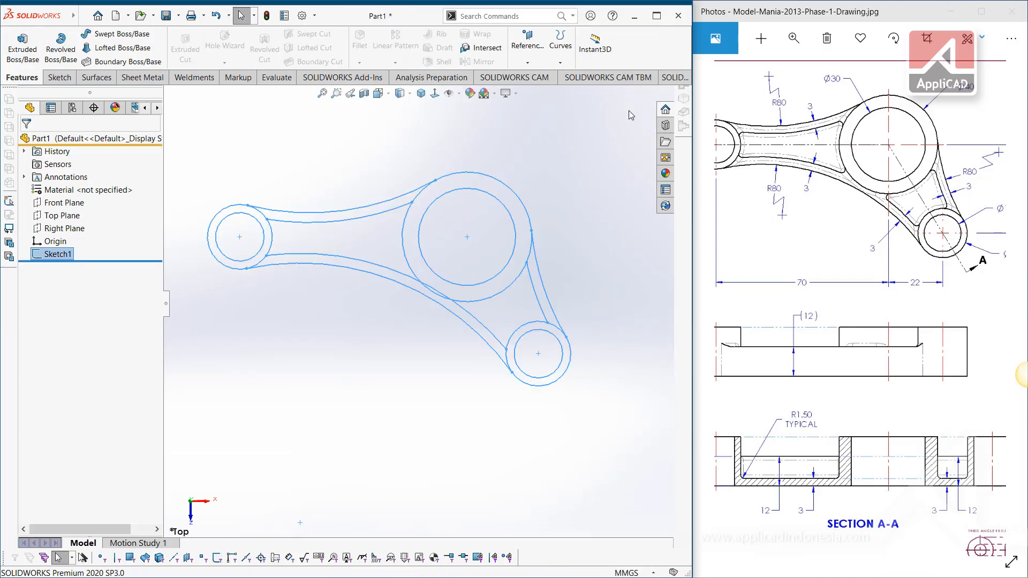
{"action": "left_click", "coordinate": [579, 147]}
Show the sketch in isometric view and examine the drawing's front view and Section A-A for the extrusion heights.
{"action": "left_click", "coordinate": [803, 229]}
{"action": "scroll", "coordinate": [802, 228], "scroll_direction": "down", "scroll_amount": 4}
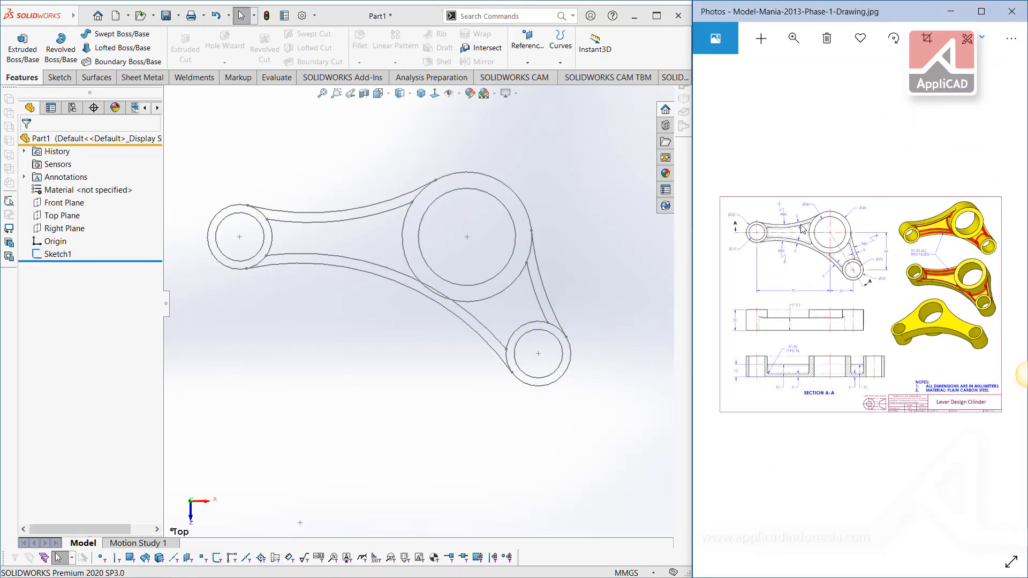
{"action": "left_click", "coordinate": [467, 132]}
{"action": "key", "text": "ctrl+7"}
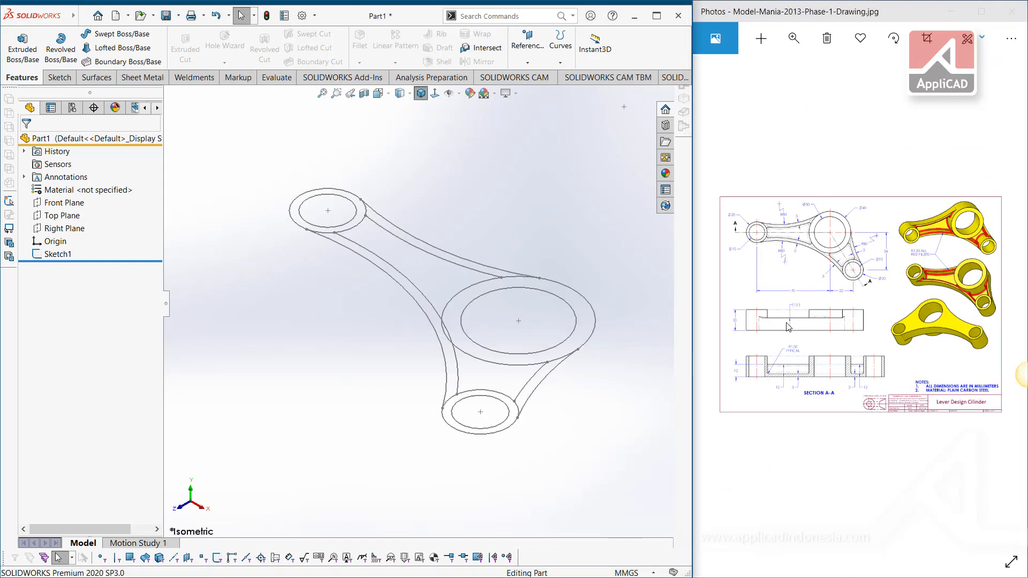
{"action": "scroll", "coordinate": [866, 324], "scroll_direction": "down", "scroll_amount": 1}
{"action": "scroll", "coordinate": [850, 335], "scroll_direction": "up", "scroll_amount": 5}
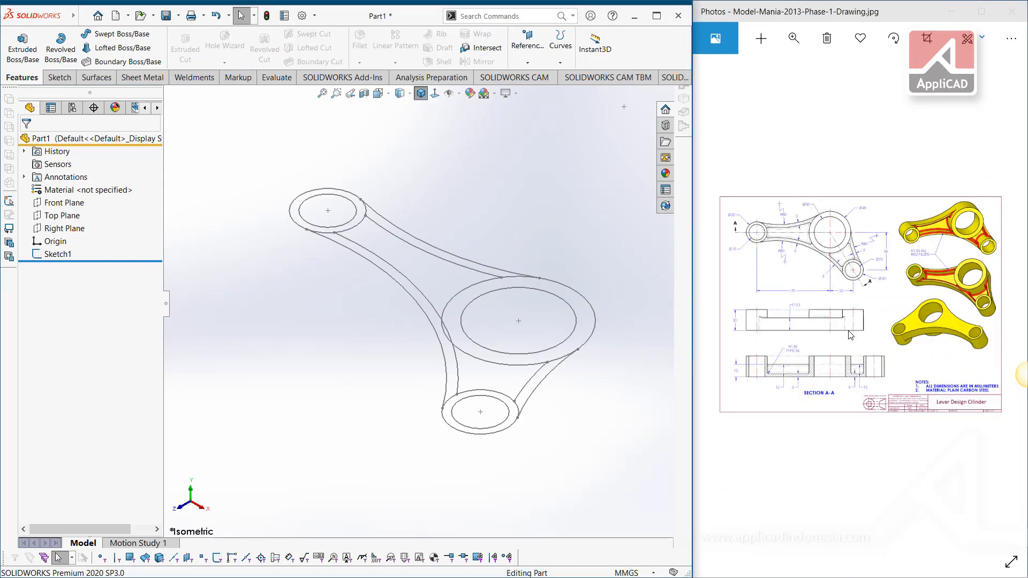
{"action": "left_click_drag", "start_coordinate": [833, 397], "coordinate": [1003, 361]}
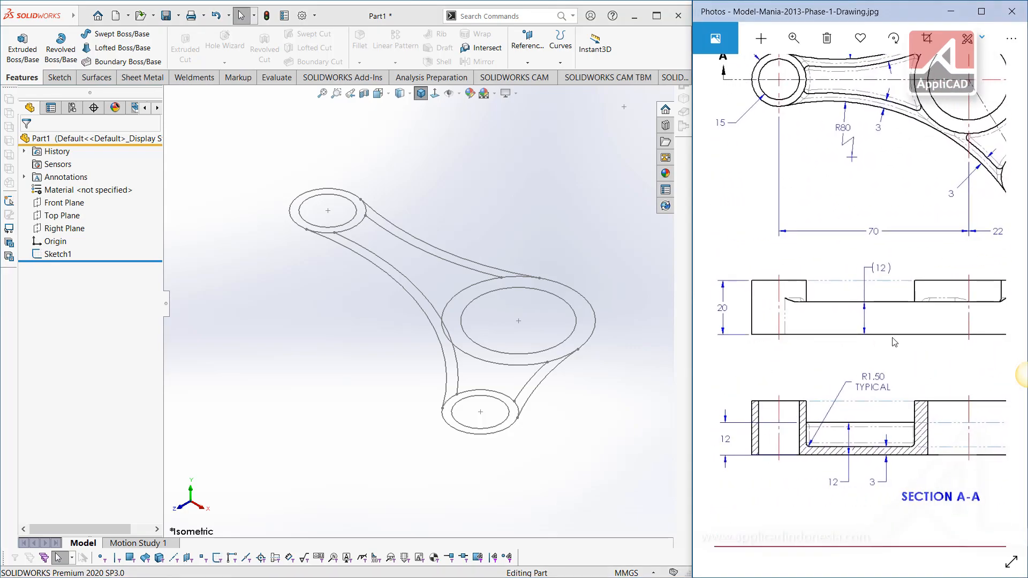
{"action": "mouse_move", "coordinate": [868, 335]}
{"action": "left_mouse_down"}
{"action": "mouse_move", "coordinate": [802, 327]}
{"action": "mouse_move", "coordinate": [715, 348]}
{"action": "left_mouse_up"}
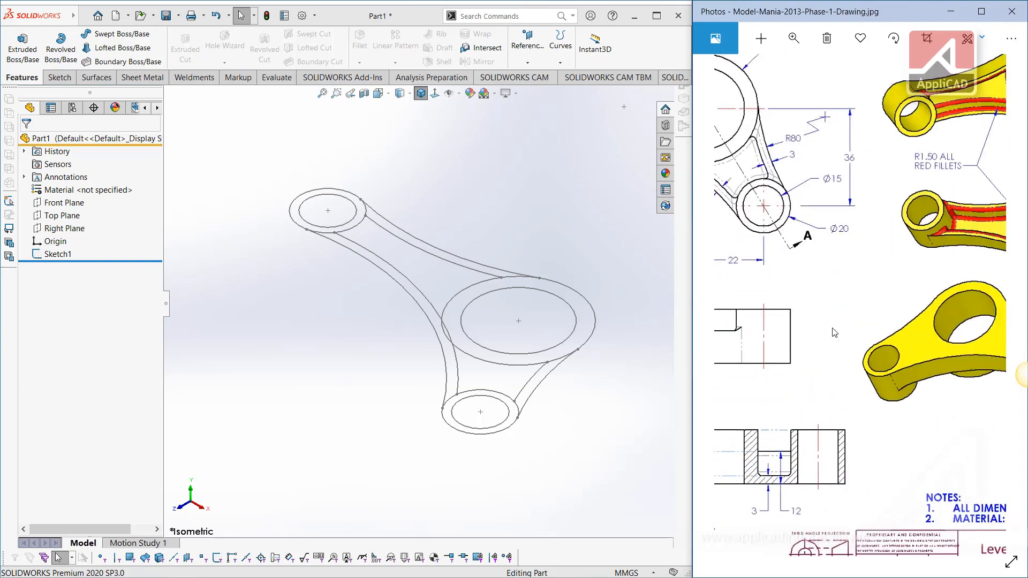
{"action": "left_click_drag", "start_coordinate": [802, 337], "coordinate": [861, 347]}
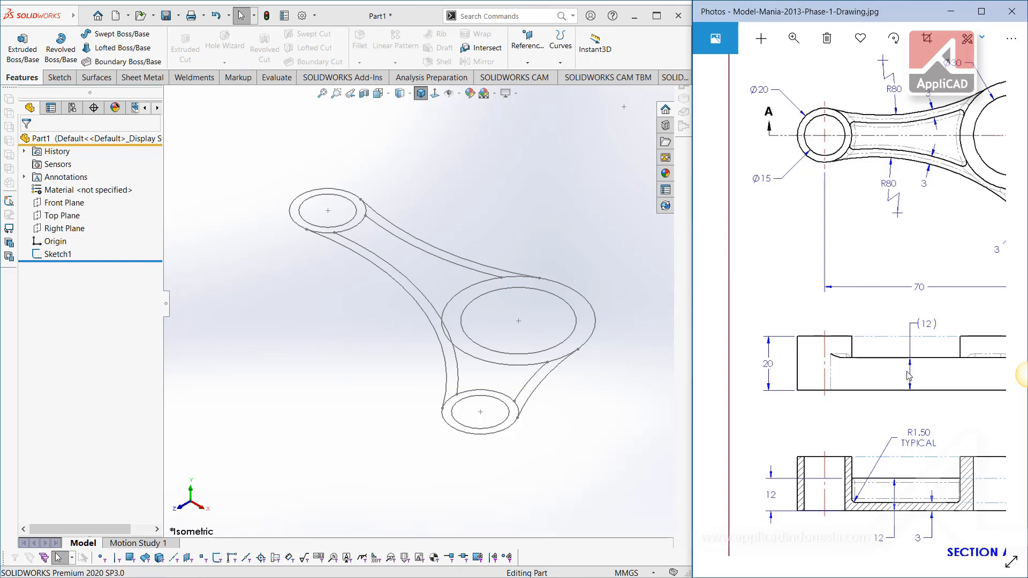
{"action": "scroll", "coordinate": [792, 375], "scroll_direction": "right", "scroll_amount": 3}
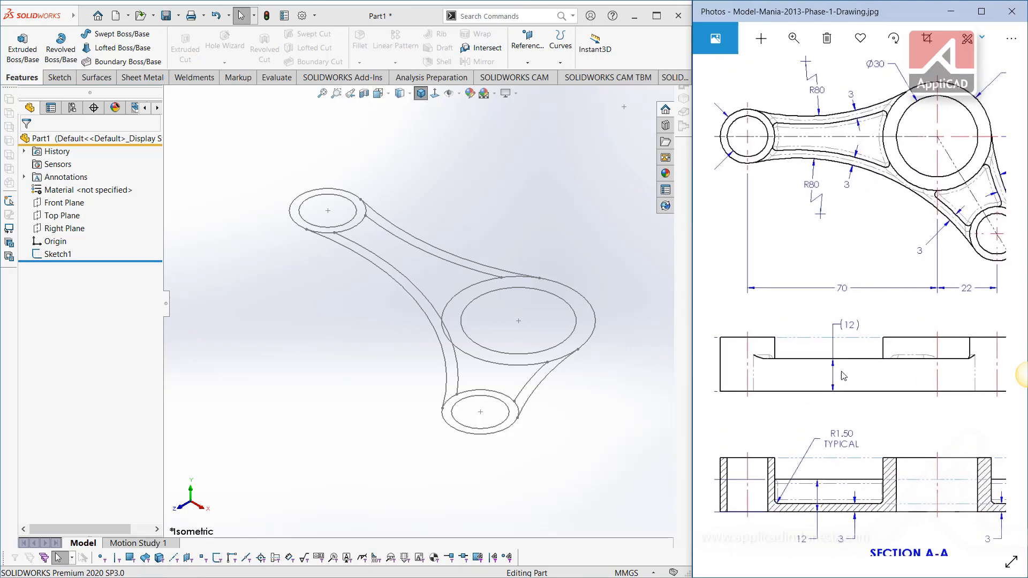
{"action": "left_click_drag", "start_coordinate": [839, 372], "coordinate": [862, 369]}
Start an Extruded Boss/Base from the sketch, clear its contour selection and pick the ring of the left boss.
{"action": "left_click", "coordinate": [23, 48]}
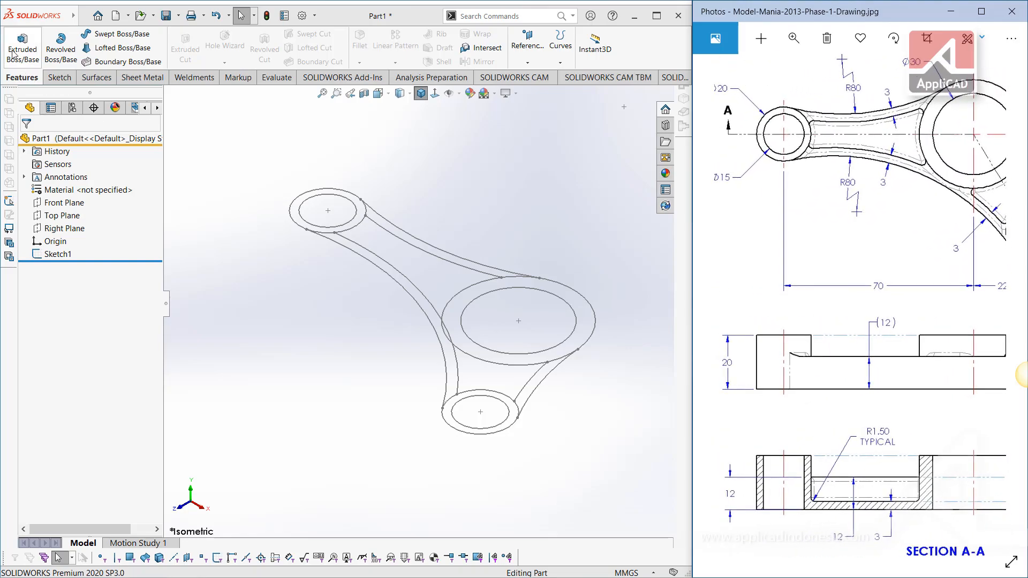
{"action": "scroll", "coordinate": [370, 223], "scroll_direction": "down", "scroll_amount": 5}
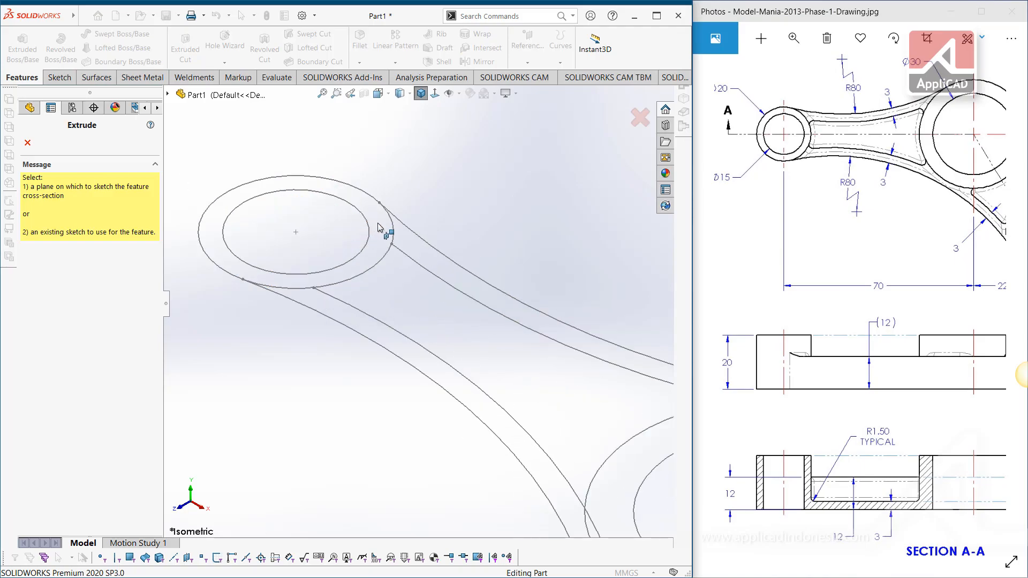
{"action": "left_click", "coordinate": [393, 231]}
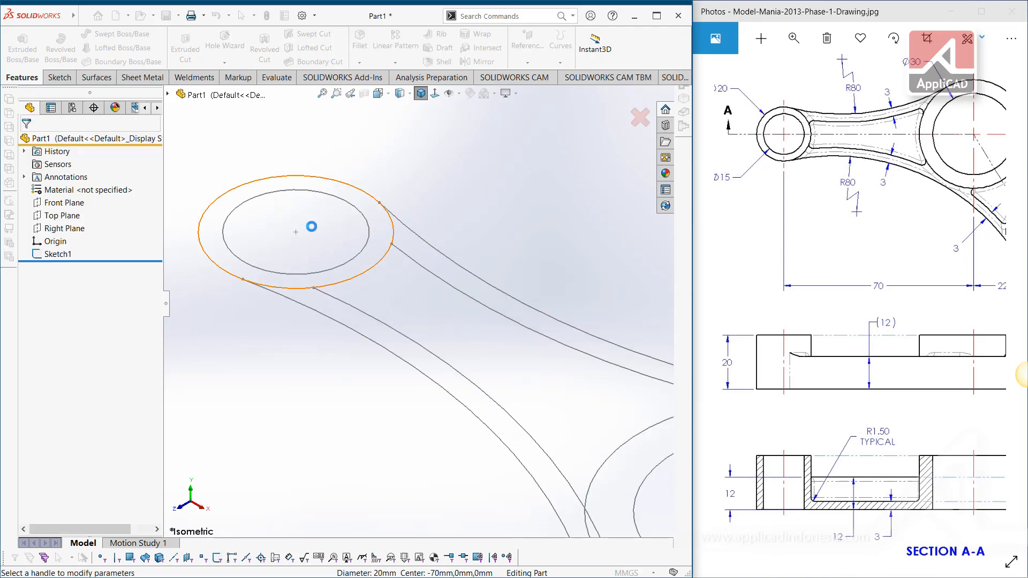
{"action": "left_click", "coordinate": [72, 383]}
{"action": "right_click", "coordinate": [82, 380]}
{"action": "left_click", "coordinate": [113, 390]}
{"action": "left_click", "coordinate": [385, 248]}
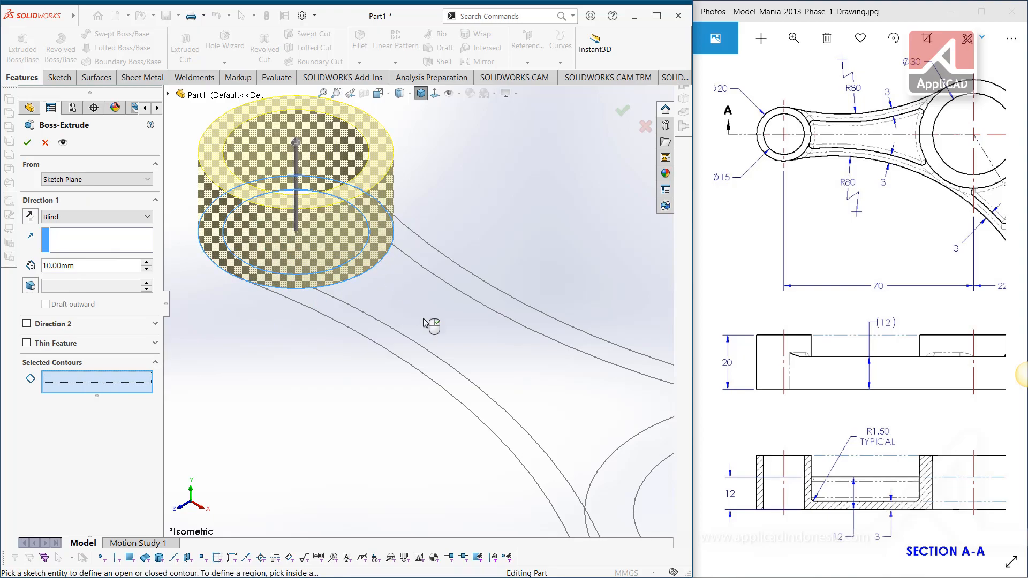
Add both regions of the central ring and the lower-right ring to the extrusion's selected contours.
{"action": "scroll", "coordinate": [496, 402], "scroll_direction": "up", "scroll_amount": 2}
{"action": "scroll", "coordinate": [546, 420], "scroll_direction": "down", "scroll_amount": 3}
{"action": "left_click", "coordinate": [539, 435]}
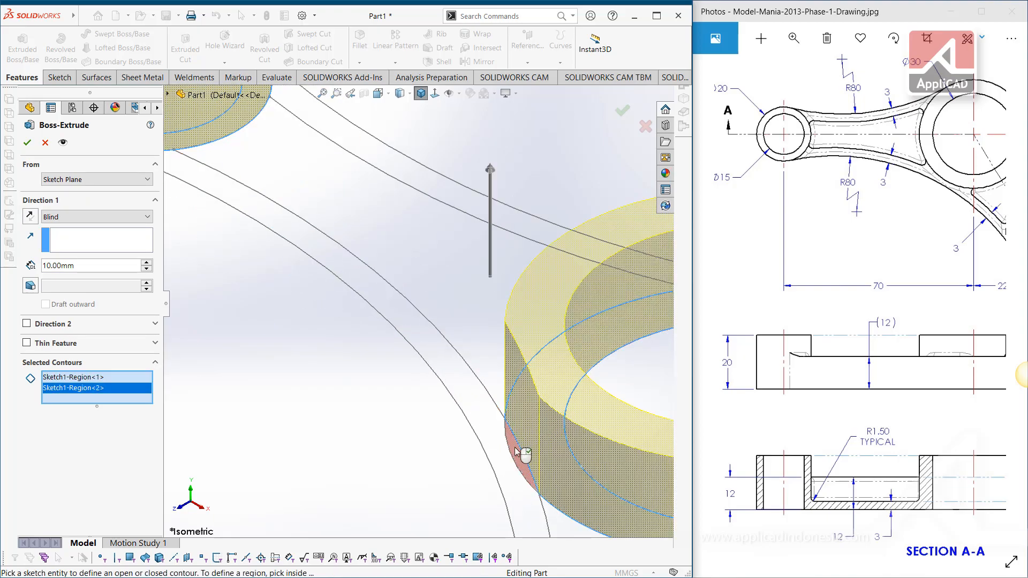
{"action": "left_click", "coordinate": [526, 459]}
{"action": "scroll", "coordinate": [530, 460], "scroll_direction": "up", "scroll_amount": 3}
{"action": "scroll", "coordinate": [452, 319], "scroll_direction": "down", "scroll_amount": 5}
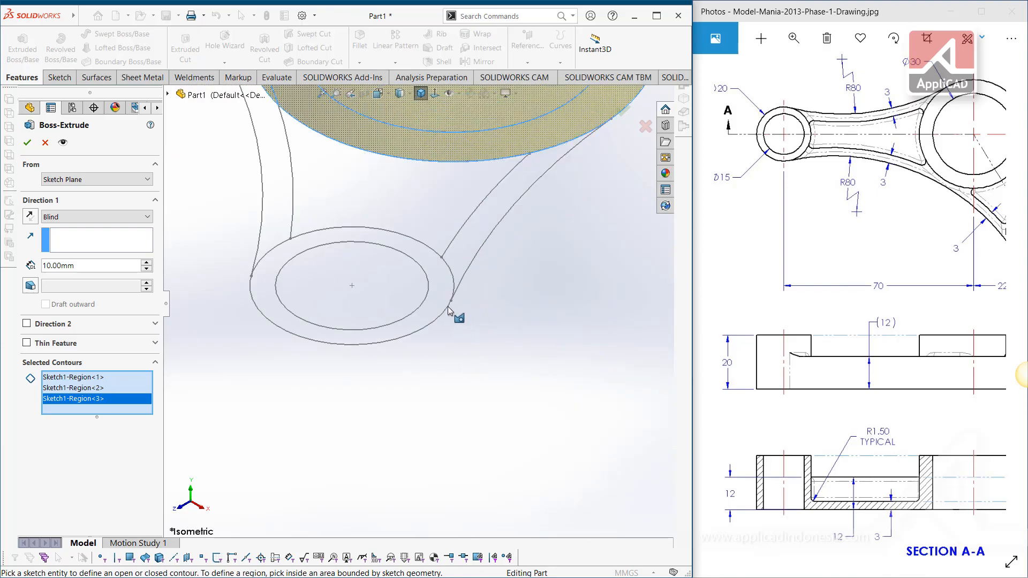
{"action": "left_click", "coordinate": [440, 302]}
{"action": "scroll", "coordinate": [496, 333], "scroll_direction": "up", "scroll_amount": 3}
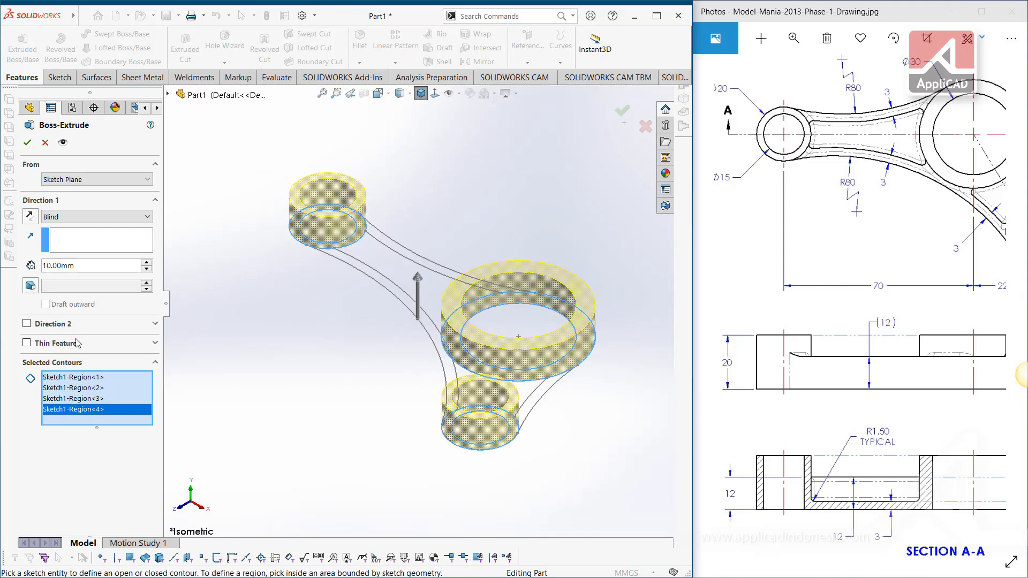
Set the blind extrusion depth of the three boss rings to 20 mm and accept the feature.
{"action": "left_click", "coordinate": [86, 268]}
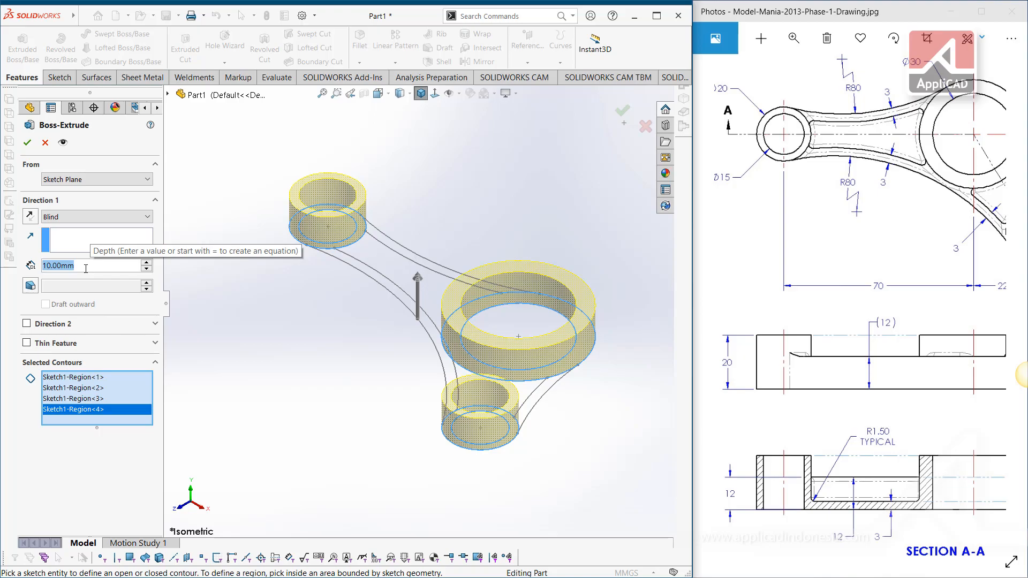
{"action": "type", "text": "20"}
{"action": "key", "text": "Return"}
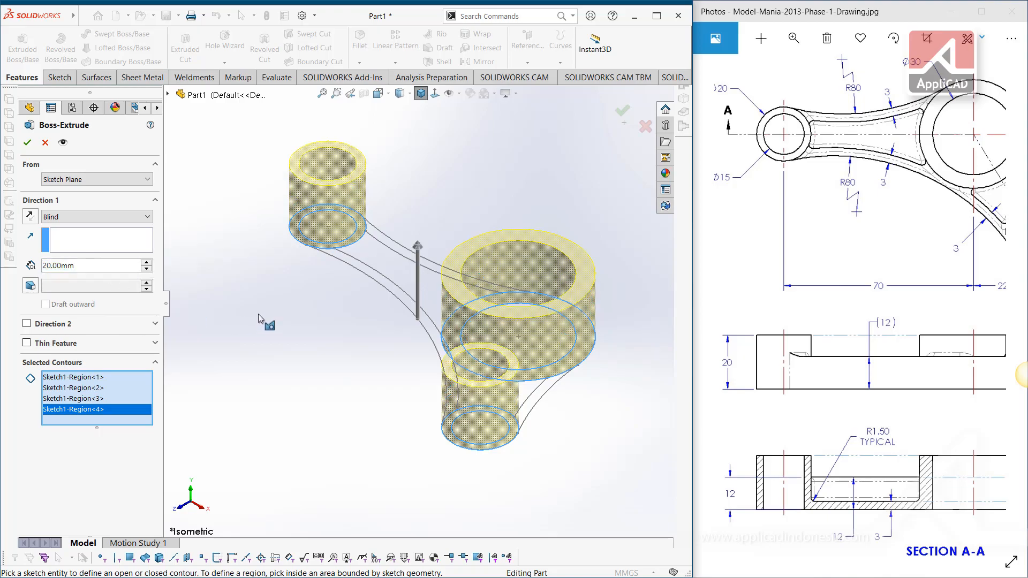
{"action": "key", "text": "Return"}
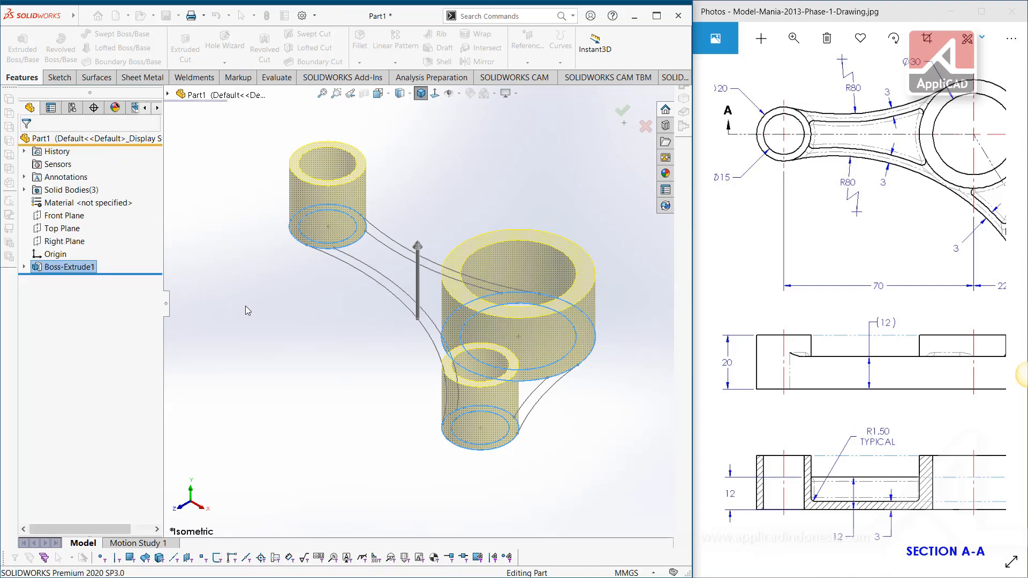
{"action": "middle_click_drag", "start_coordinate": [254, 328], "coordinate": [314, 339]}
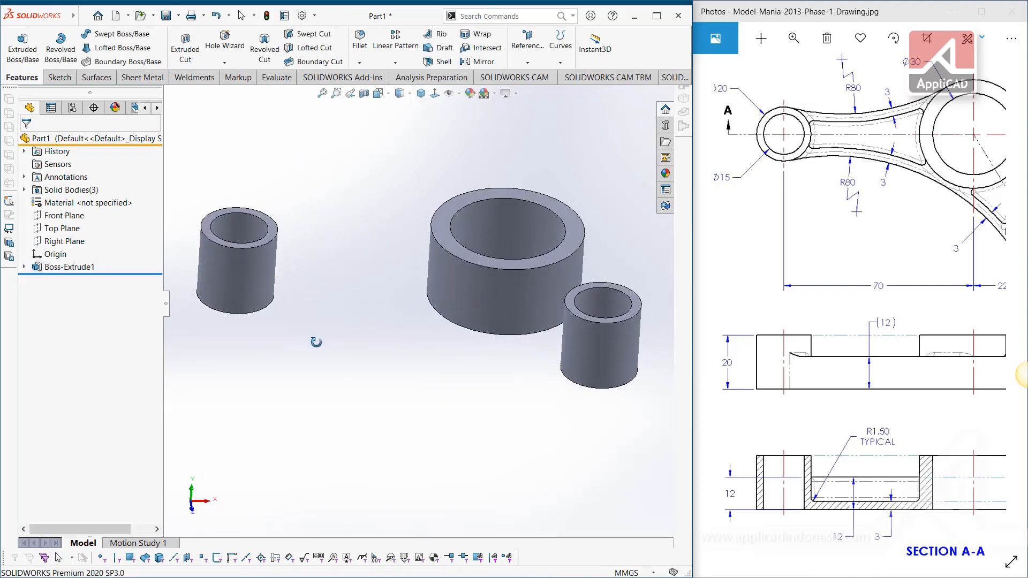
Examine the part's solid bodies one by one to see which boss ring each of them is.
{"action": "left_click", "coordinate": [23, 191]}
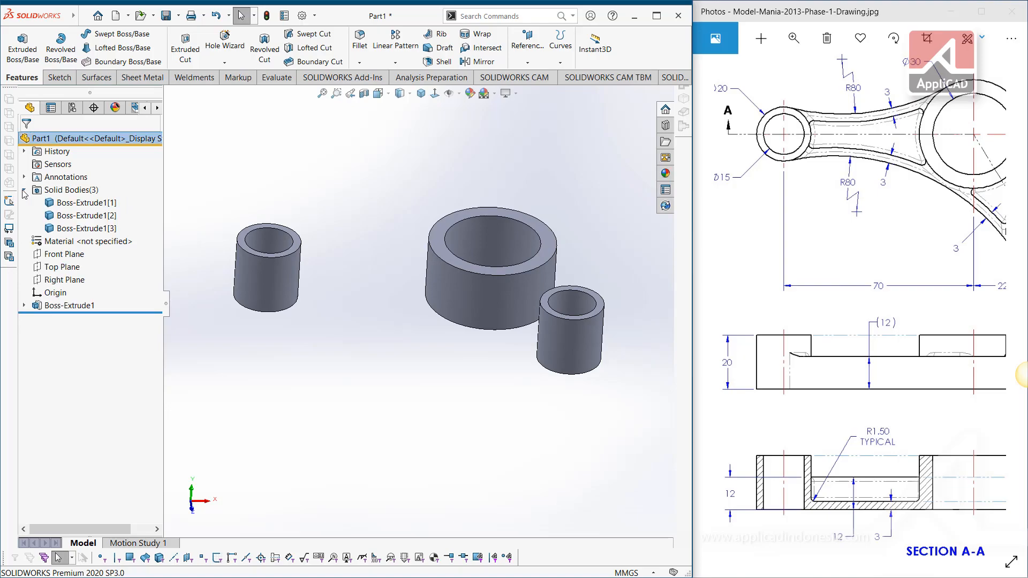
{"action": "left_click", "coordinate": [65, 203]}
{"action": "left_click", "coordinate": [65, 216]}
{"action": "left_click", "coordinate": [65, 228]}
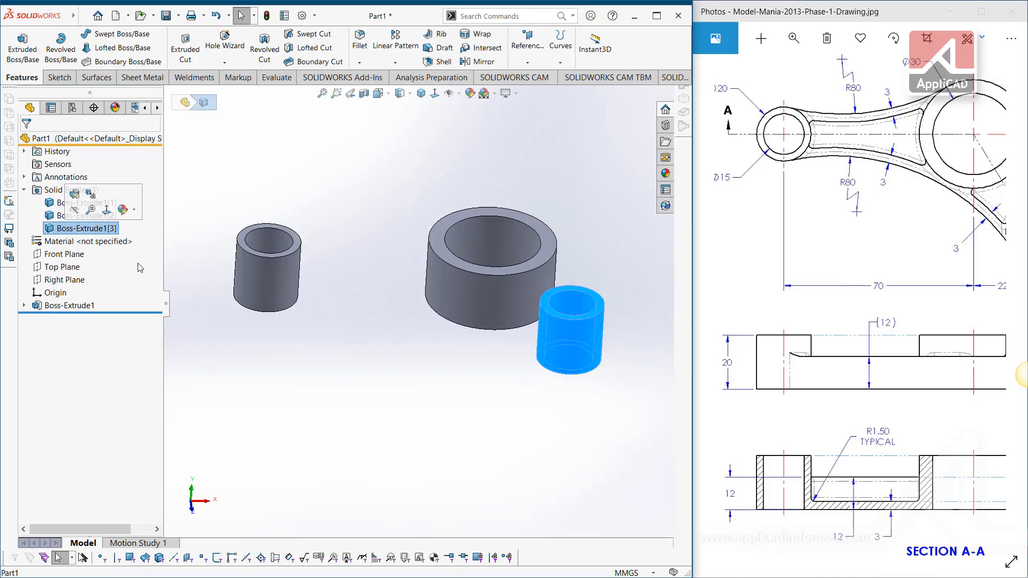
{"action": "left_click", "coordinate": [286, 315]}
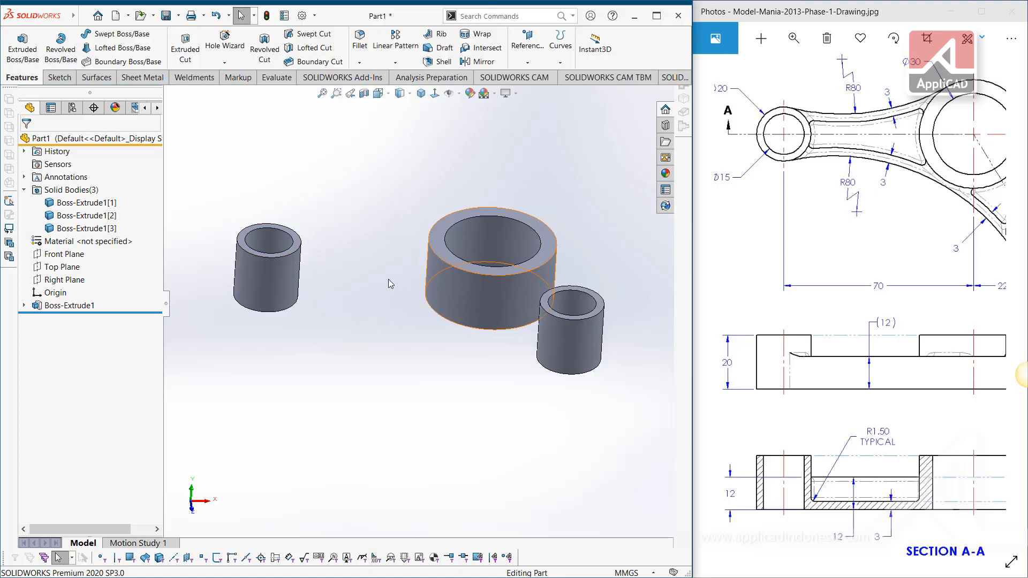
{"action": "left_click", "coordinate": [24, 190]}
Show Sketch1, the sketch used by the boss ring extrusion, in the model view.
{"action": "left_click", "coordinate": [24, 267]}
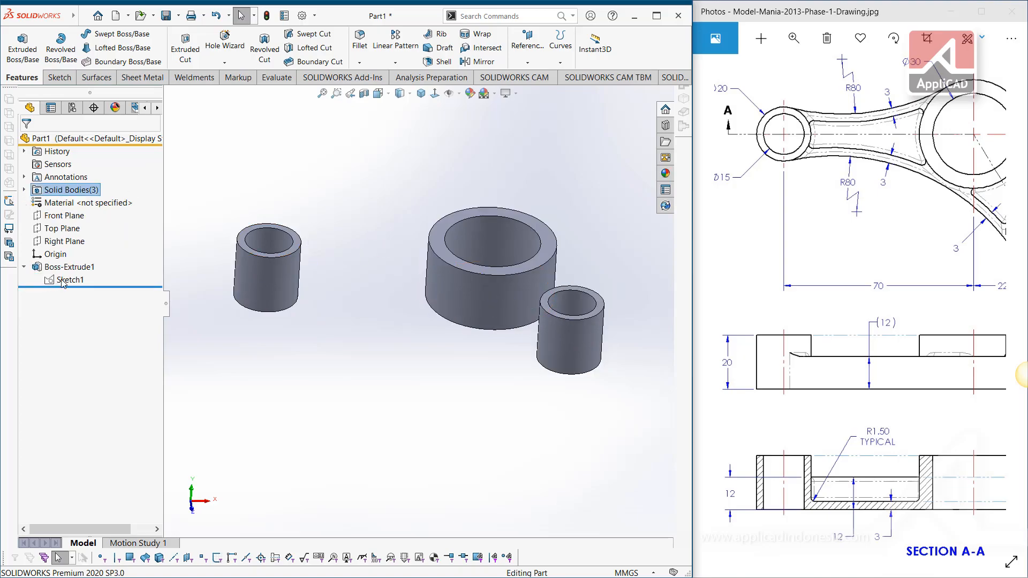
{"action": "right_click", "coordinate": [64, 280]}
{"action": "left_click", "coordinate": [314, 205]}
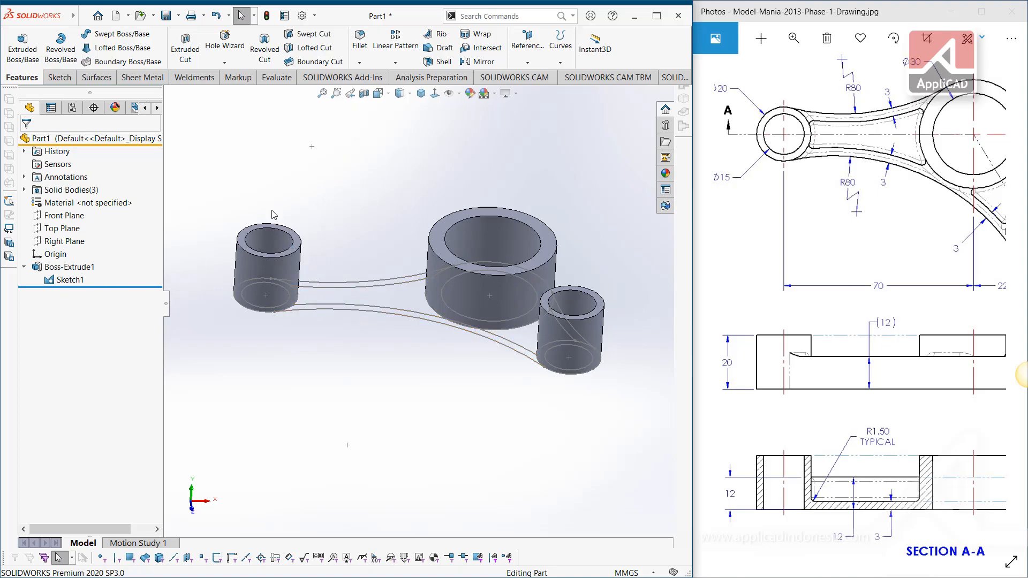
Start an Extruded Boss/Base from Sketch1 and pick the long outer rib and the rib between the left and central bosses as contours.
{"action": "left_click", "coordinate": [67, 282]}
{"action": "left_click", "coordinate": [23, 47]}
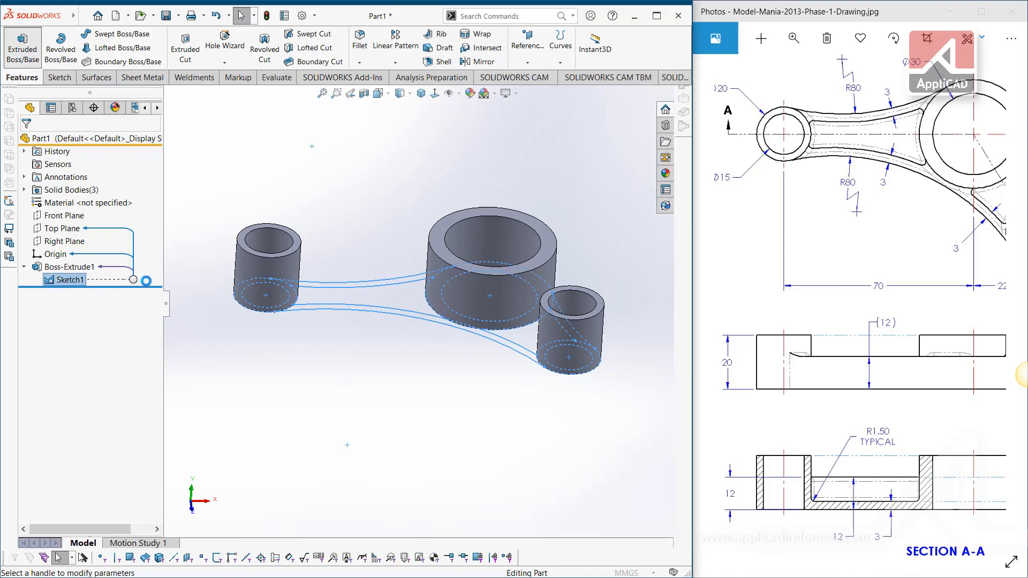
{"action": "left_click", "coordinate": [79, 402]}
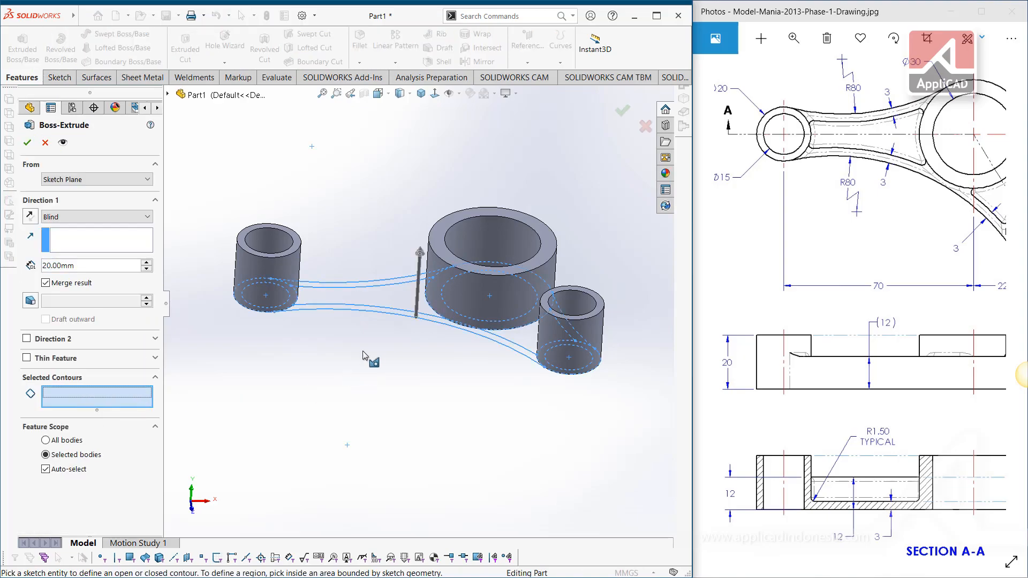
{"action": "scroll", "coordinate": [356, 375], "scroll_direction": "down", "scroll_amount": 5}
{"action": "left_click", "coordinate": [407, 261]}
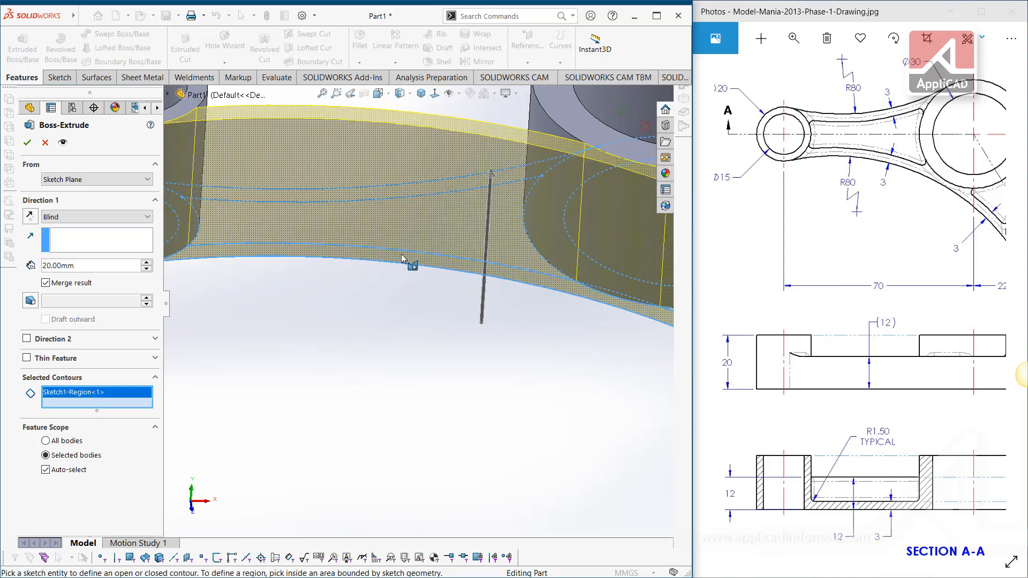
{"action": "left_click", "coordinate": [411, 210]}
Add the short outer rib between the central and lower-right bosses to the extrusion's selected contours.
{"action": "scroll", "coordinate": [410, 208], "scroll_direction": "up", "scroll_amount": 2}
{"action": "middle_click_drag", "start_coordinate": [402, 229], "coordinate": [432, 283]}
{"action": "scroll", "coordinate": [589, 300], "scroll_direction": "down", "scroll_amount": 4}
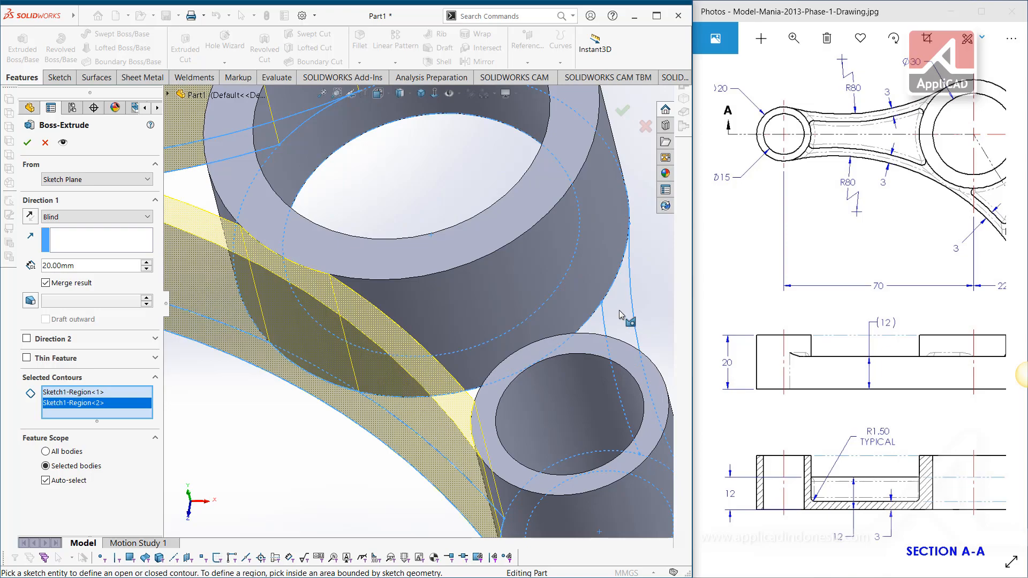
{"action": "left_click", "coordinate": [626, 317]}
{"action": "scroll", "coordinate": [541, 349], "scroll_direction": "up", "scroll_amount": 3}
{"action": "scroll", "coordinate": [364, 347], "scroll_direction": "down", "scroll_amount": 3}
{"action": "scroll", "coordinate": [363, 347], "scroll_direction": "up", "scroll_amount": 3}
{"action": "middle_click_drag", "start_coordinate": [345, 356], "coordinate": [370, 321]}
{"action": "scroll", "coordinate": [322, 343], "scroll_direction": "up", "scroll_amount": 2}
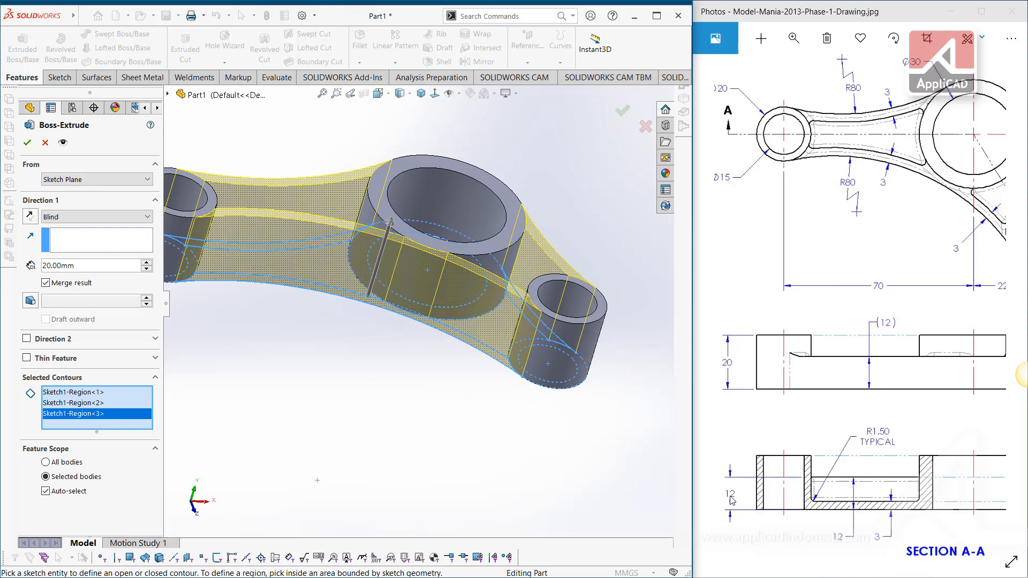
Set the ribs' extrusion depth to 12 mm and accept the feature.
{"action": "double_click", "coordinate": [85, 266]}
{"action": "type", "text": "12"}
{"action": "key", "text": "Return"}
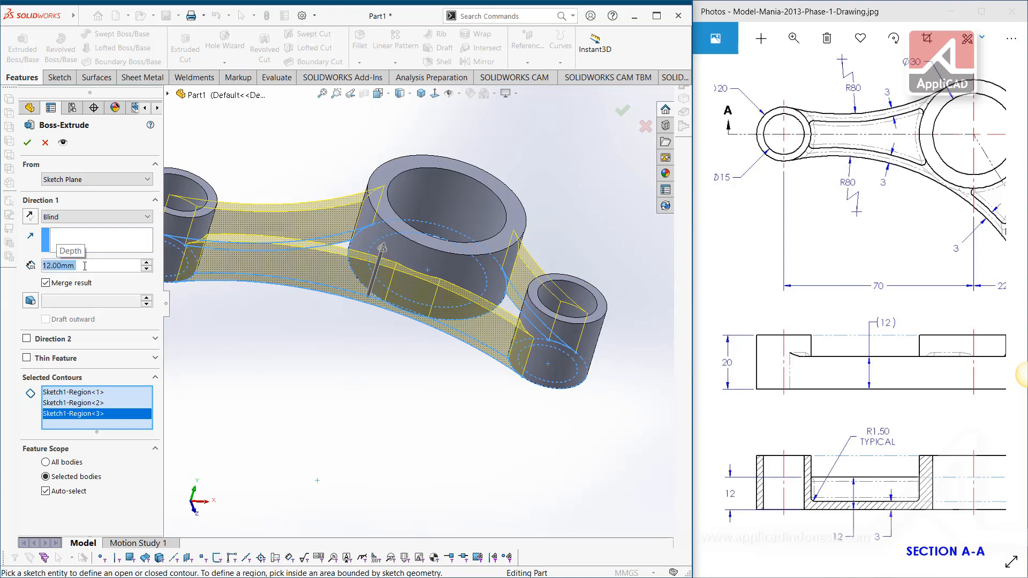
{"action": "left_click", "coordinate": [621, 112]}
{"action": "middle_click_drag", "start_coordinate": [584, 171], "coordinate": [552, 219]}
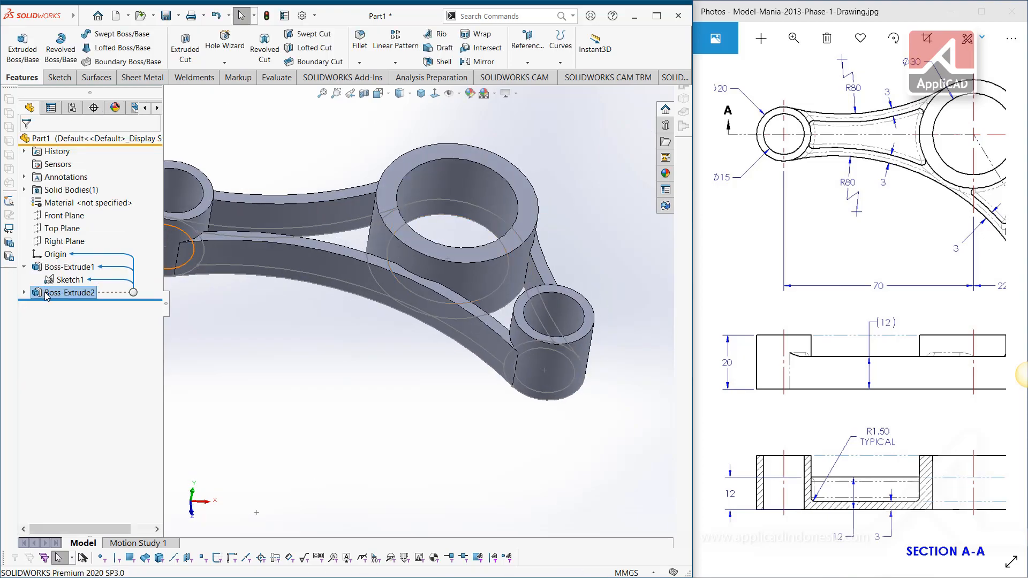
Reopen the rib extrusion's definition, check its Merge result and Feature Scope settings, and close it.
{"action": "left_click", "coordinate": [305, 345]}
{"action": "right_click", "coordinate": [66, 294]}
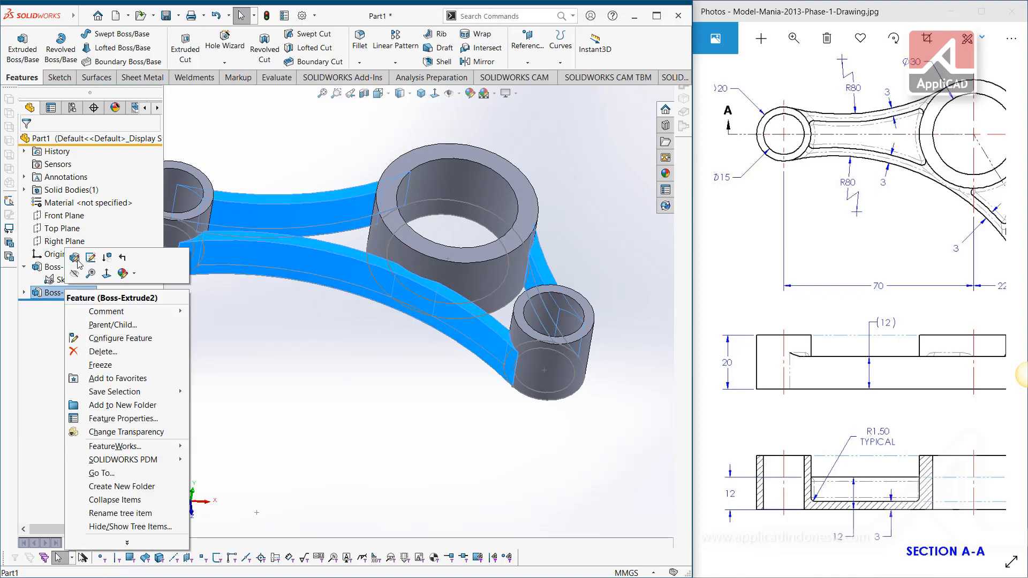
{"action": "left_click", "coordinate": [75, 262]}
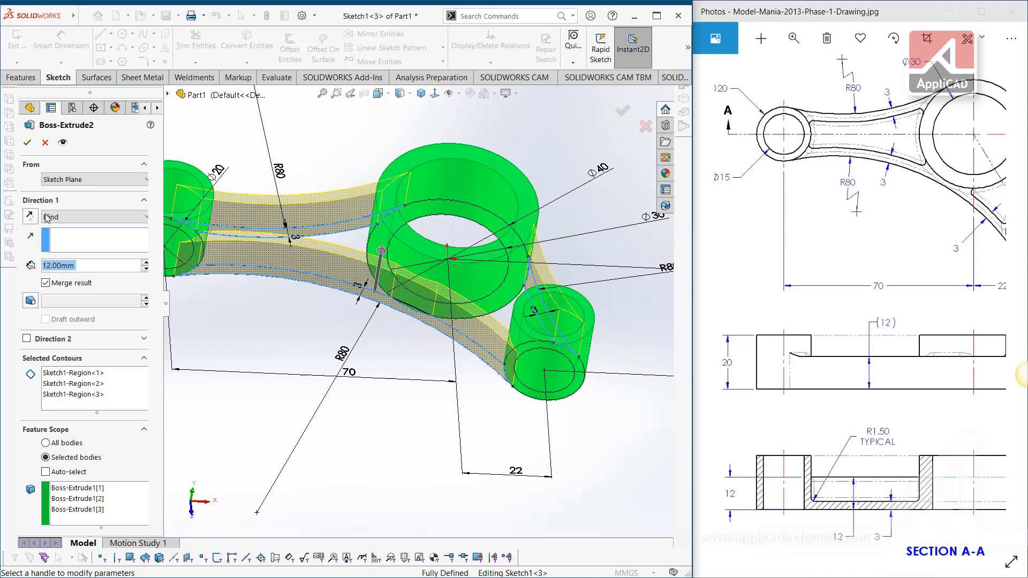
{"action": "left_click", "coordinate": [28, 145]}
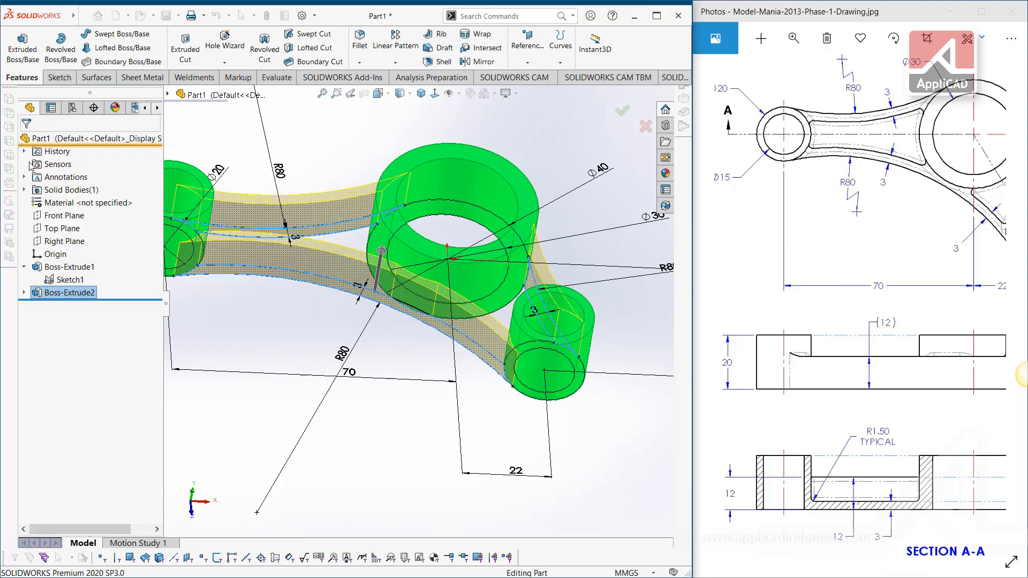
Check the Solid Bodies folder for merged bodies and fit the whole lever in view.
{"action": "left_click", "coordinate": [24, 190]}
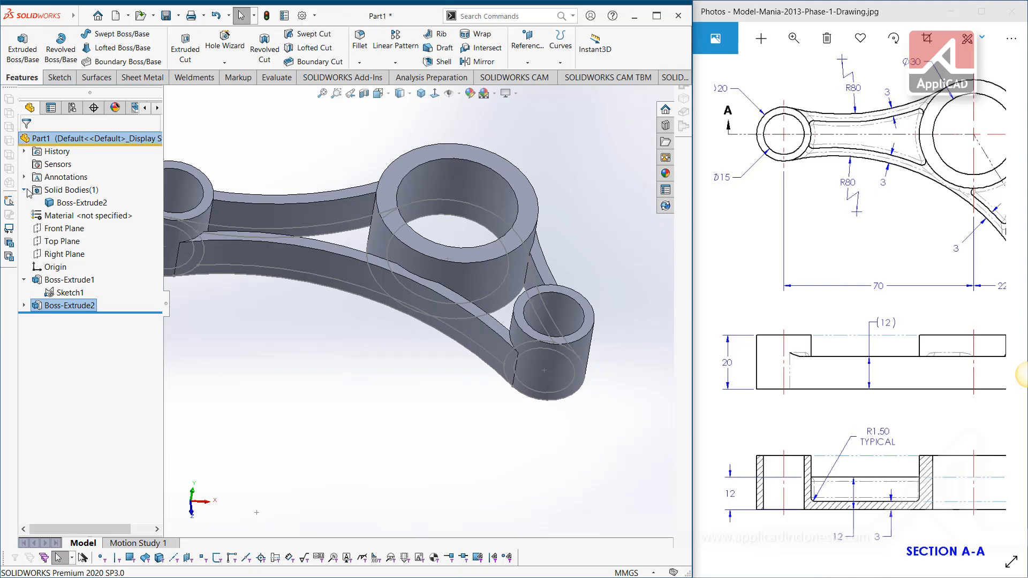
{"action": "left_click", "coordinate": [24, 190]}
{"action": "left_click", "coordinate": [332, 356]}
{"action": "key", "text": "f"}
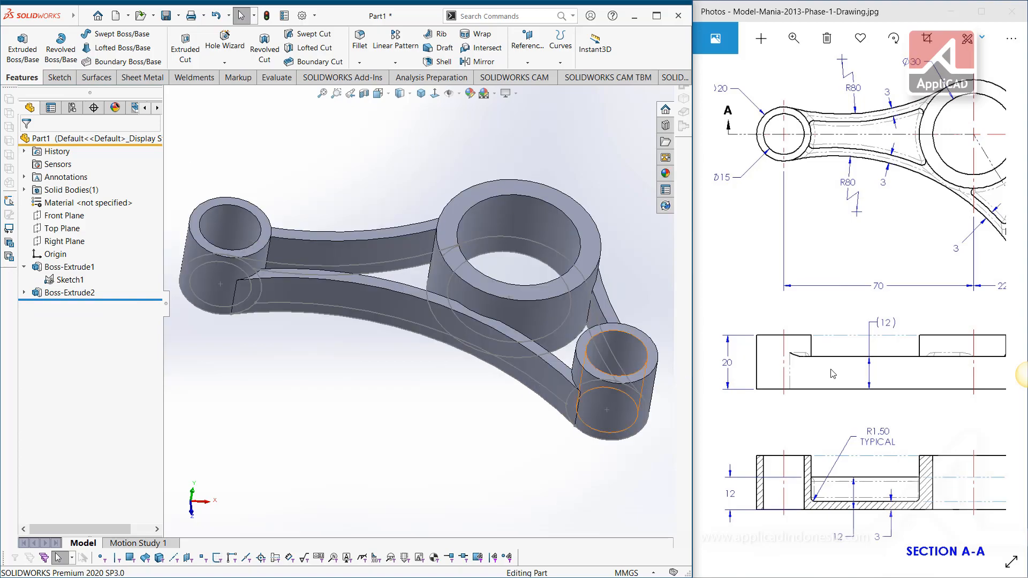
Extrude the two enclosed web regions of Sketch1 between the ribs and bosses to a depth of 3 mm.
{"action": "middle_click_drag", "start_coordinate": [381, 327], "coordinate": [371, 364]}
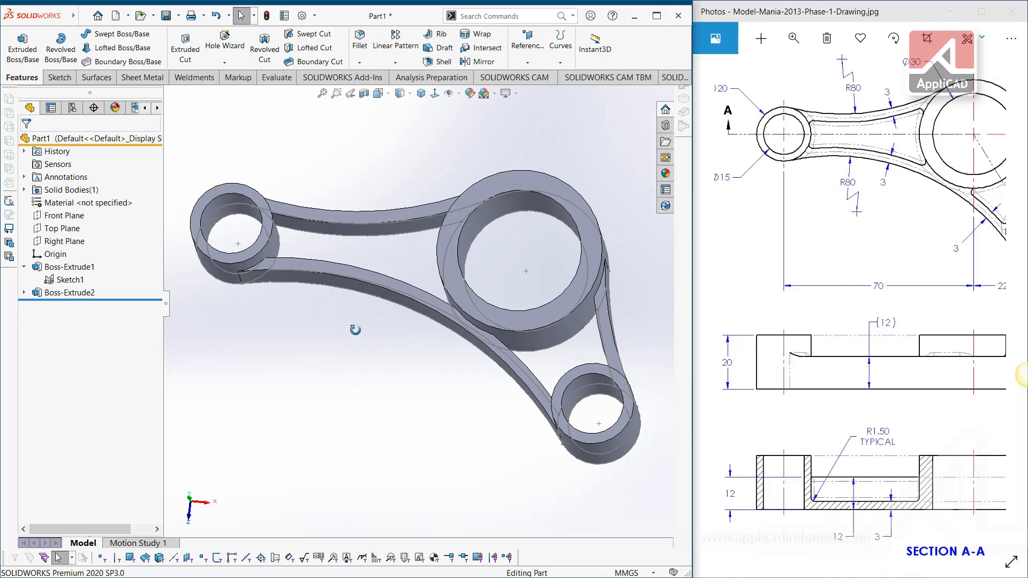
{"action": "middle_click_drag", "start_coordinate": [355, 331], "coordinate": [361, 313]}
{"action": "left_click", "coordinate": [64, 280]}
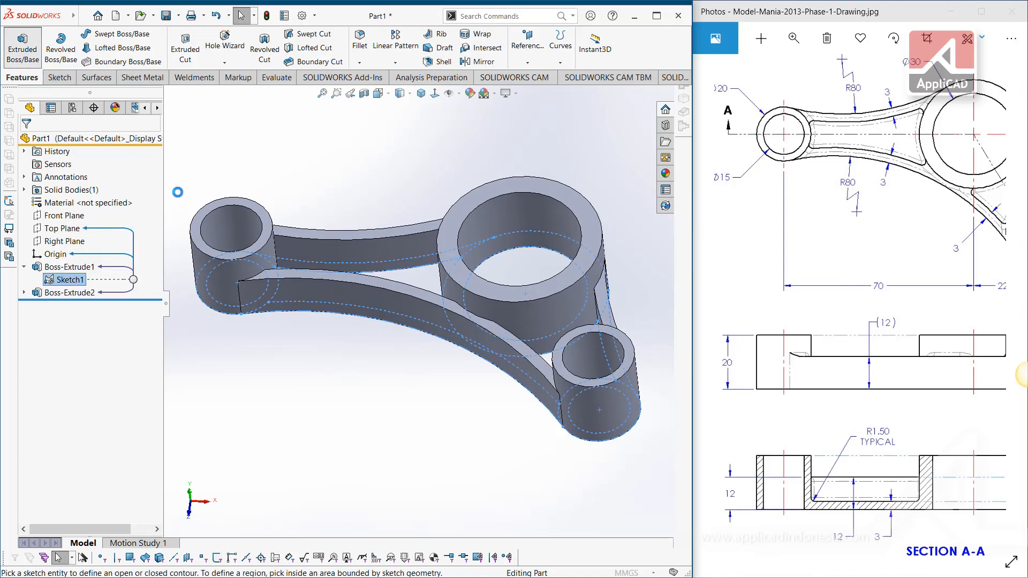
{"action": "left_click", "coordinate": [22, 51]}
{"action": "left_click", "coordinate": [415, 280]}
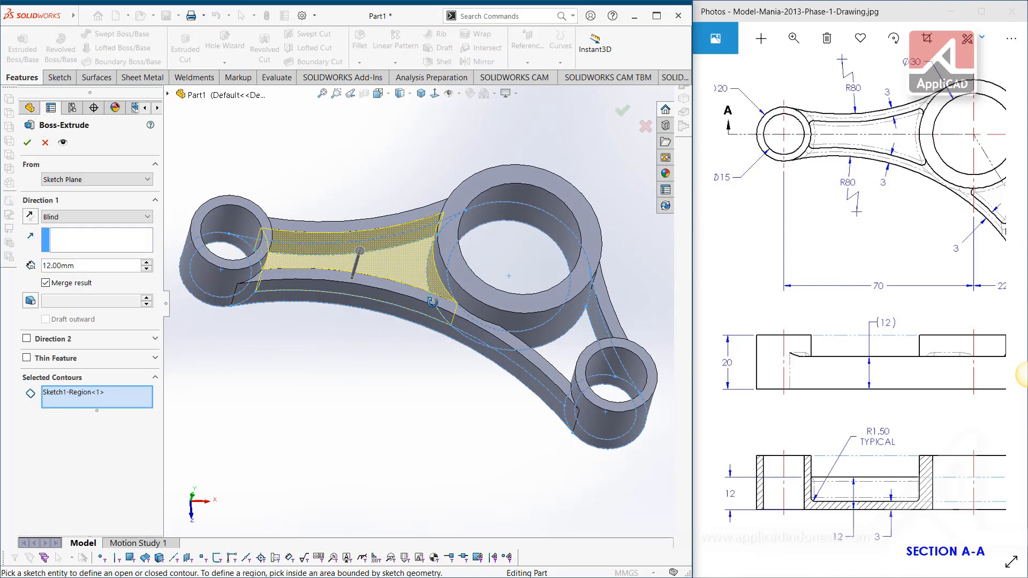
{"action": "left_click", "coordinate": [575, 356]}
{"action": "left_click", "coordinate": [101, 266]}
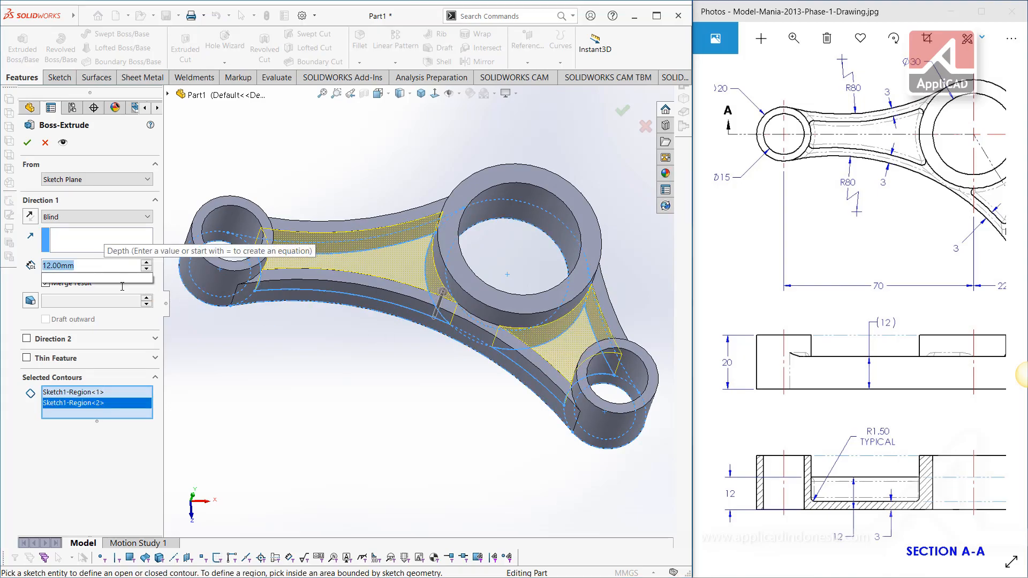
{"action": "type", "text": "3"}
{"action": "key", "text": "Return"}
{"action": "left_click", "coordinate": [28, 143]}
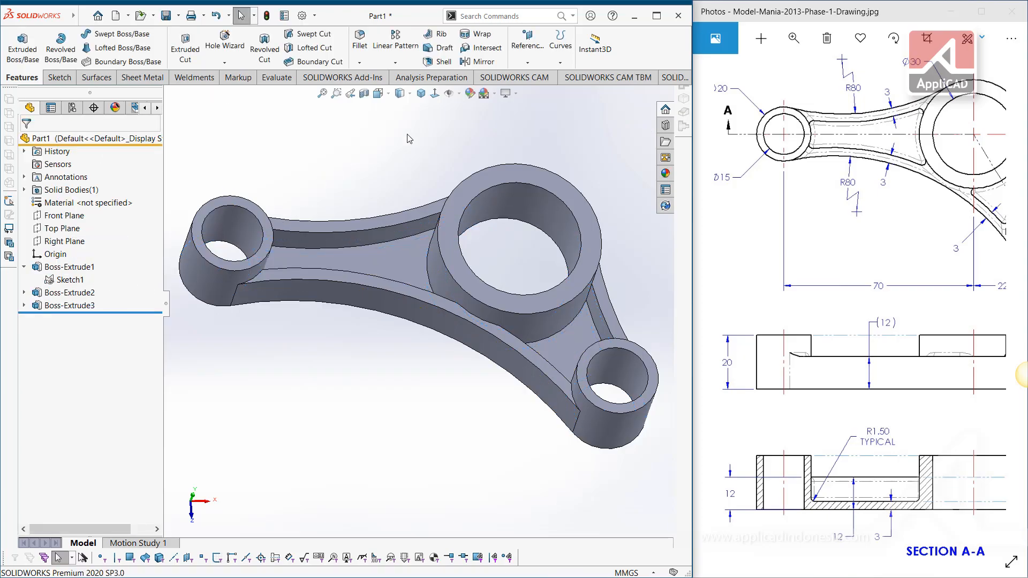
Inspect the lever from isometric and orbited views and show the entire drawing sheet for comparison.
{"action": "left_click", "coordinate": [421, 93]}
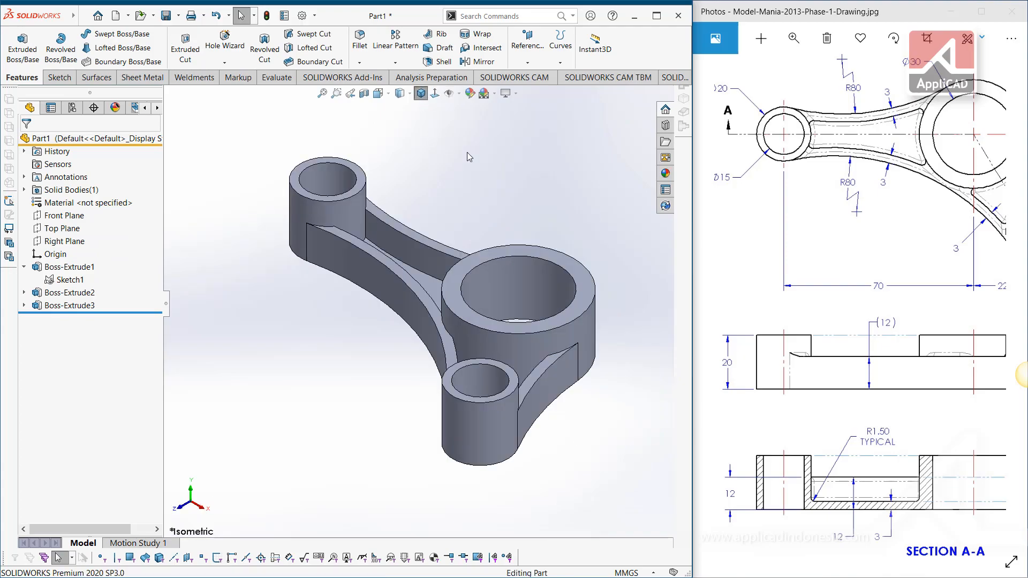
{"action": "middle_click_drag", "start_coordinate": [470, 191], "coordinate": [533, 268]}
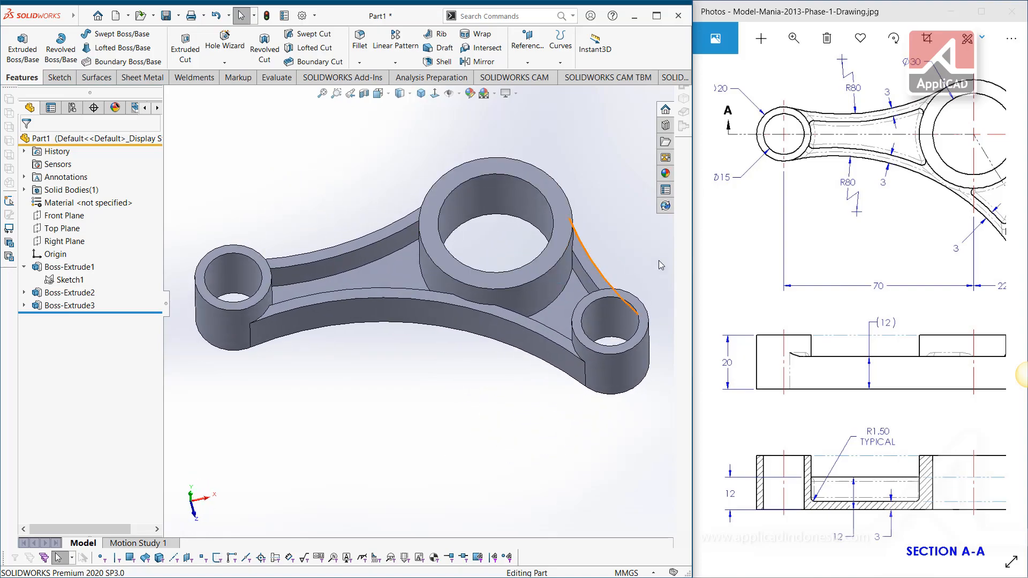
{"action": "double_click", "coordinate": [795, 235]}
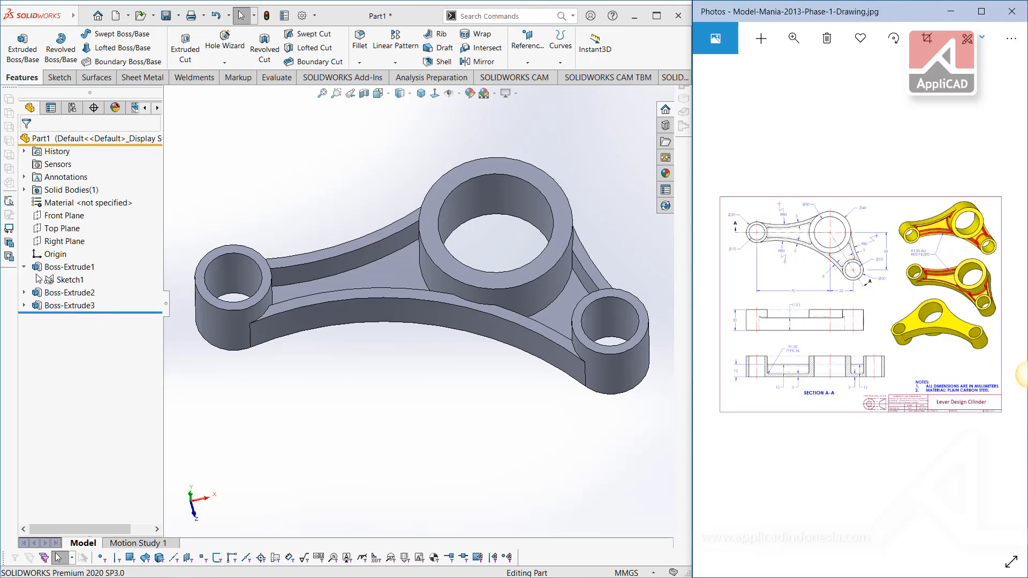
{"action": "left_click", "coordinate": [24, 267]}
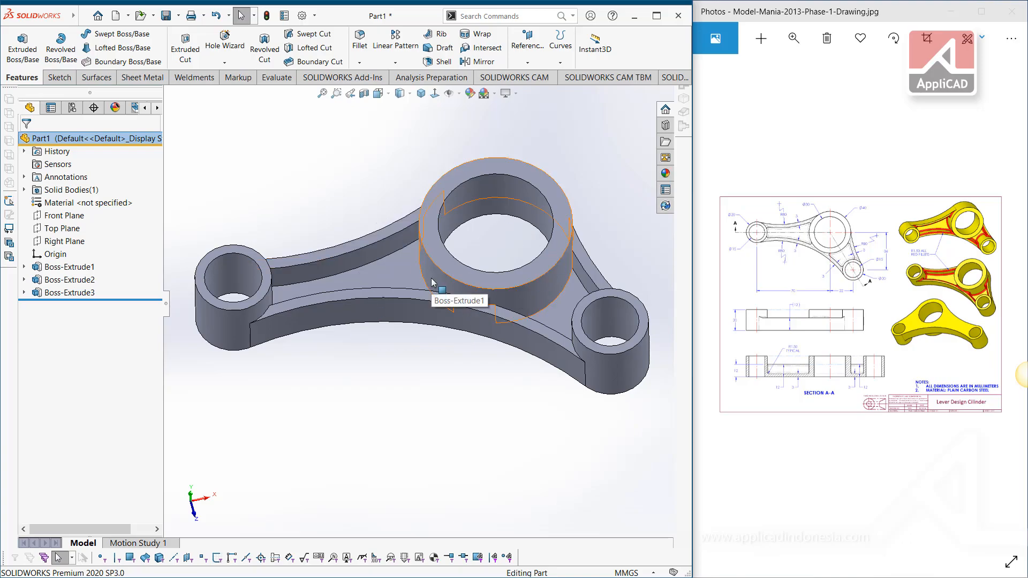
Start a Fillet, check the typical radius callout in Section A-A, and set the fillet radius to 1.5 mm.
{"action": "left_click", "coordinate": [360, 46]}
{"action": "scroll", "coordinate": [800, 362], "scroll_direction": "down", "scroll_amount": 1}
{"action": "scroll", "coordinate": [799, 362], "scroll_direction": "up", "scroll_amount": 1}
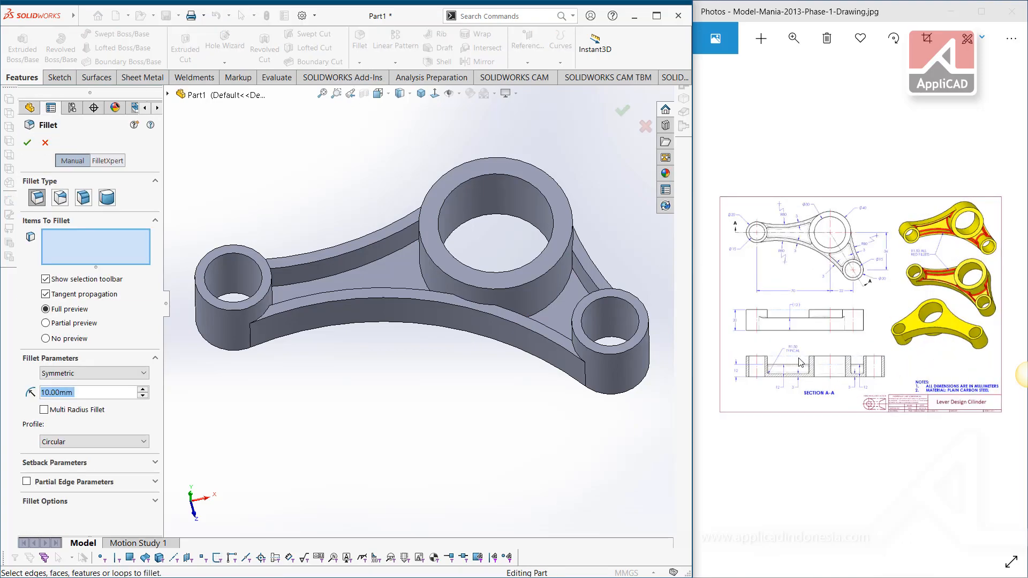
{"action": "scroll", "coordinate": [800, 363], "scroll_direction": "up", "scroll_amount": 5, "text": "ctrl"}
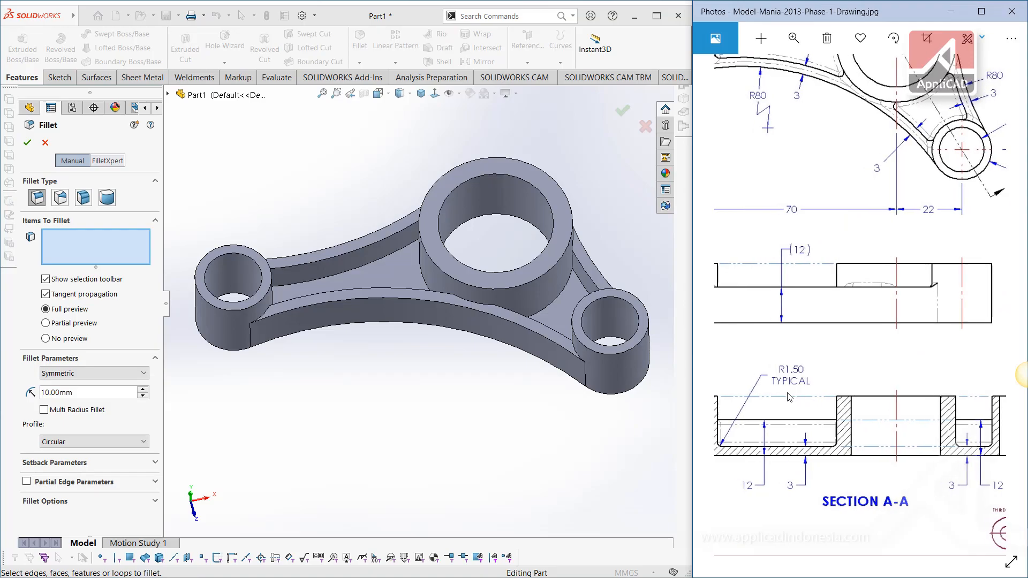
{"action": "scroll", "coordinate": [788, 397], "scroll_direction": "down", "scroll_amount": 1, "text": "ctrl"}
{"action": "scroll", "coordinate": [788, 397], "scroll_direction": "down", "scroll_amount": 4, "text": "ctrl"}
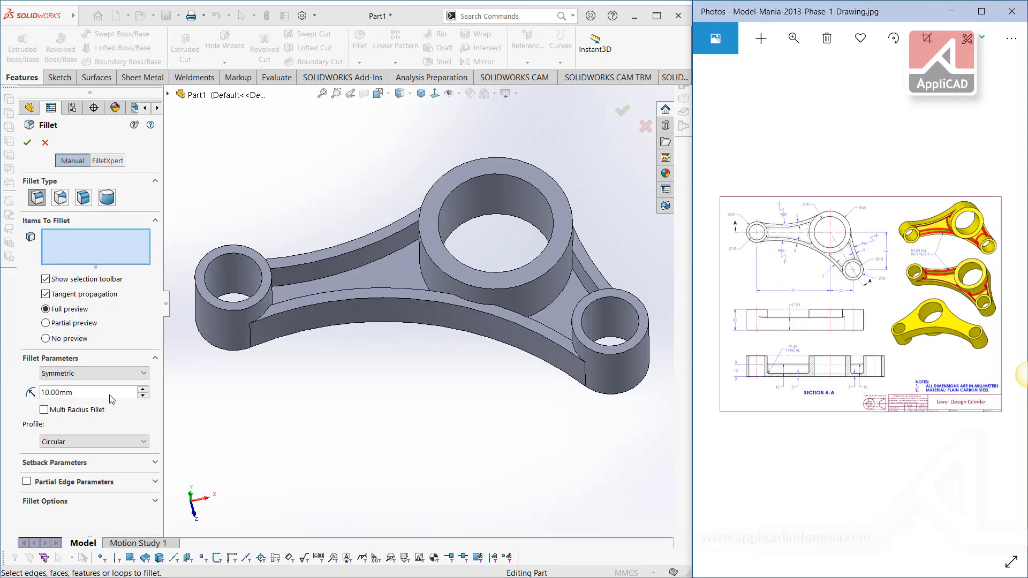
{"action": "left_click", "coordinate": [86, 393]}
{"action": "type", "text": "1.5"}
{"action": "key", "text": "Return"}
Select the floor faces of the large and small web pockets as the items to fillet.
{"action": "middle_click_drag", "start_coordinate": [425, 409], "coordinate": [420, 386]}
{"action": "left_click", "coordinate": [374, 274]}
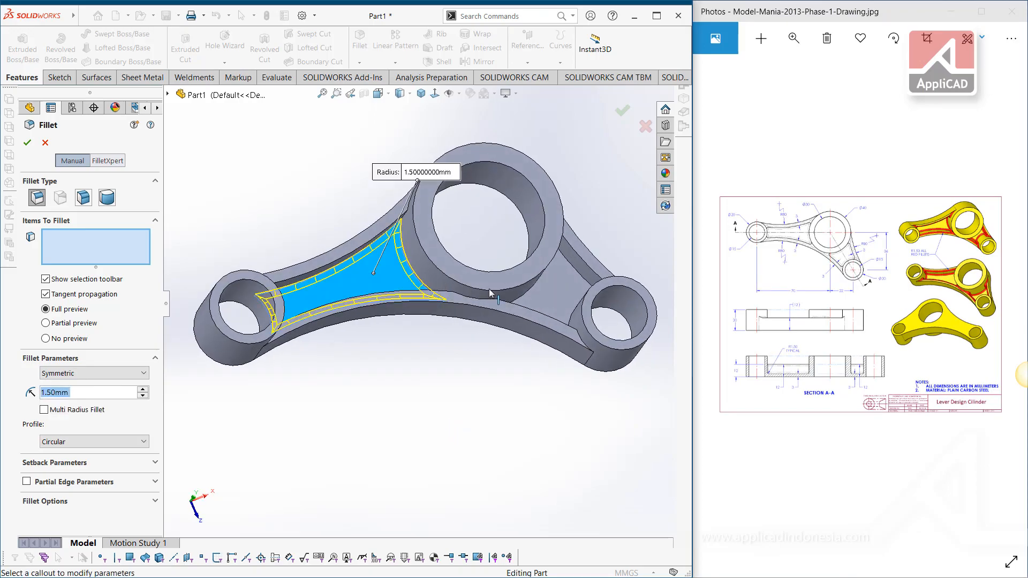
{"action": "left_click", "coordinate": [561, 290]}
{"action": "middle_click_drag", "start_coordinate": [560, 281], "coordinate": [562, 280]}
{"action": "scroll", "coordinate": [562, 280], "scroll_direction": "up", "scroll_amount": 3}
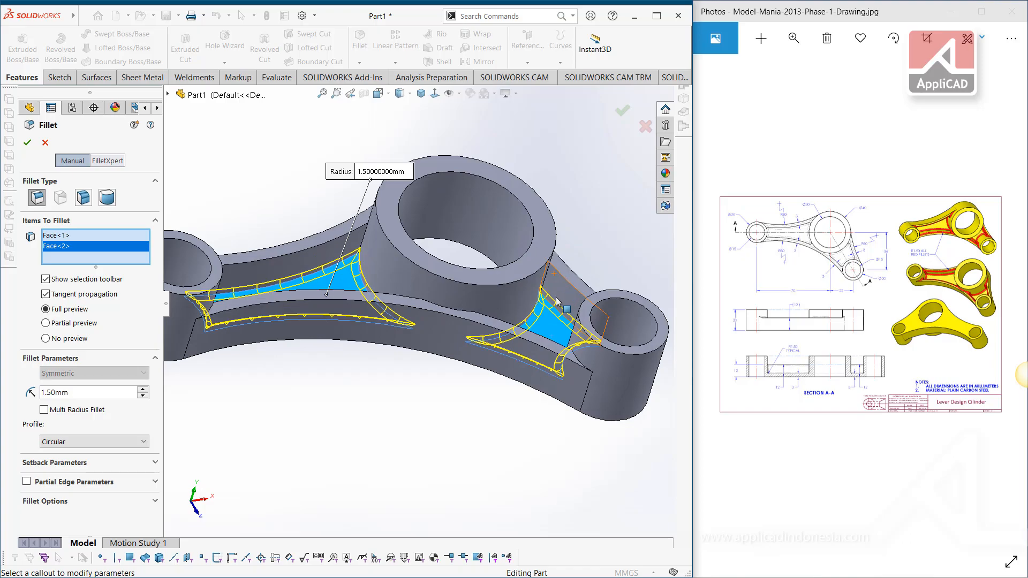
Add the inner rib wall faces around both web pockets to the fillet selection and apply the 1.5 mm fillet.
{"action": "left_click", "coordinate": [557, 302]}
{"action": "left_click", "coordinate": [312, 266]}
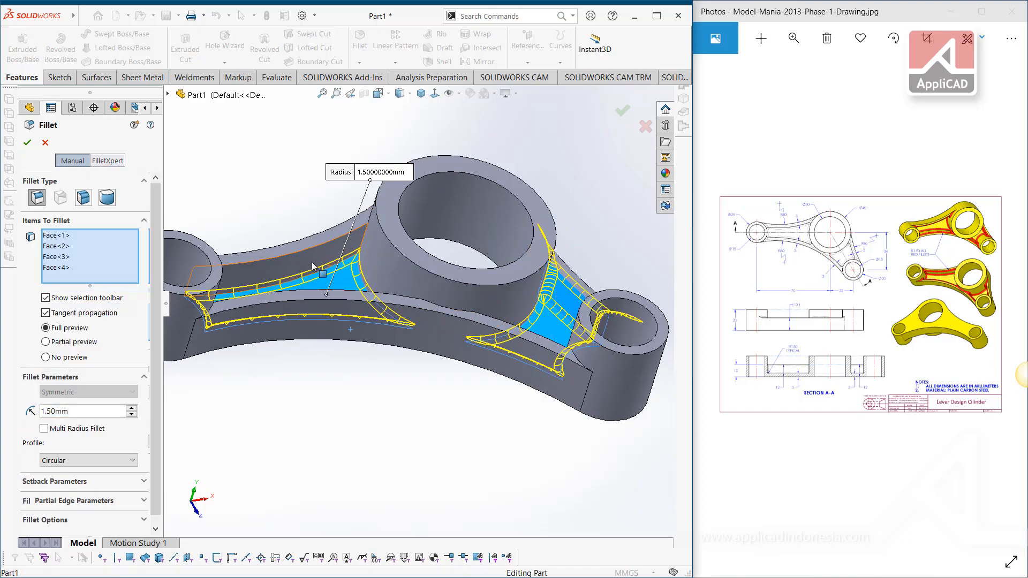
{"action": "middle_click_drag", "start_coordinate": [312, 266], "coordinate": [433, 396]}
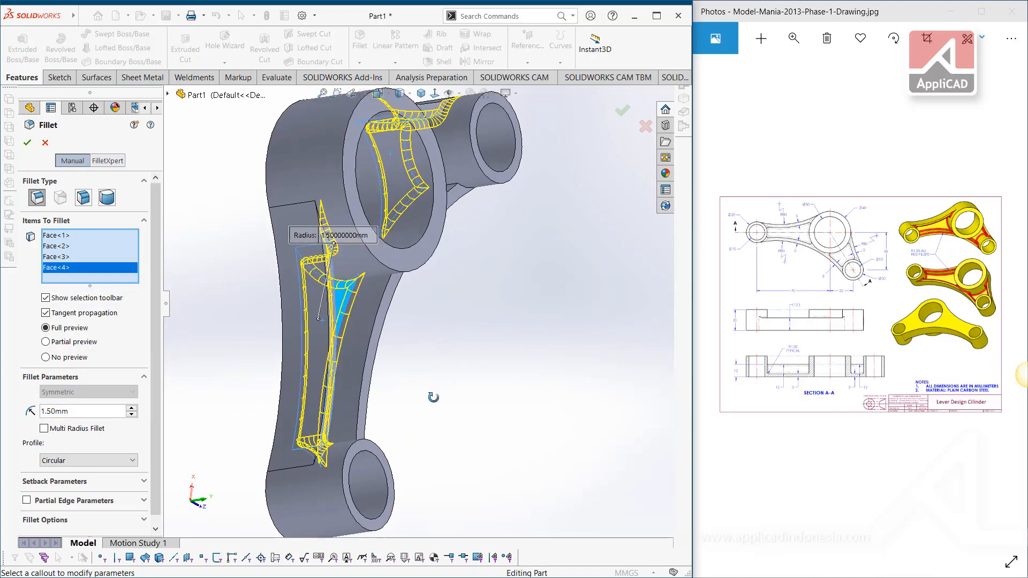
{"action": "left_click", "coordinate": [362, 309]}
{"action": "middle_click_drag", "start_coordinate": [487, 230], "coordinate": [474, 169]}
{"action": "left_click", "coordinate": [474, 169]}
{"action": "middle_click_drag", "start_coordinate": [497, 271], "coordinate": [606, 134]}
{"action": "left_click", "coordinate": [622, 111]}
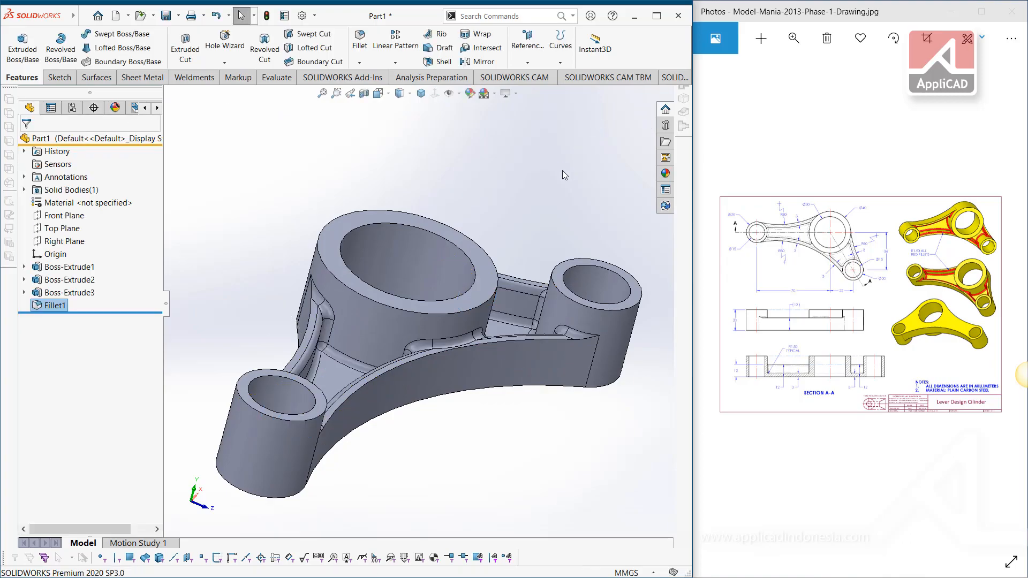
Inspect the filleted pockets from several angles and compare them with the pictorial views and red fillet callout on the drawing.
{"action": "middle_click_drag", "start_coordinate": [498, 204], "coordinate": [473, 245]}
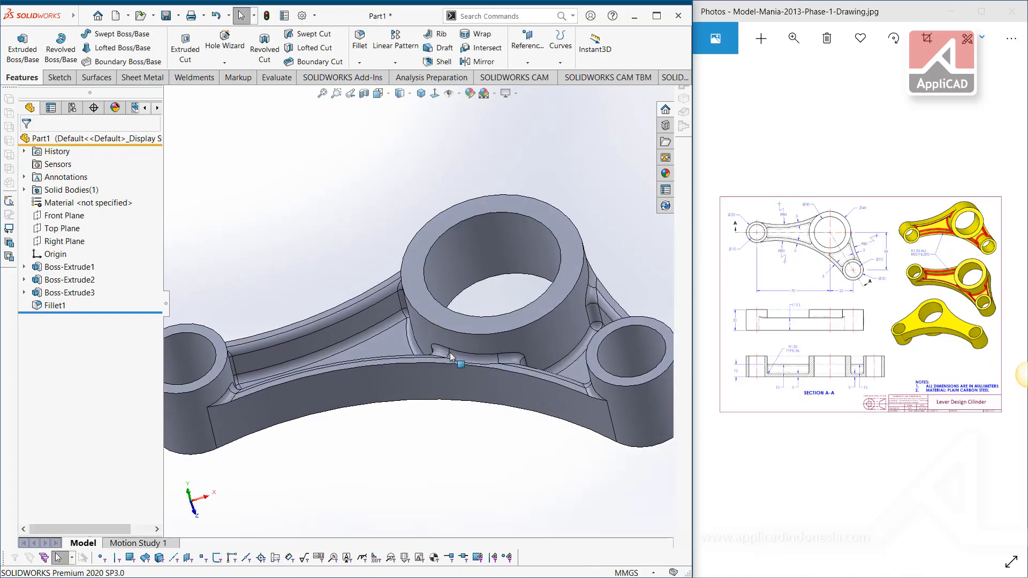
{"action": "key", "text": "f"}
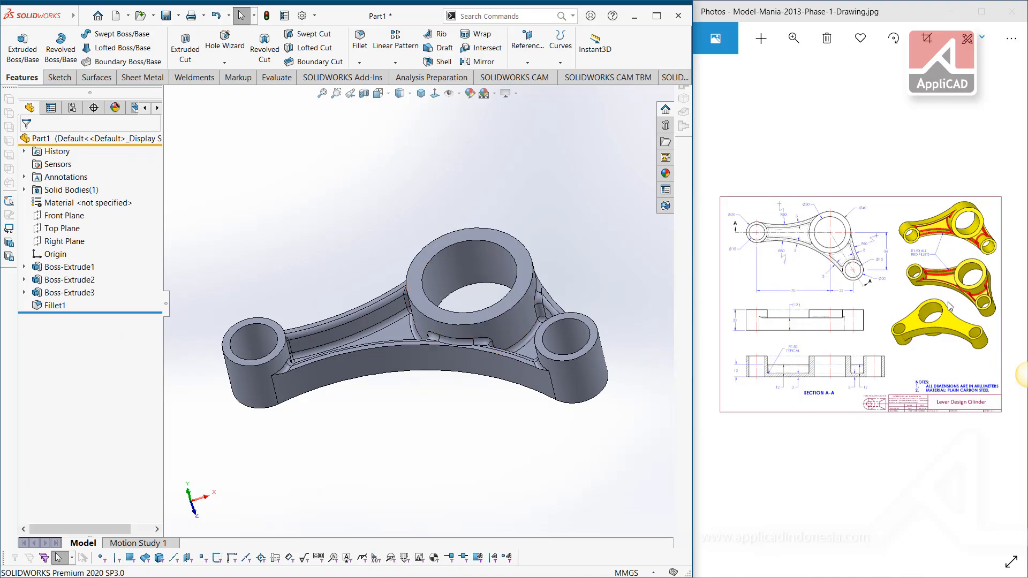
{"action": "scroll", "coordinate": [948, 306], "scroll_direction": "up", "scroll_amount": 5}
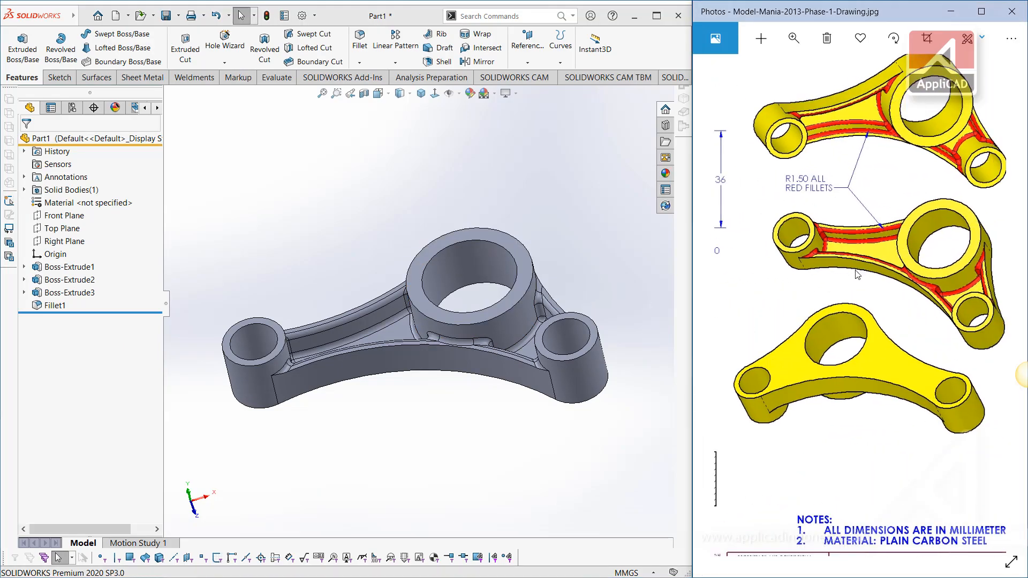
{"action": "scroll", "coordinate": [858, 272], "scroll_direction": "down", "scroll_amount": 5}
{"action": "left_click", "coordinate": [424, 107]}
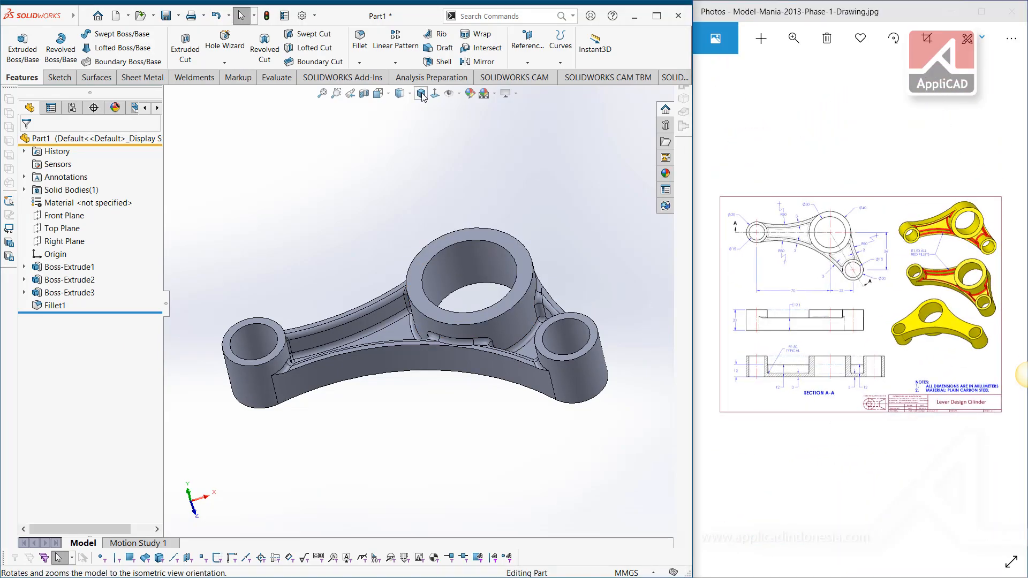
{"action": "scroll", "coordinate": [920, 336], "scroll_direction": "up", "scroll_amount": 3}
{"action": "left_click", "coordinate": [920, 336]}
{"action": "scroll", "coordinate": [919, 335], "scroll_direction": "down", "scroll_amount": 3}
Show the lever in isometric view and assign Plain Carbon Steel as its material.
{"action": "left_click", "coordinate": [420, 93]}
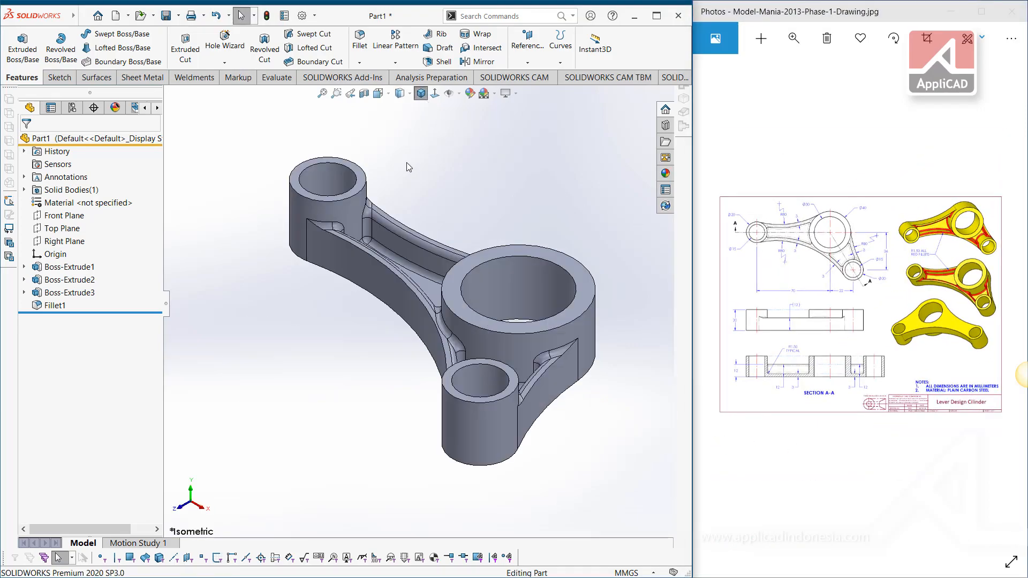
{"action": "right_click", "coordinate": [90, 206]}
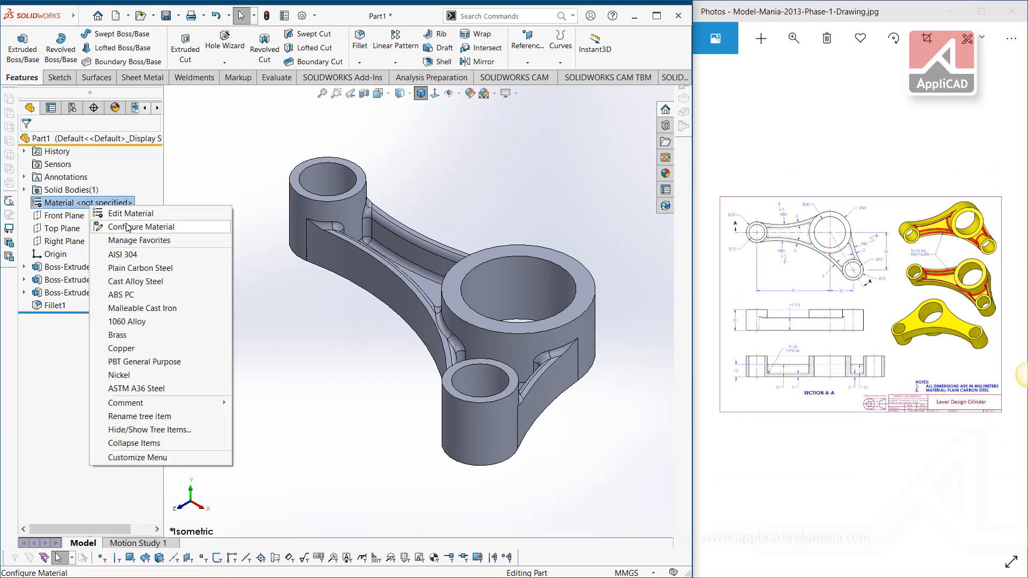
{"action": "left_click", "coordinate": [150, 274]}
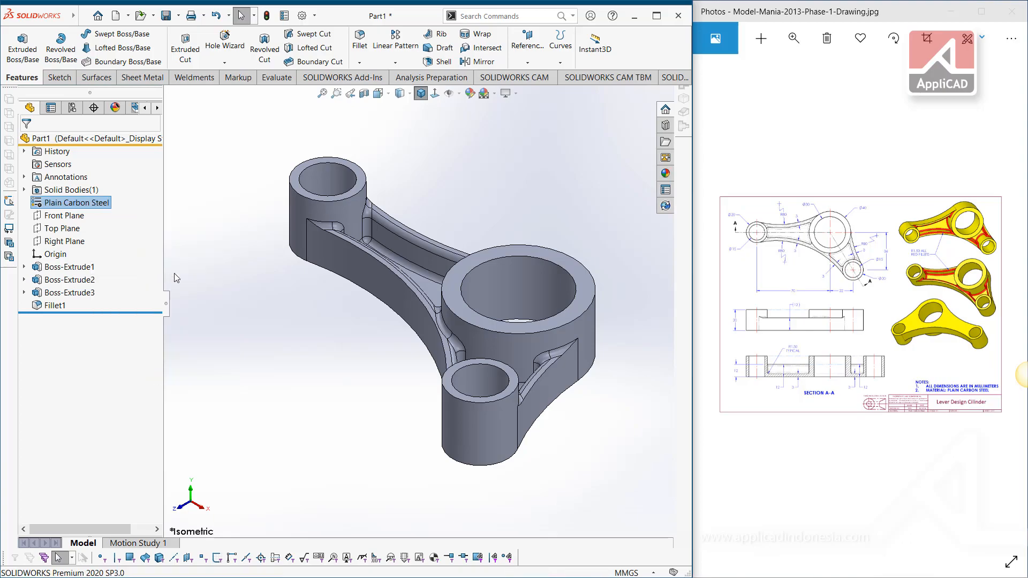
Evaluate the lever's mass properties, read its mass in grams, and close the report.
{"action": "left_click", "coordinate": [267, 79]}
{"action": "left_click", "coordinate": [182, 48]}
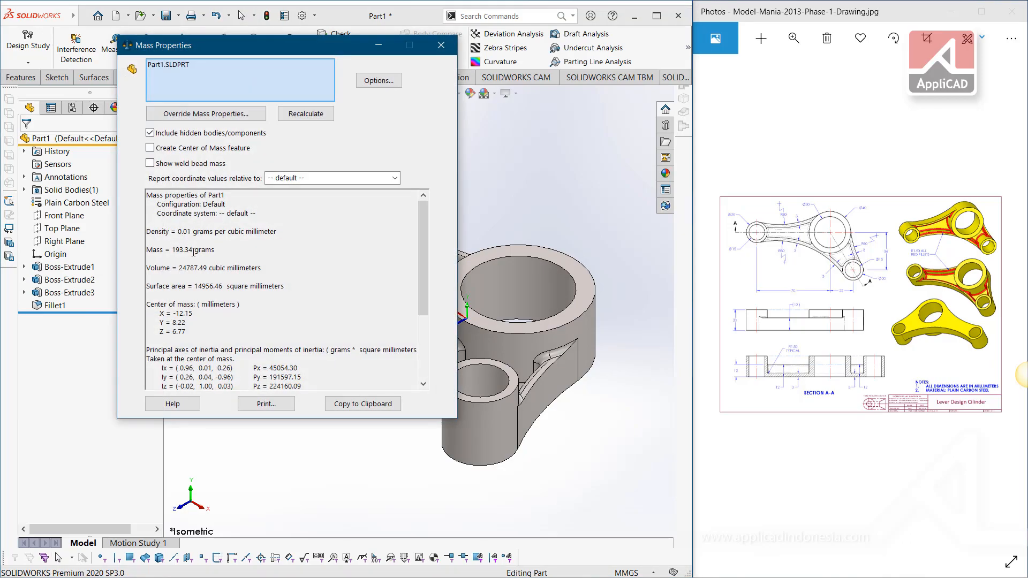
{"action": "left_click_drag", "start_coordinate": [147, 241], "coordinate": [160, 250]}
{"action": "left_click", "coordinate": [219, 250]}
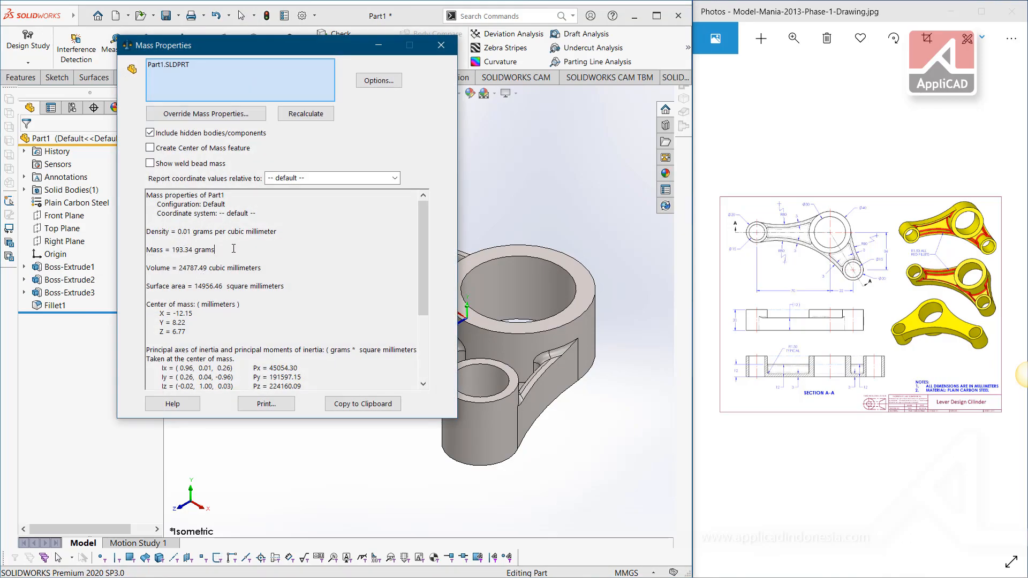
{"action": "left_click", "coordinate": [441, 45]}
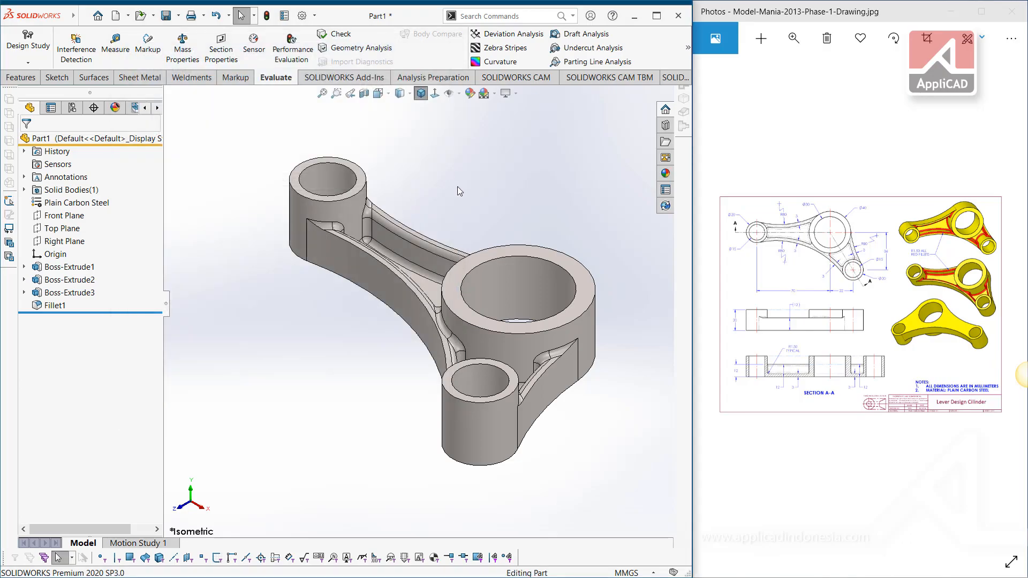